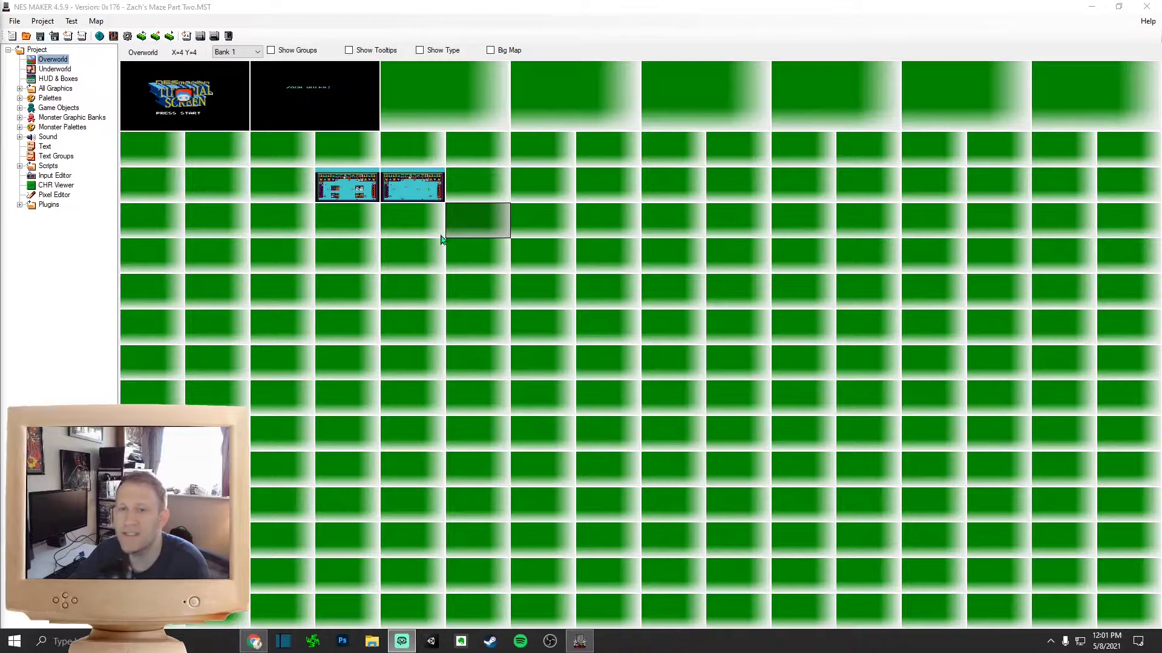
Step: Select the Project root node to close the Overworld map and show the NES Maker start page
{"action": "left_click", "coordinate": [36, 50]}
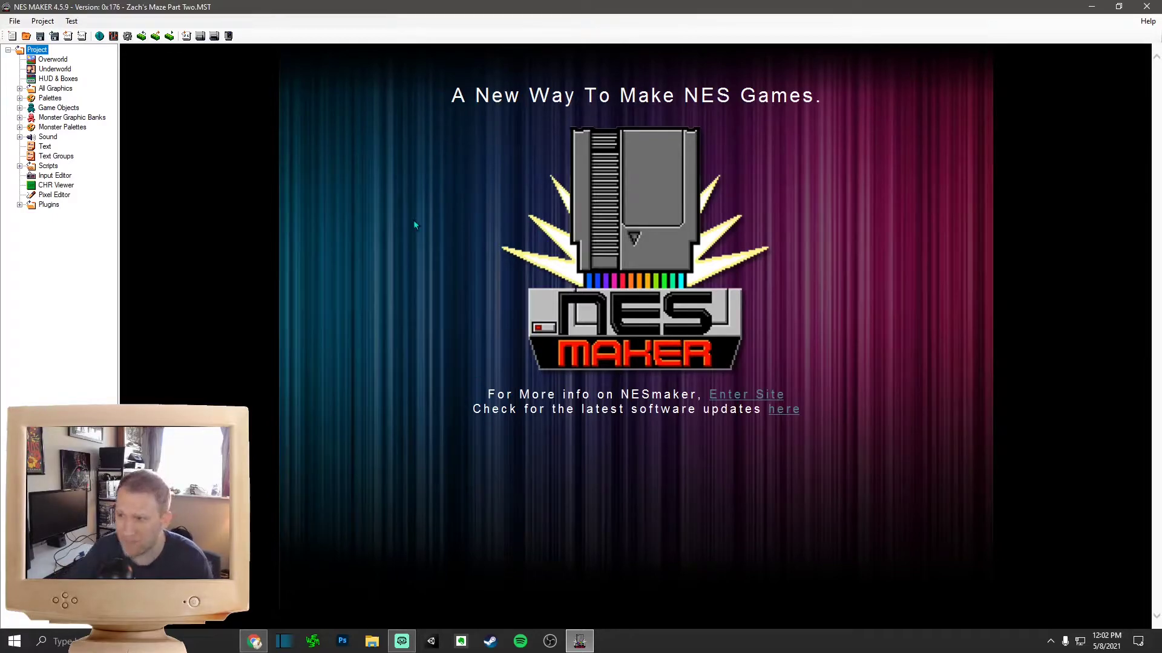
Step: Open the NESmaker website, scroll the home page, and look at the $36 Buy NESmaker checkout
{"action": "left_click", "coordinate": [746, 395]}
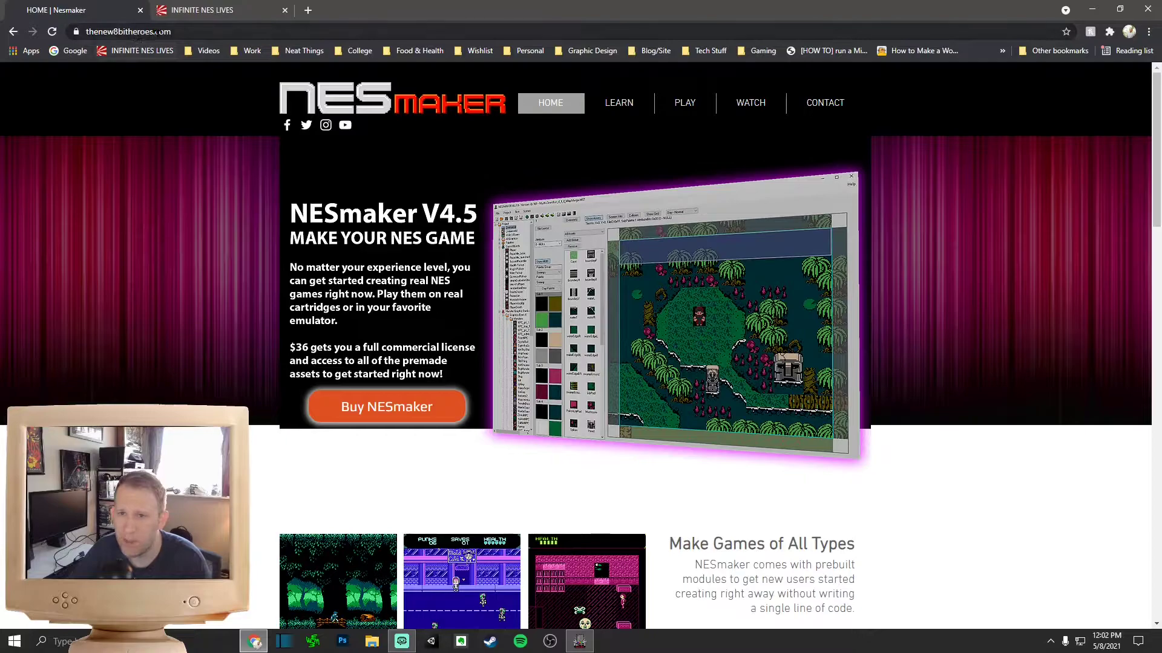
{"action": "scroll", "coordinate": [723, 340], "scroll_direction": "down", "scroll_amount": 4}
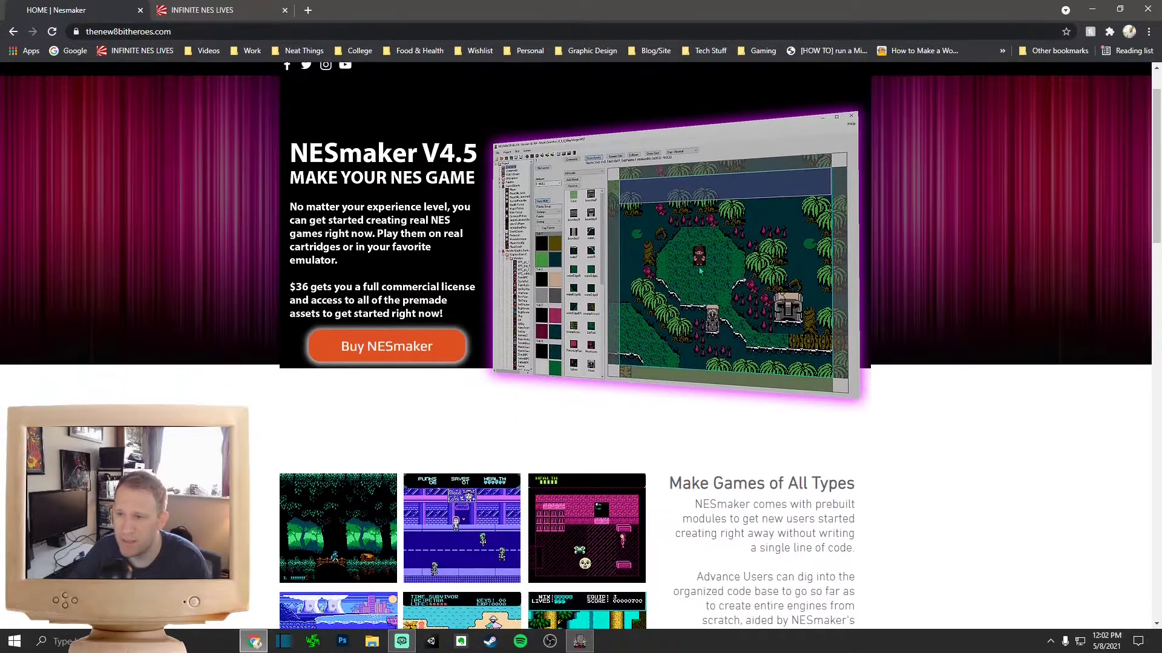
{"action": "scroll", "coordinate": [723, 340], "scroll_direction": "down", "scroll_amount": 4}
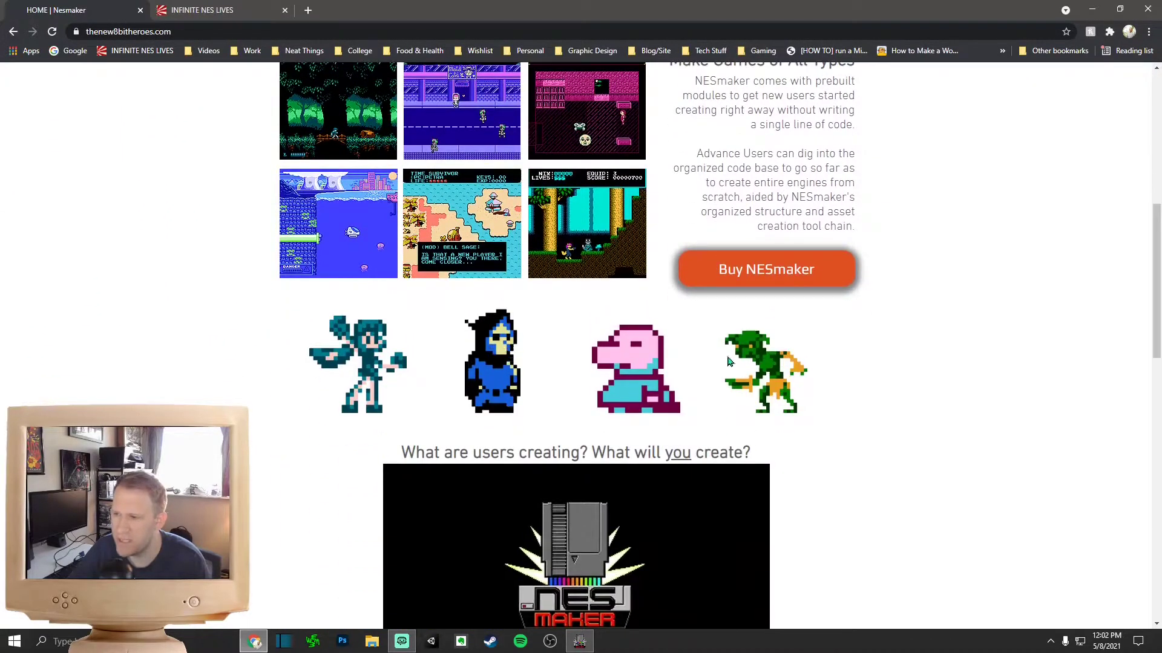
{"action": "left_click", "coordinate": [768, 266]}
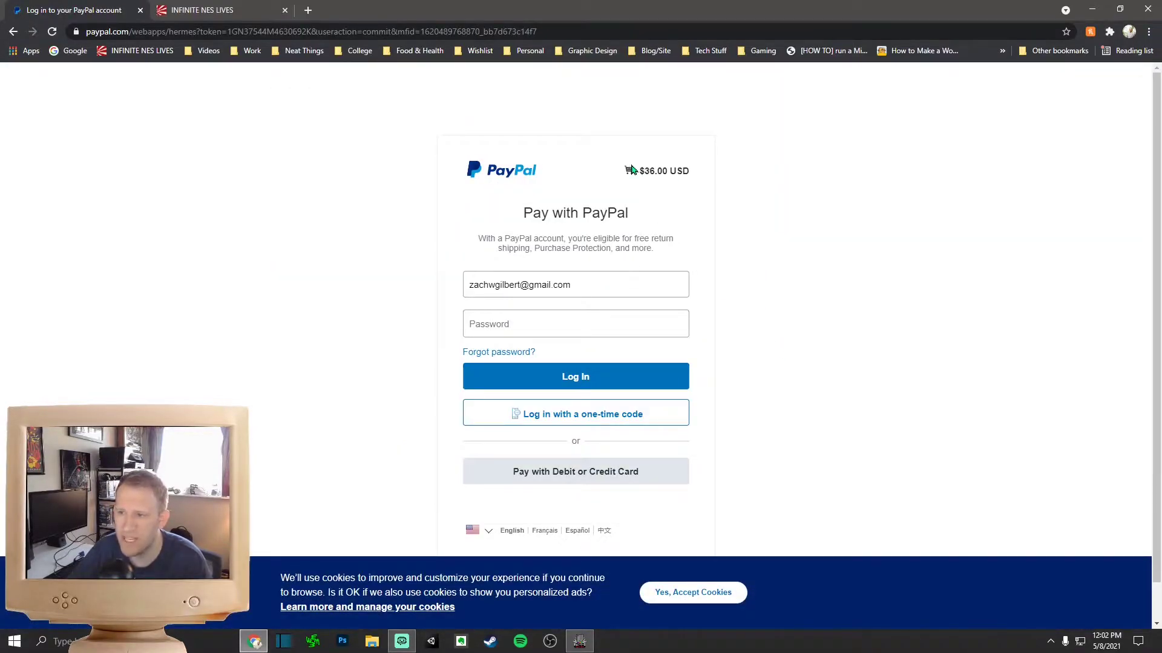
{"action": "key", "text": "alt+Left"}
Step: Scroll through the home page sections, back to the top, and head to the Learn page
{"action": "scroll", "coordinate": [935, 336], "scroll_direction": "up", "scroll_amount": 5}
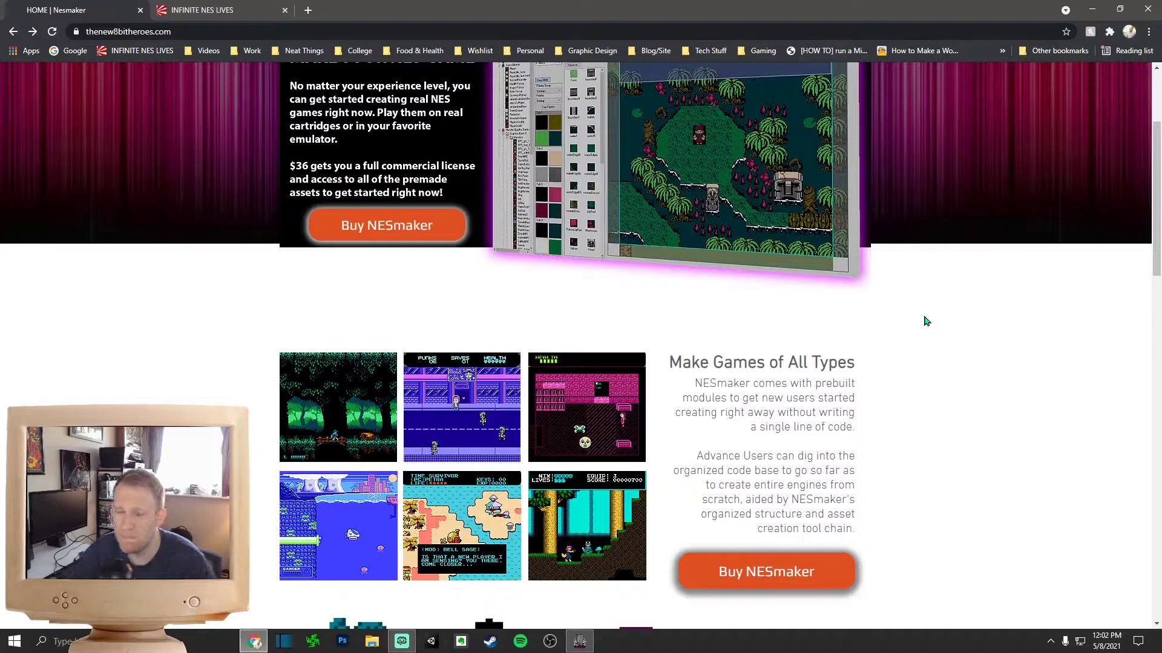
{"action": "scroll", "coordinate": [826, 401], "scroll_direction": "down", "scroll_amount": 5}
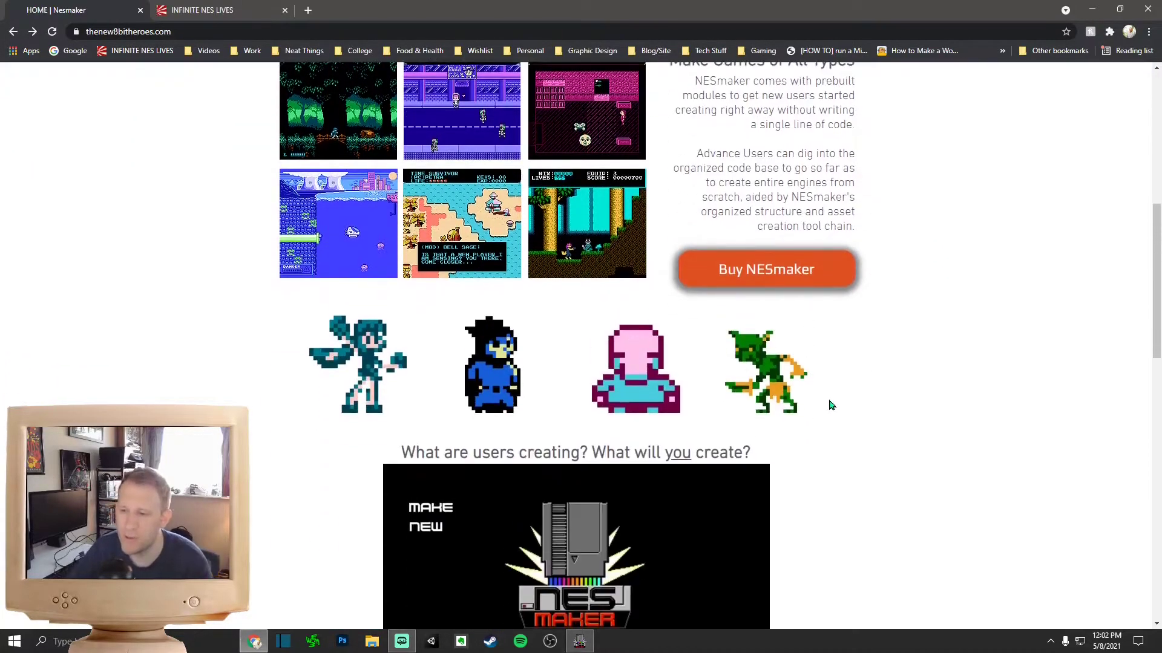
{"action": "scroll", "coordinate": [720, 291], "scroll_direction": "down", "scroll_amount": 2}
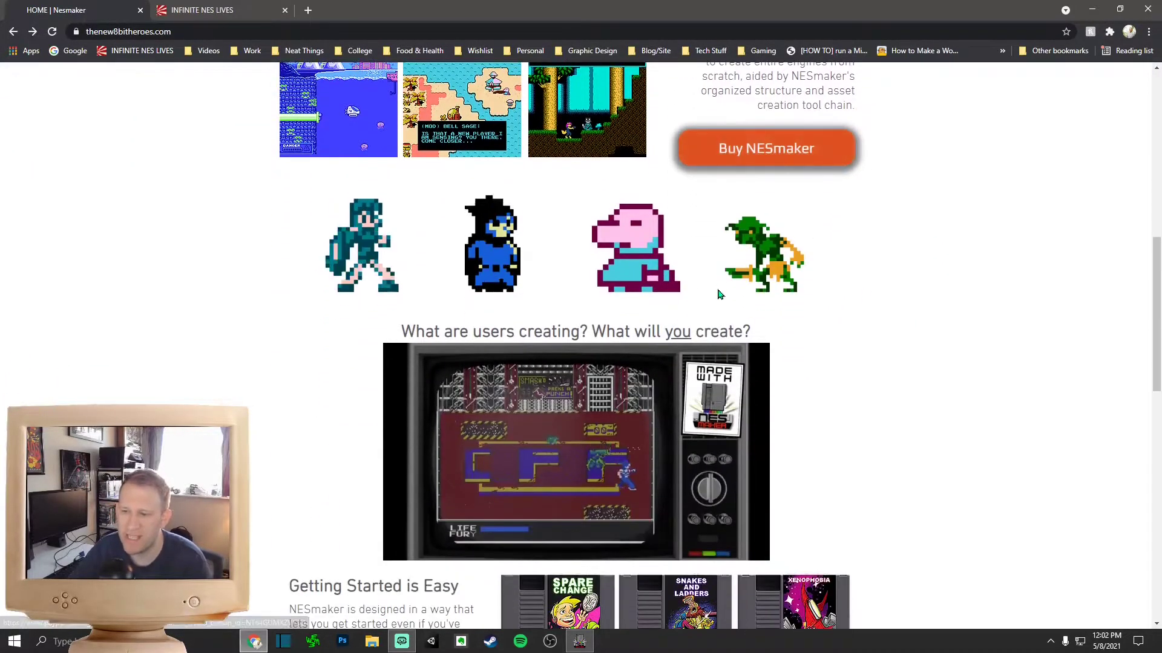
{"action": "scroll", "coordinate": [709, 315], "scroll_direction": "down", "scroll_amount": 5}
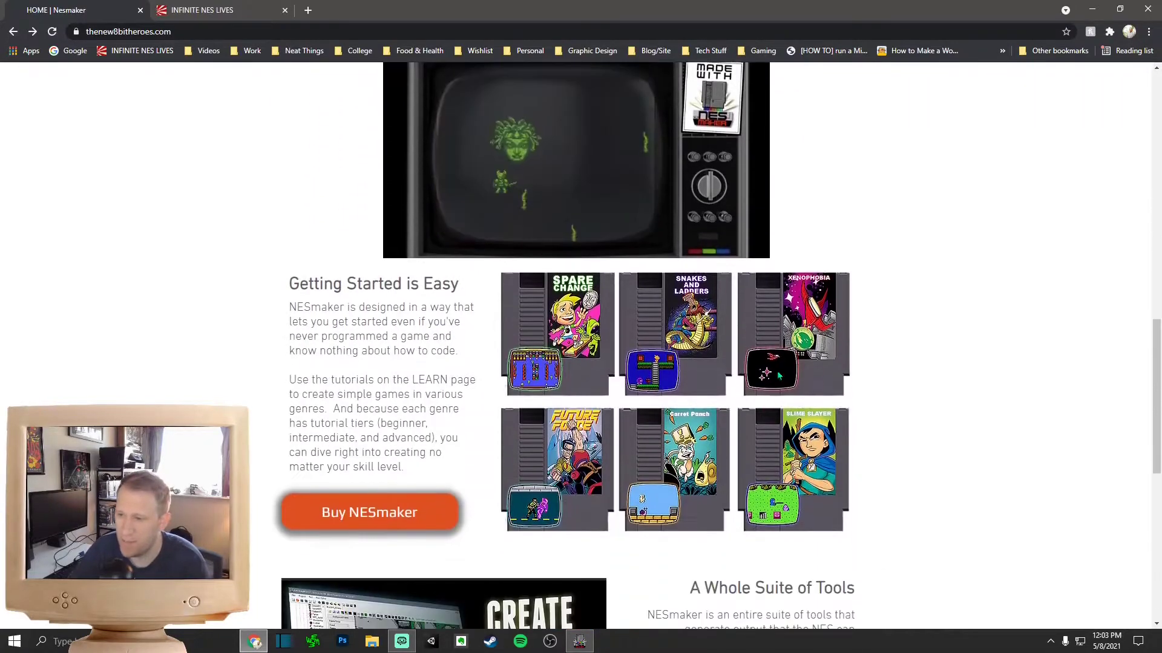
{"action": "scroll", "coordinate": [495, 358], "scroll_direction": "down", "scroll_amount": 9}
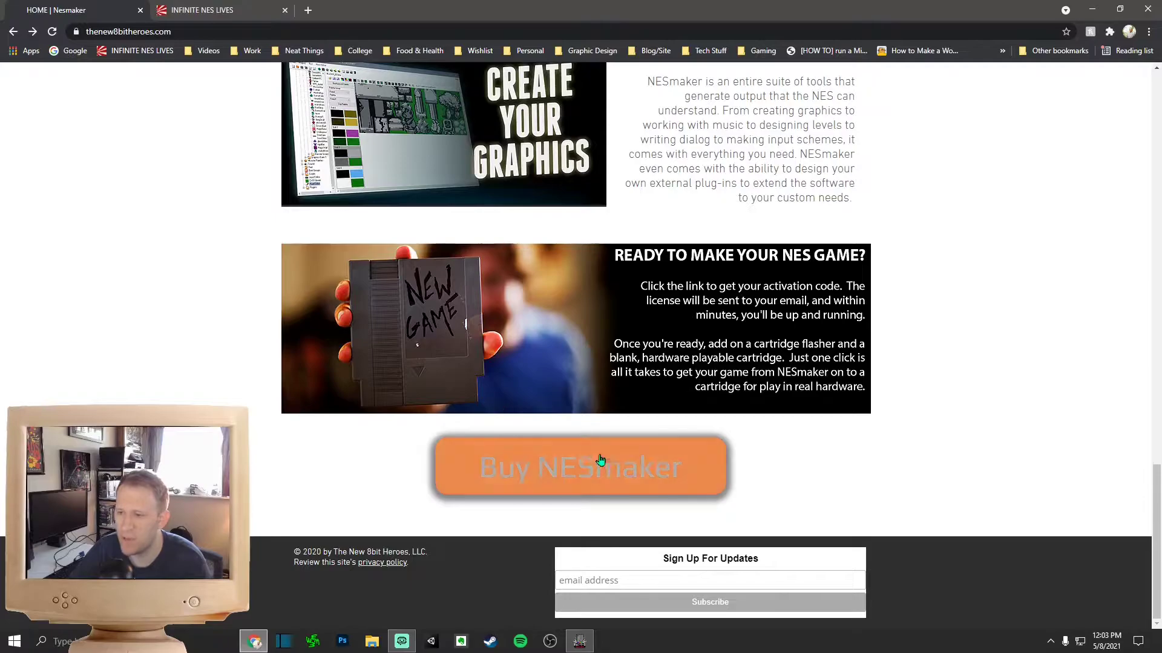
{"action": "scroll", "coordinate": [862, 475], "scroll_direction": "up", "scroll_amount": 16}
{"action": "scroll", "coordinate": [861, 475], "scroll_direction": "up", "scroll_amount": 8}
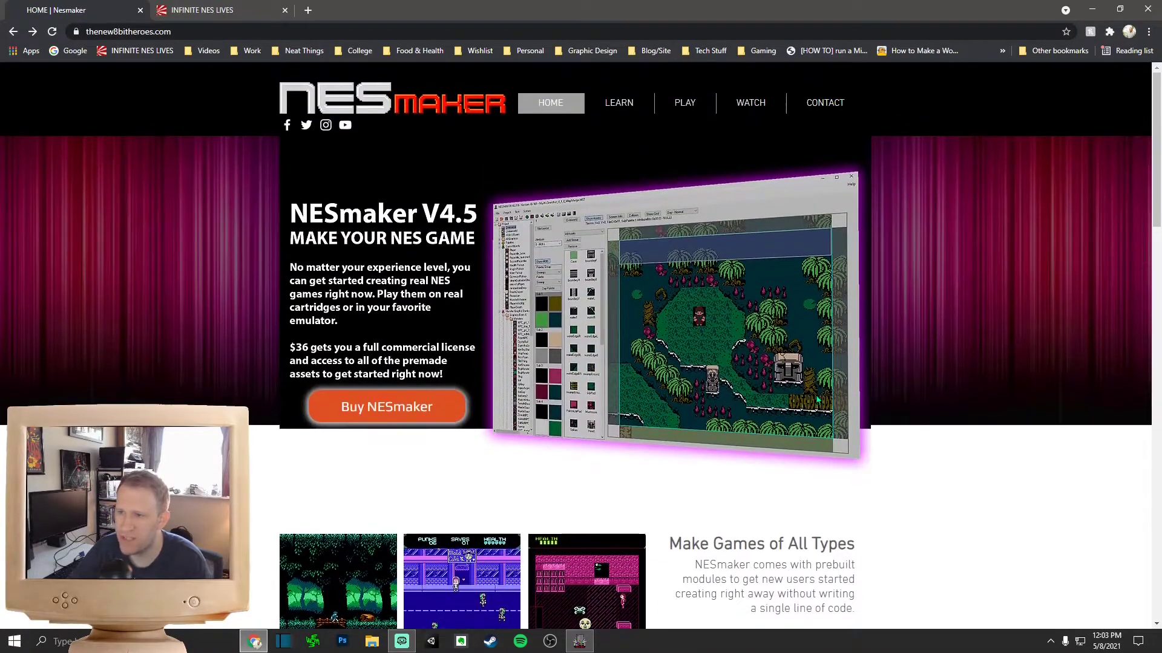
{"action": "left_click", "coordinate": [613, 108]}
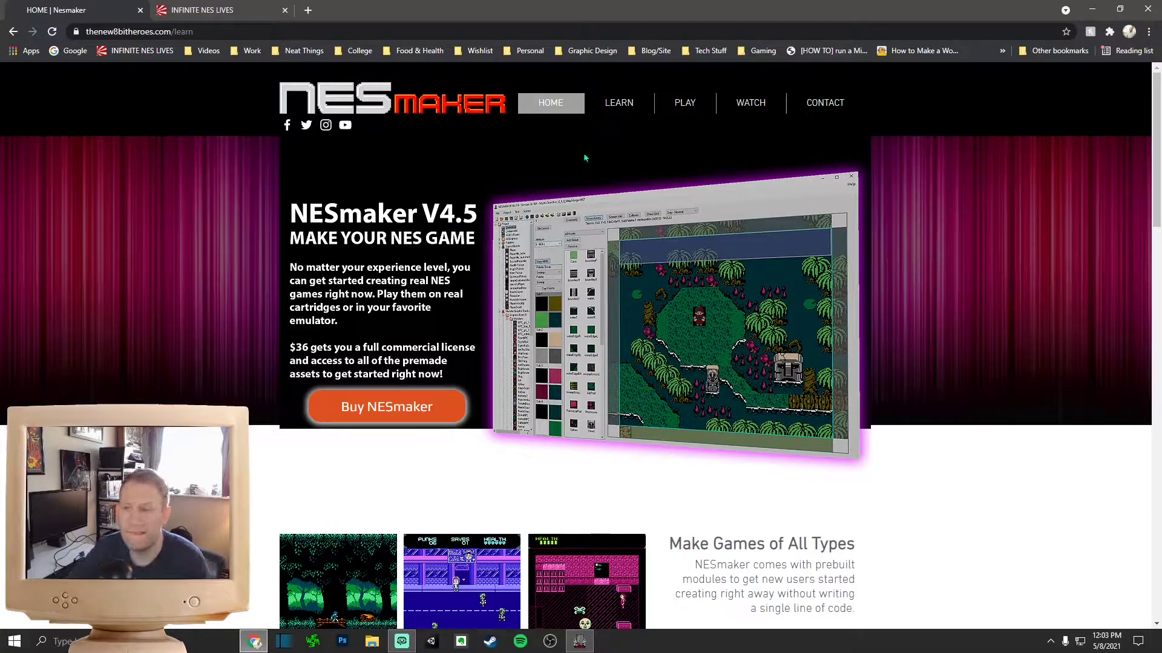
Step: Load the Learn page and scroll through the 12 Days of NESmas tutorial videos
{"action": "left_click", "coordinate": [617, 109]}
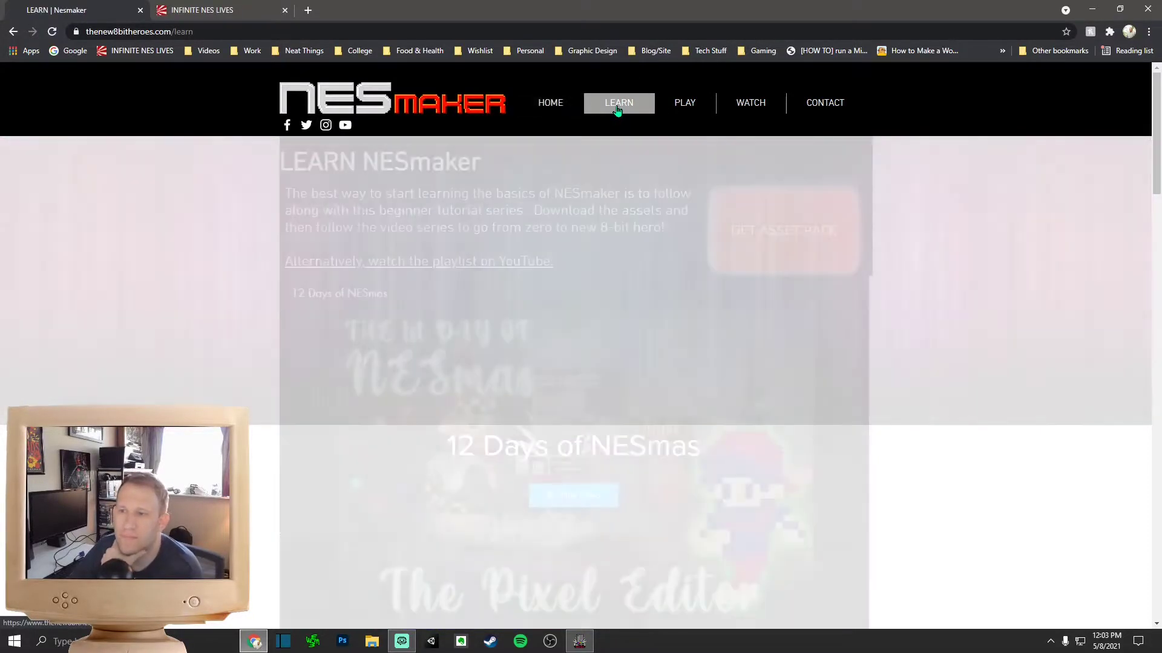
{"action": "scroll", "coordinate": [687, 382], "scroll_direction": "down", "scroll_amount": 3}
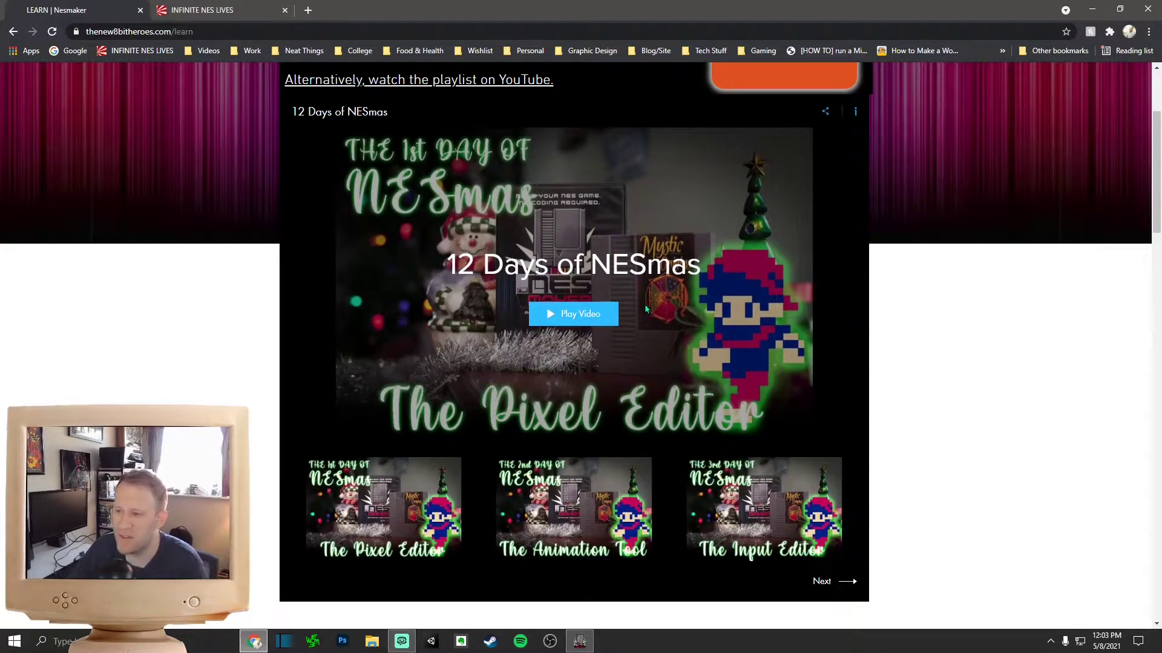
{"action": "scroll", "coordinate": [536, 295], "scroll_direction": "down", "scroll_amount": 2}
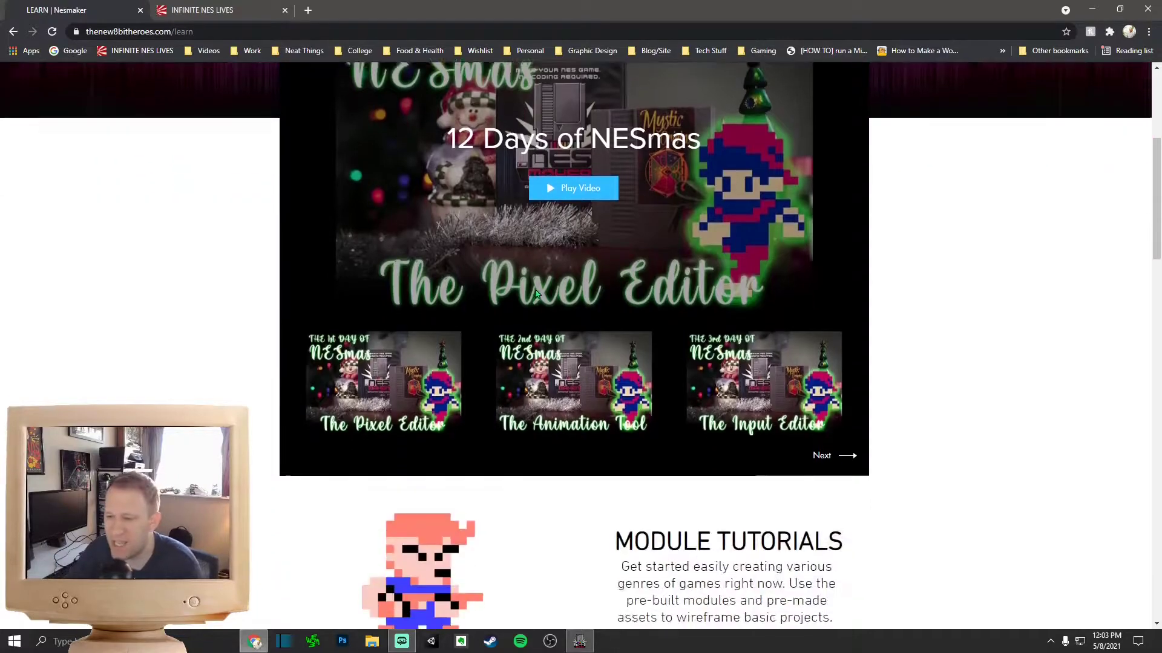
{"action": "scroll", "coordinate": [536, 294], "scroll_direction": "down", "scroll_amount": 7}
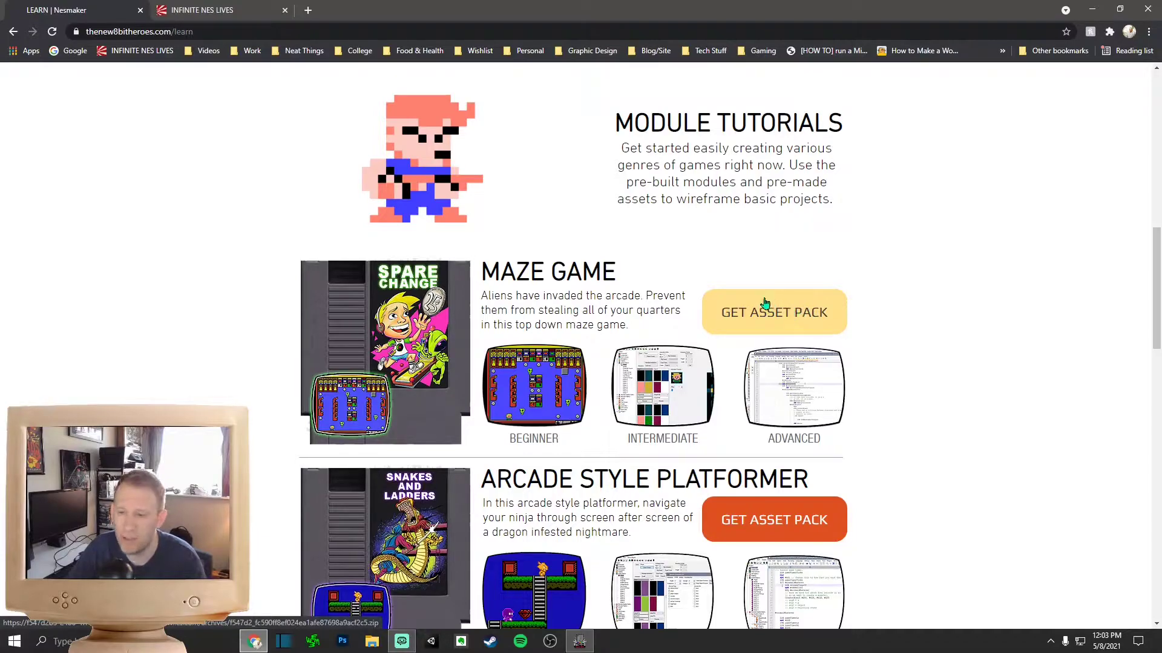
{"action": "scroll", "coordinate": [766, 302], "scroll_direction": "down", "scroll_amount": 5}
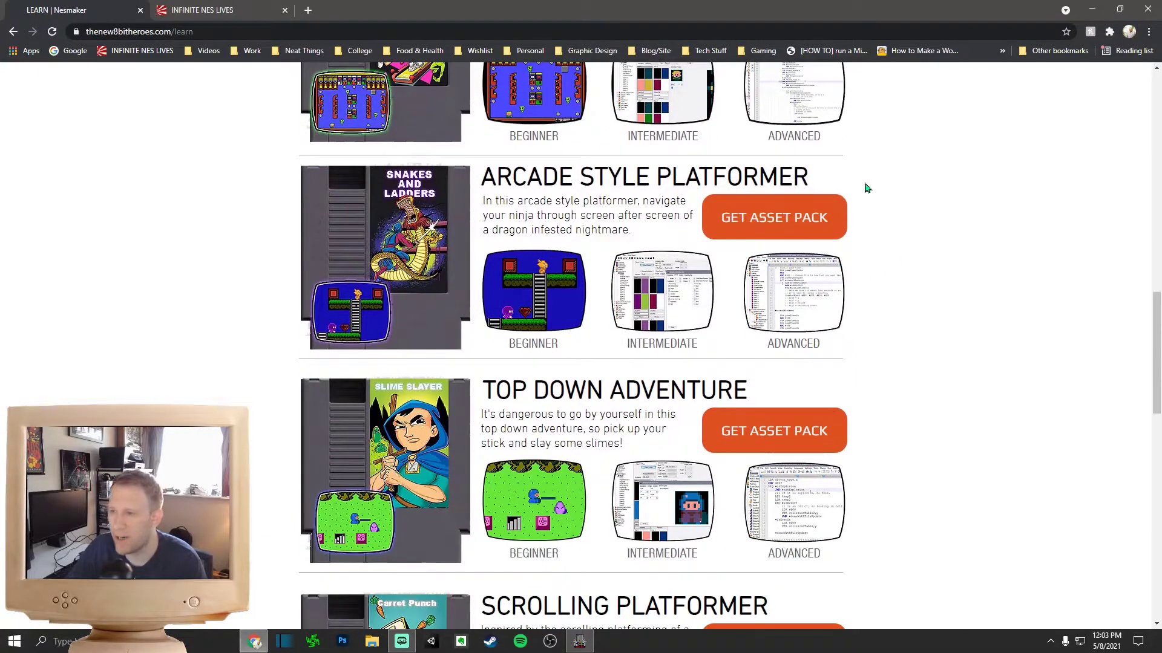
{"action": "scroll", "coordinate": [866, 189], "scroll_direction": "down", "scroll_amount": 4}
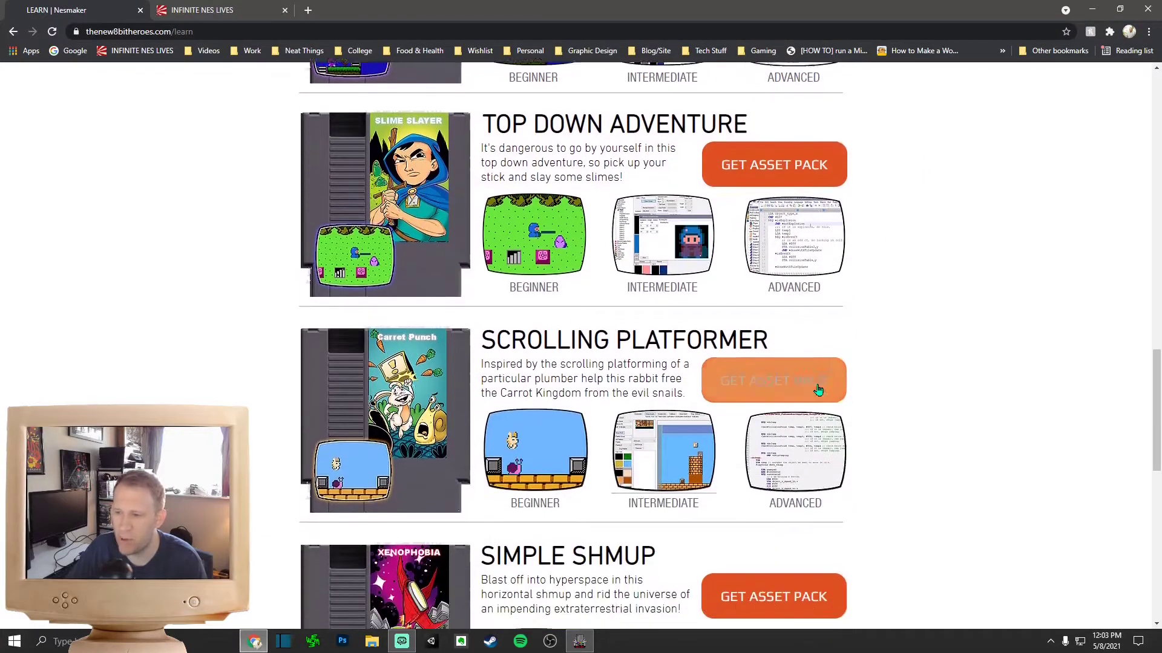
{"action": "scroll", "coordinate": [818, 390], "scroll_direction": "down", "scroll_amount": 6}
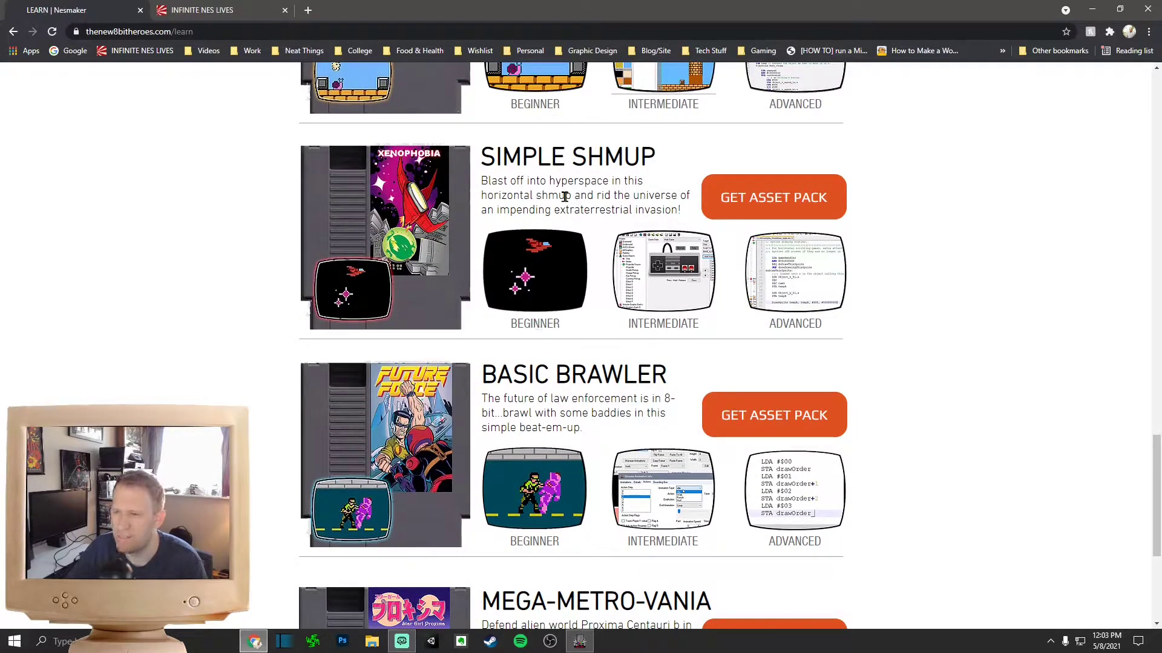
{"action": "scroll", "coordinate": [469, 307], "scroll_direction": "down", "scroll_amount": 1}
{"action": "scroll", "coordinate": [557, 319], "scroll_direction": "down", "scroll_amount": 4}
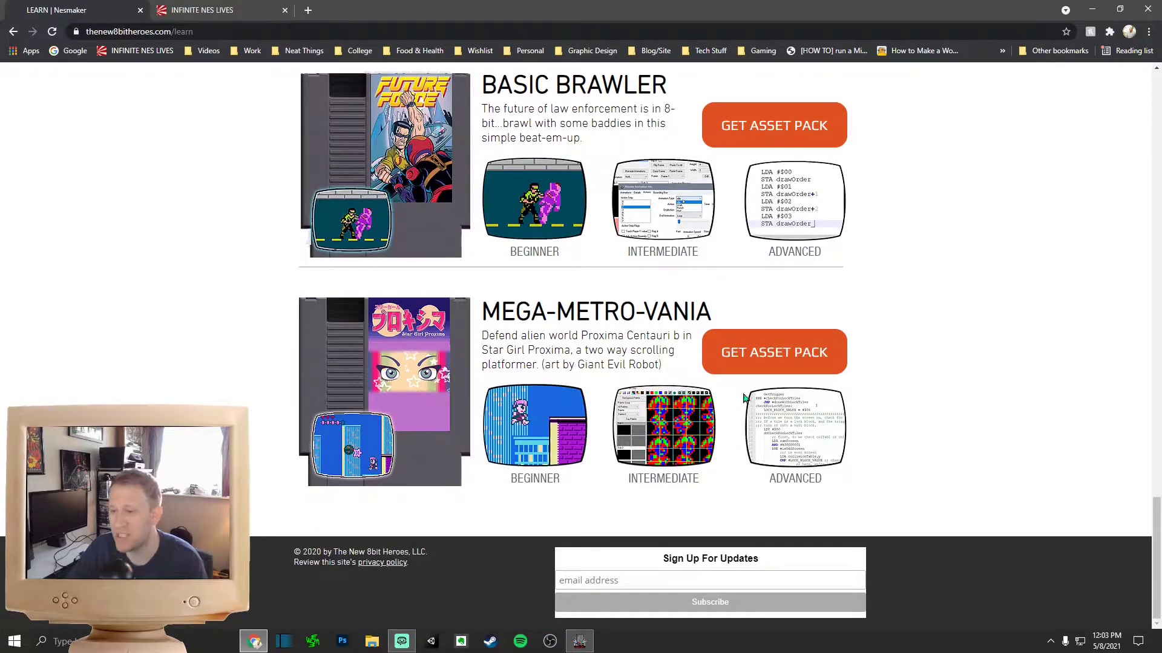
Step: Look over the Module Tutorials' maze game module, then return to the Learn page top
{"action": "scroll", "coordinate": [925, 435], "scroll_direction": "up", "scroll_amount": 20}
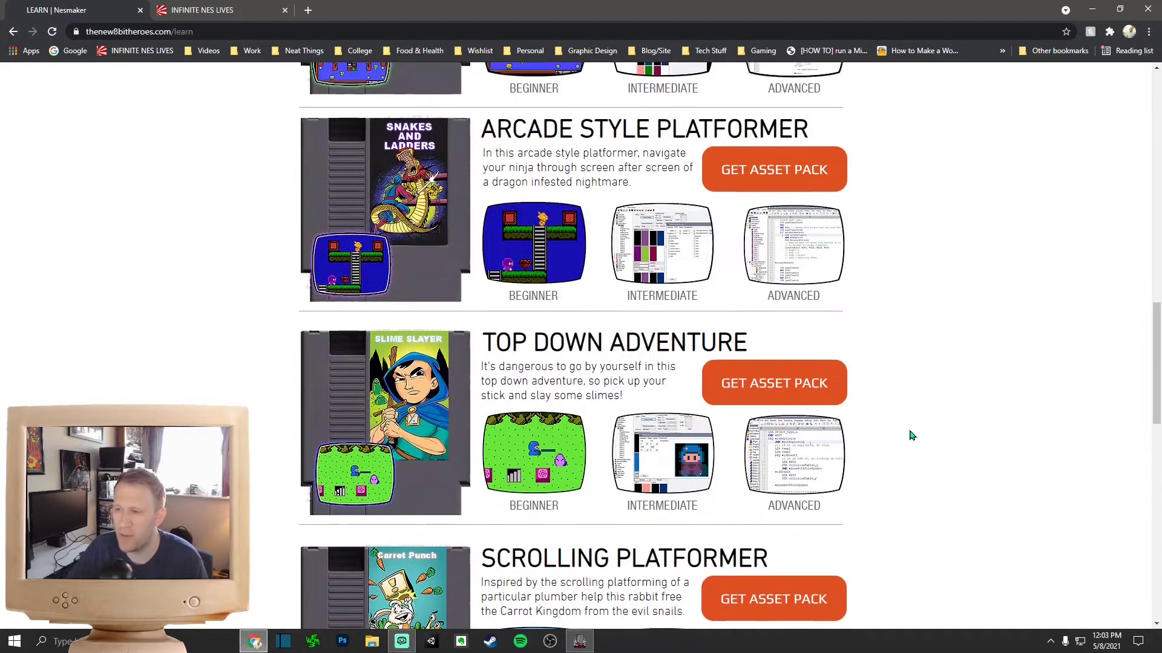
{"action": "scroll", "coordinate": [907, 417], "scroll_direction": "up", "scroll_amount": 3}
{"action": "scroll", "coordinate": [889, 412], "scroll_direction": "down", "scroll_amount": 6}
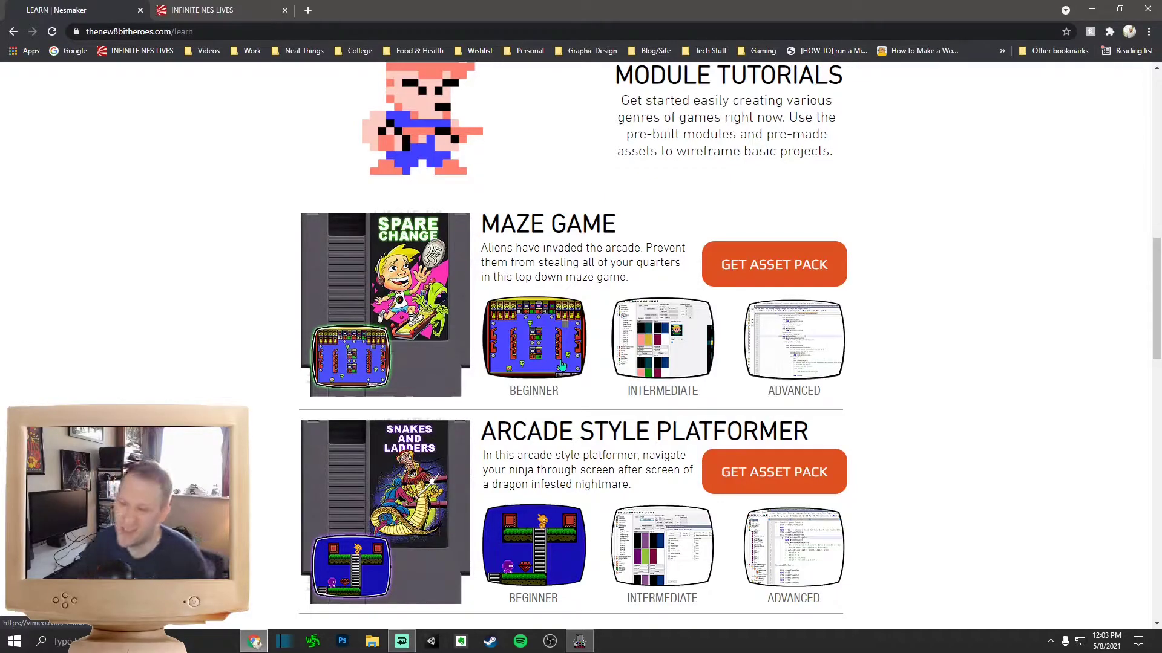
{"action": "scroll", "coordinate": [561, 367], "scroll_direction": "up", "scroll_amount": 13}
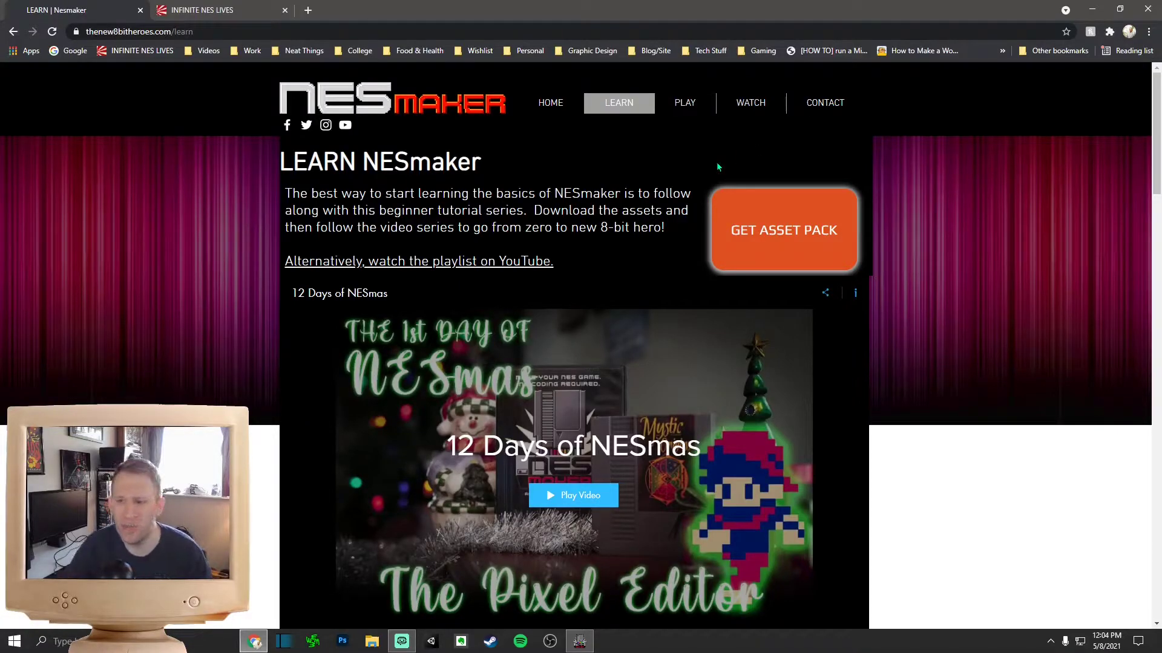
{"action": "scroll", "coordinate": [716, 161], "scroll_direction": "down", "scroll_amount": 12}
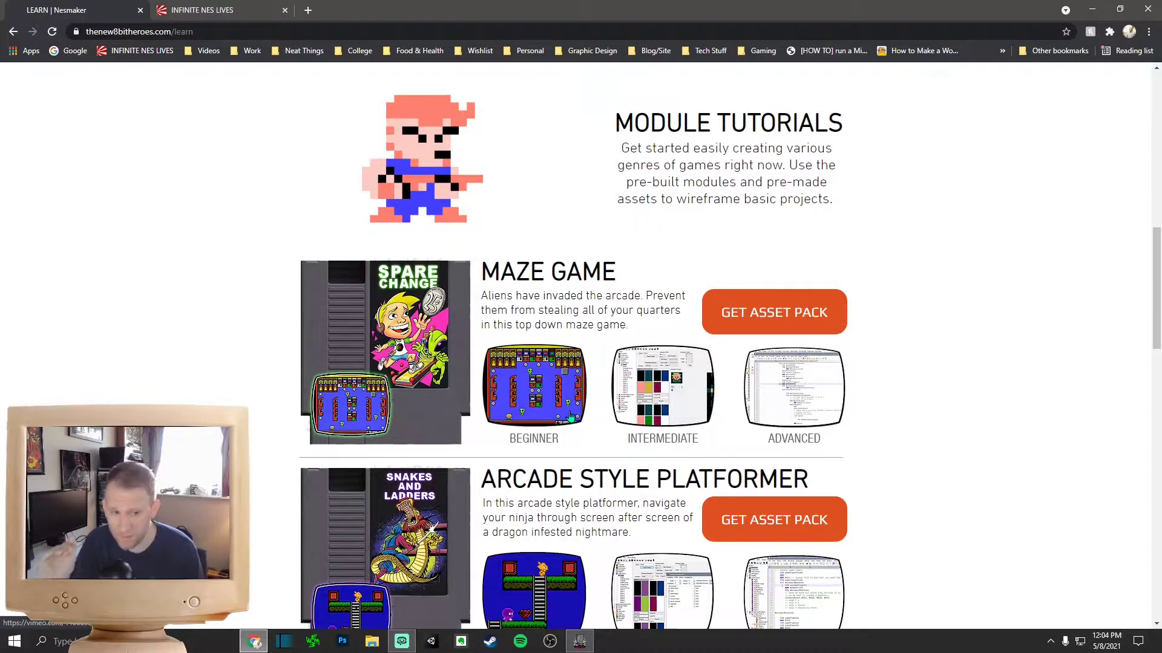
{"action": "left_click", "coordinate": [570, 416]}
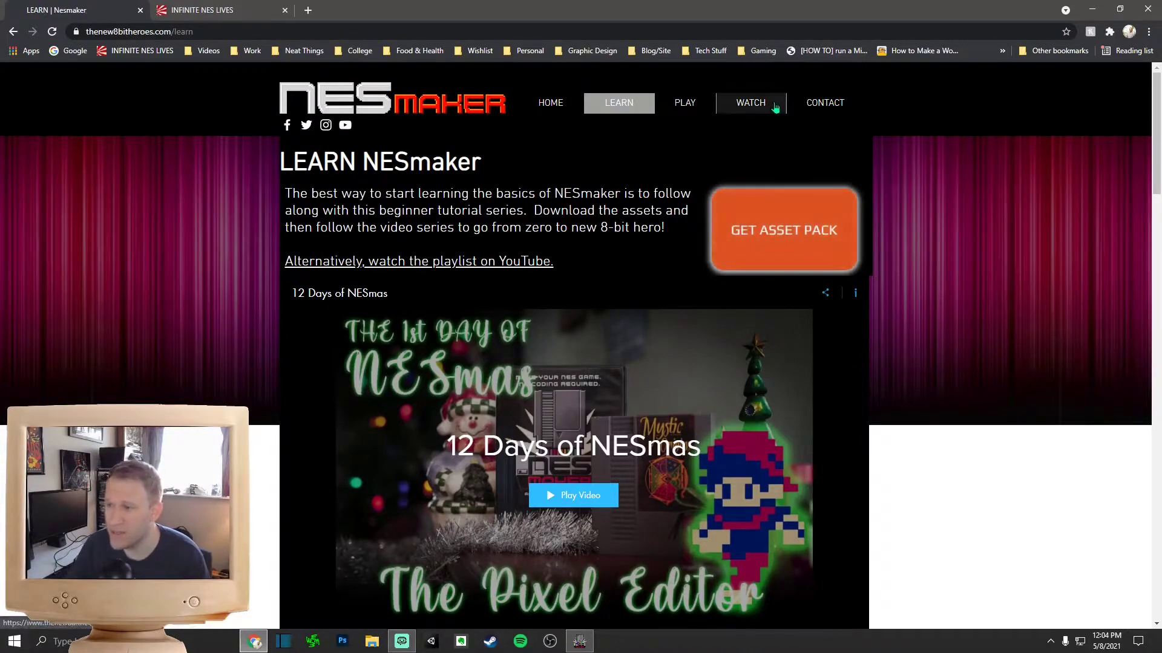
Step: Switch to the Infinite NES Lives NESmaker Hardware Tools page with its $55 kit
{"action": "scroll", "coordinate": [823, 236], "scroll_direction": "down", "scroll_amount": 15}
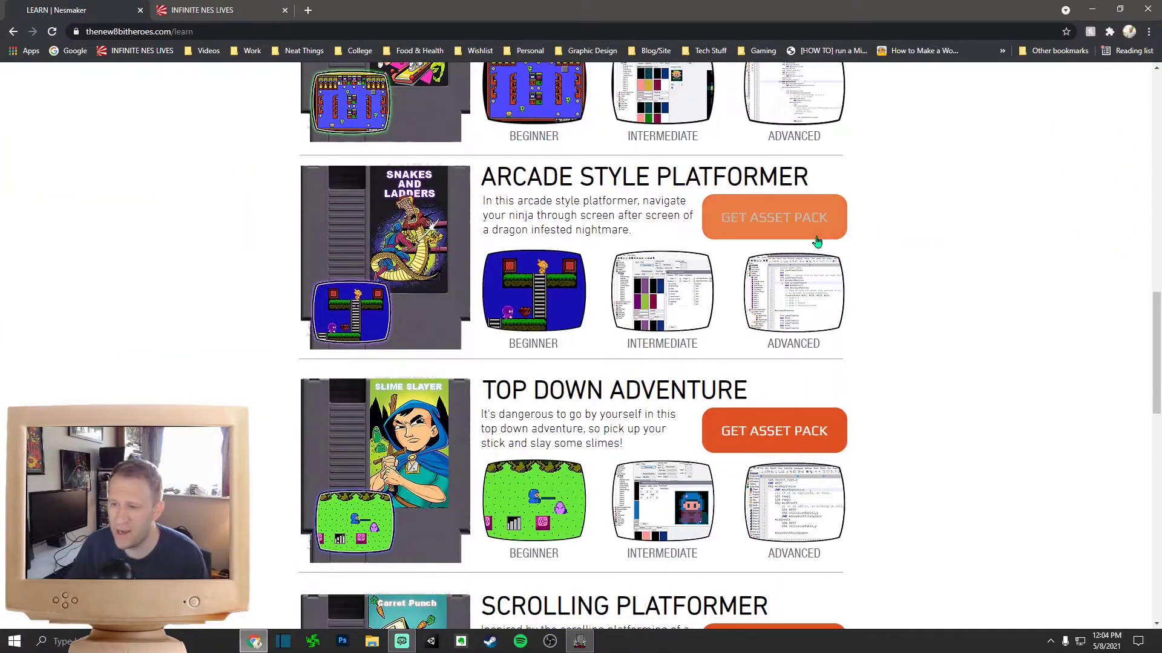
{"action": "scroll", "coordinate": [810, 254], "scroll_direction": "up", "scroll_amount": 4}
{"action": "scroll", "coordinate": [806, 261], "scroll_direction": "up", "scroll_amount": 3}
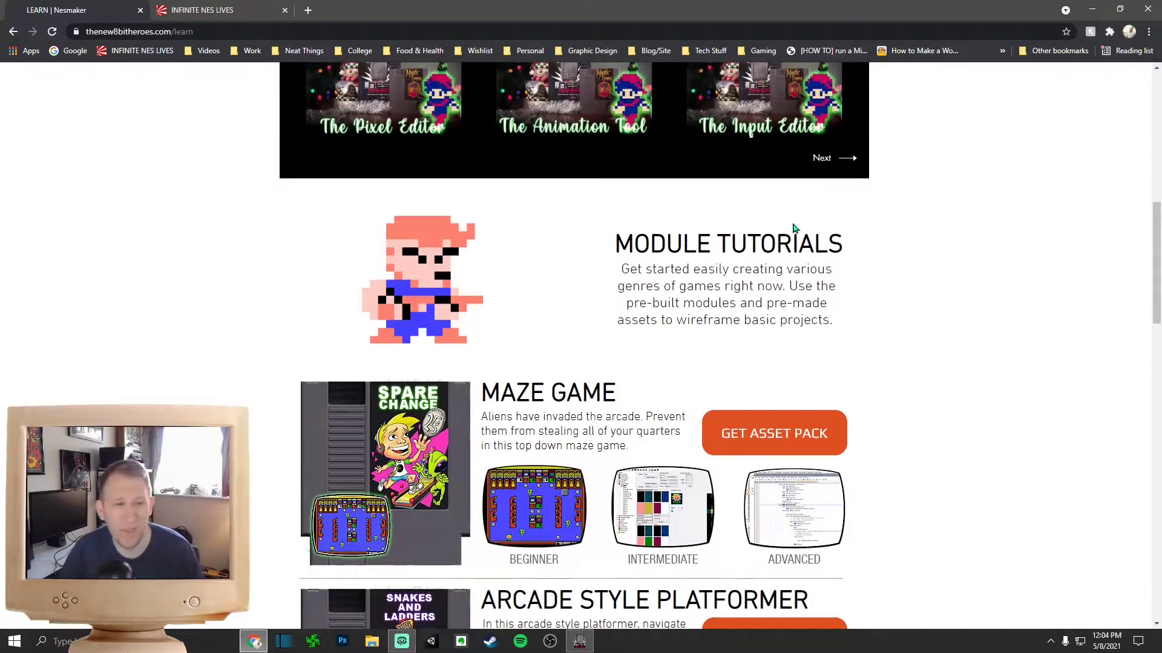
{"action": "scroll", "coordinate": [267, 187], "scroll_direction": "up", "scroll_amount": 7}
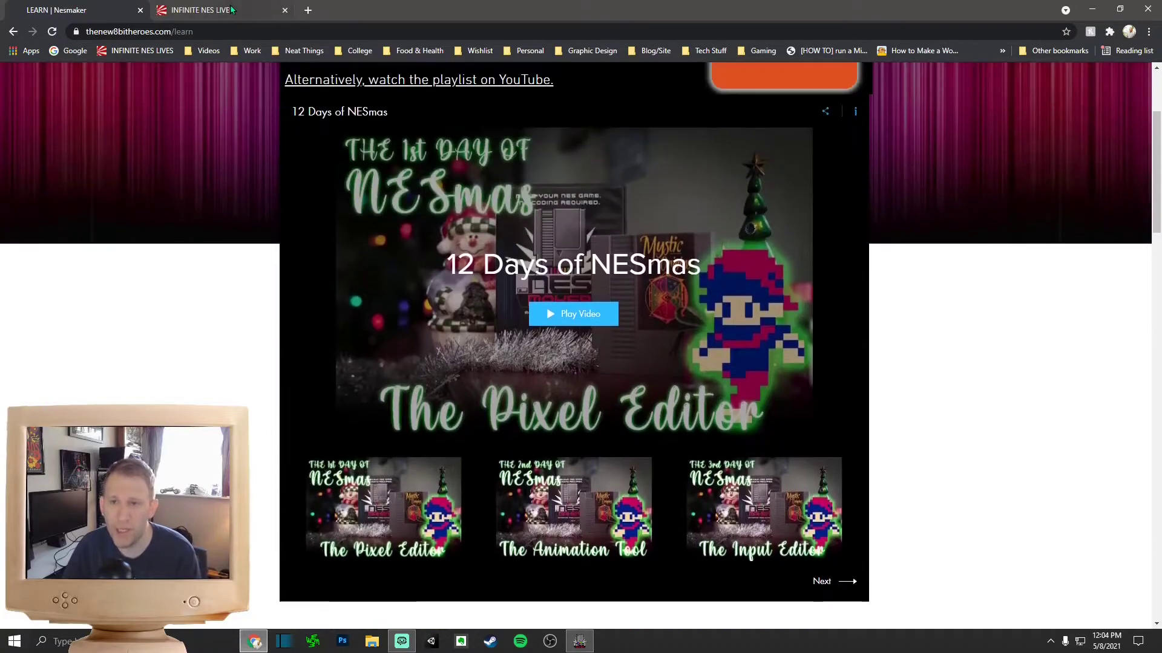
{"action": "left_click", "coordinate": [232, 9]}
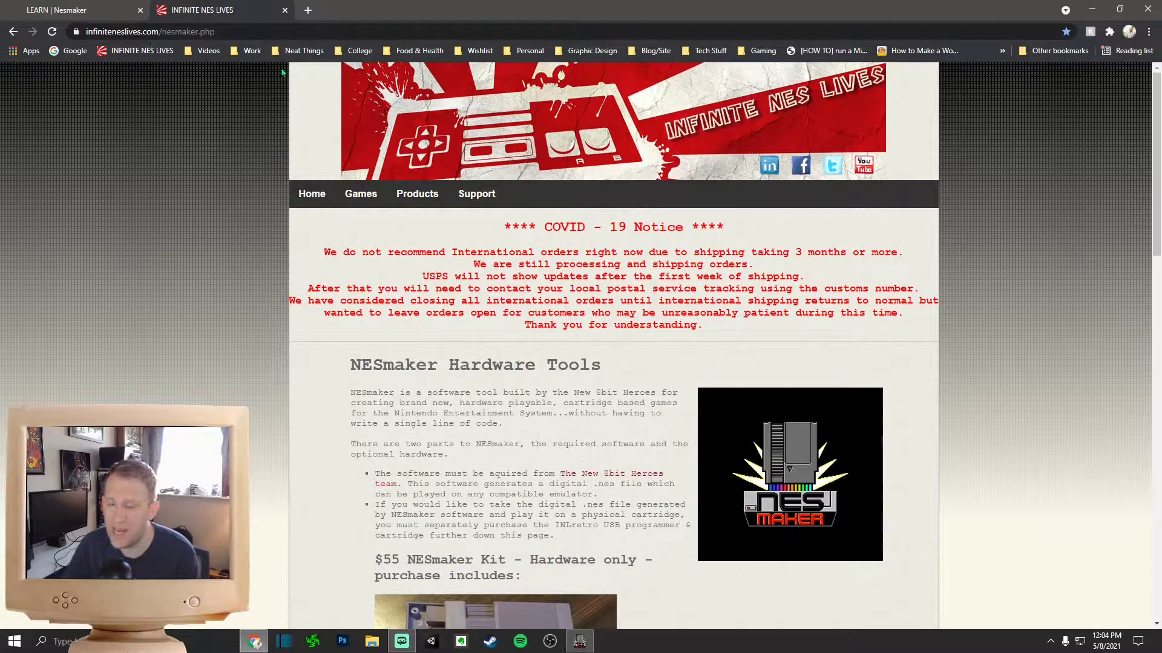
Step: Review the NESmaker kit, $20 refill and mapper 30 board listings, then close that page
{"action": "scroll", "coordinate": [522, 384], "scroll_direction": "down", "scroll_amount": 1}
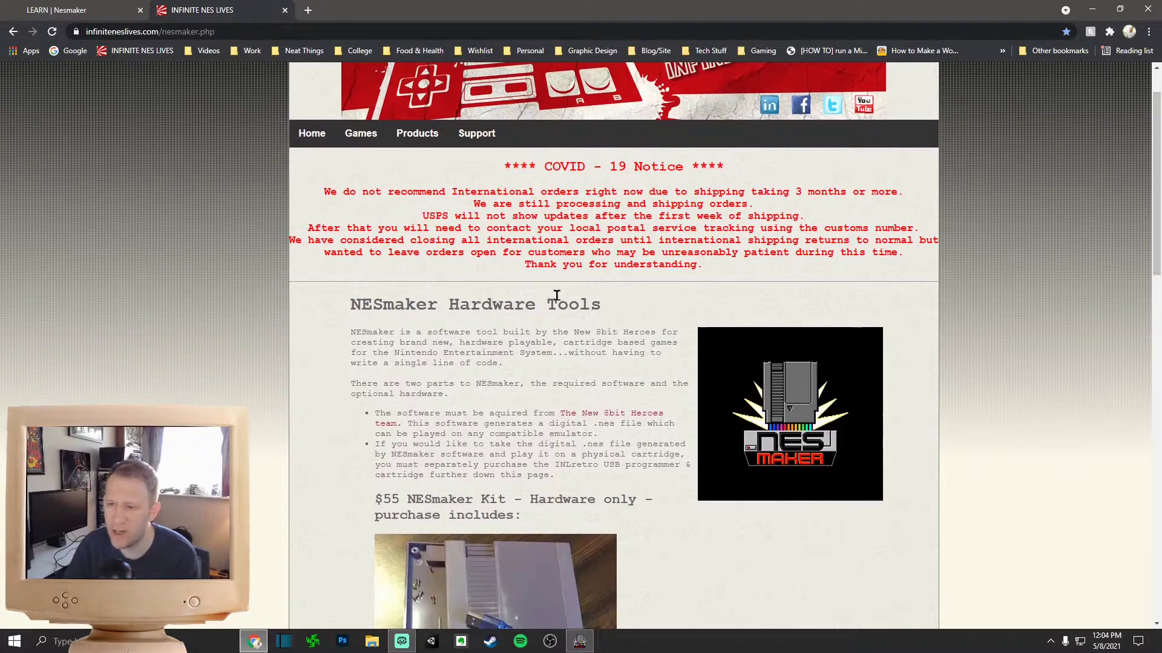
{"action": "scroll", "coordinate": [628, 328], "scroll_direction": "down", "scroll_amount": 4}
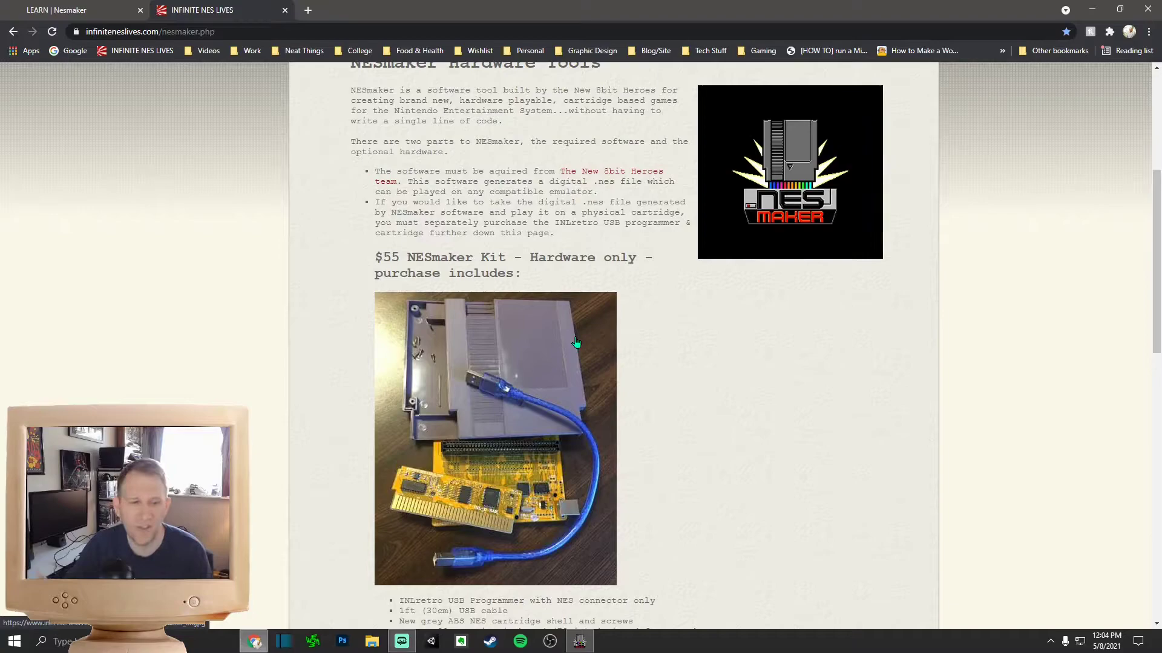
{"action": "scroll", "coordinate": [576, 343], "scroll_direction": "down", "scroll_amount": 5}
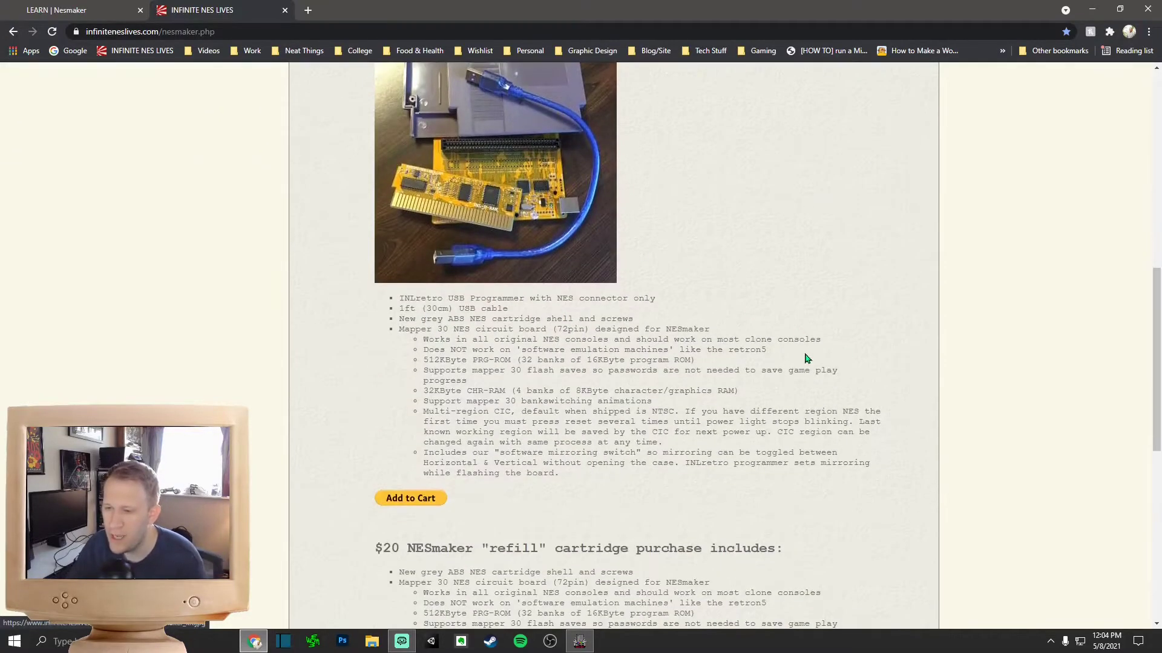
{"action": "scroll", "coordinate": [793, 439], "scroll_direction": "down", "scroll_amount": 4}
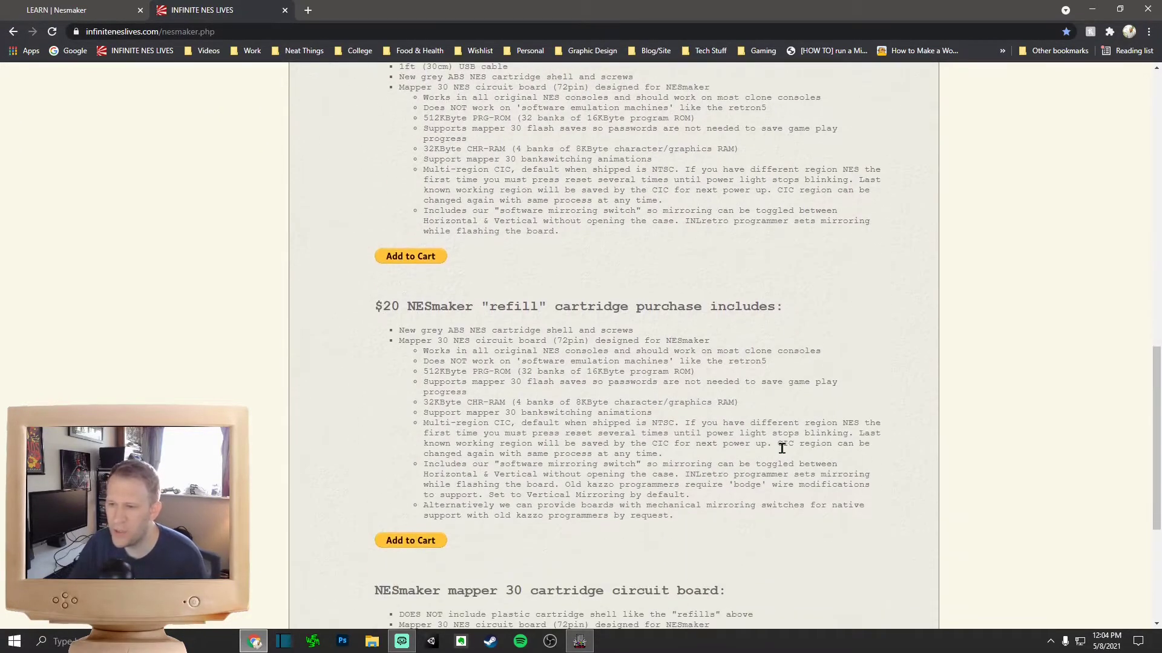
{"action": "scroll", "coordinate": [756, 417], "scroll_direction": "down", "scroll_amount": 3}
{"action": "scroll", "coordinate": [737, 397], "scroll_direction": "up", "scroll_amount": 1}
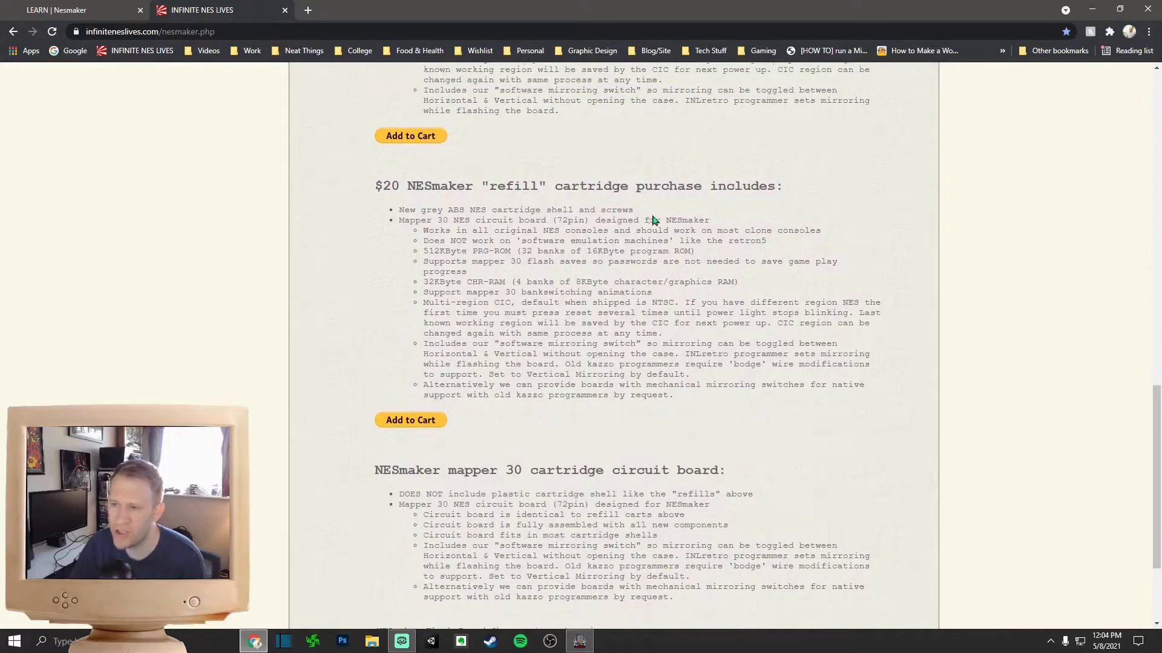
{"action": "scroll", "coordinate": [545, 363], "scroll_direction": "up", "scroll_amount": 10}
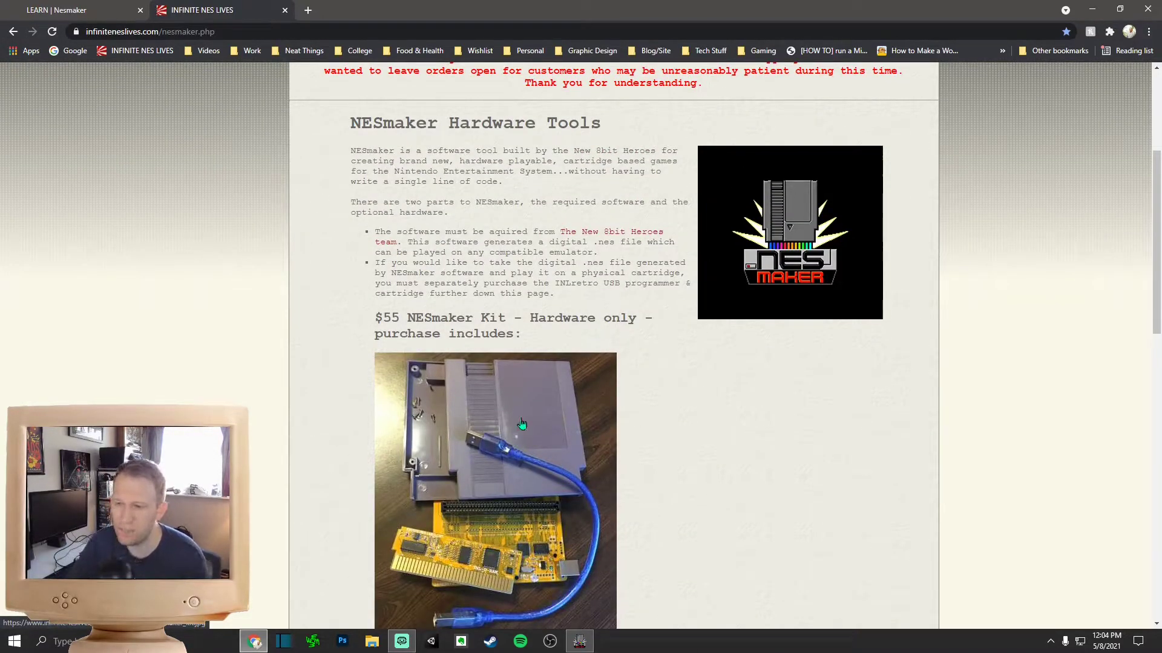
{"action": "scroll", "coordinate": [540, 389], "scroll_direction": "down", "scroll_amount": 14}
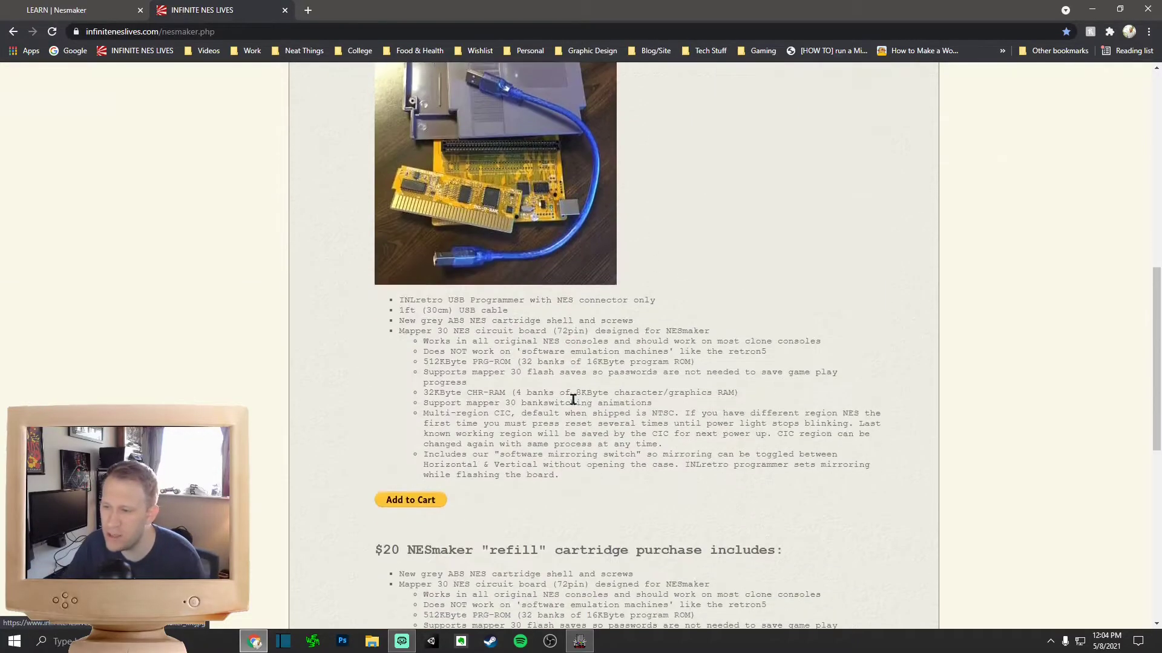
{"action": "scroll", "coordinate": [453, 122], "scroll_direction": "up", "scroll_amount": 20}
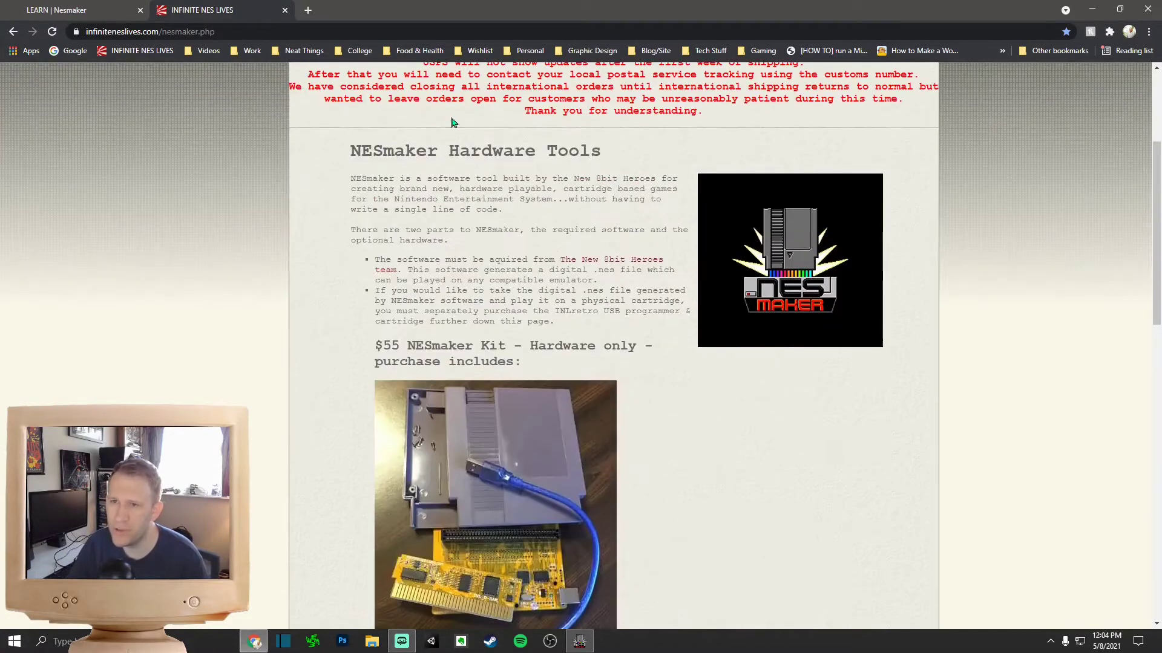
{"action": "left_click", "coordinate": [285, 10]}
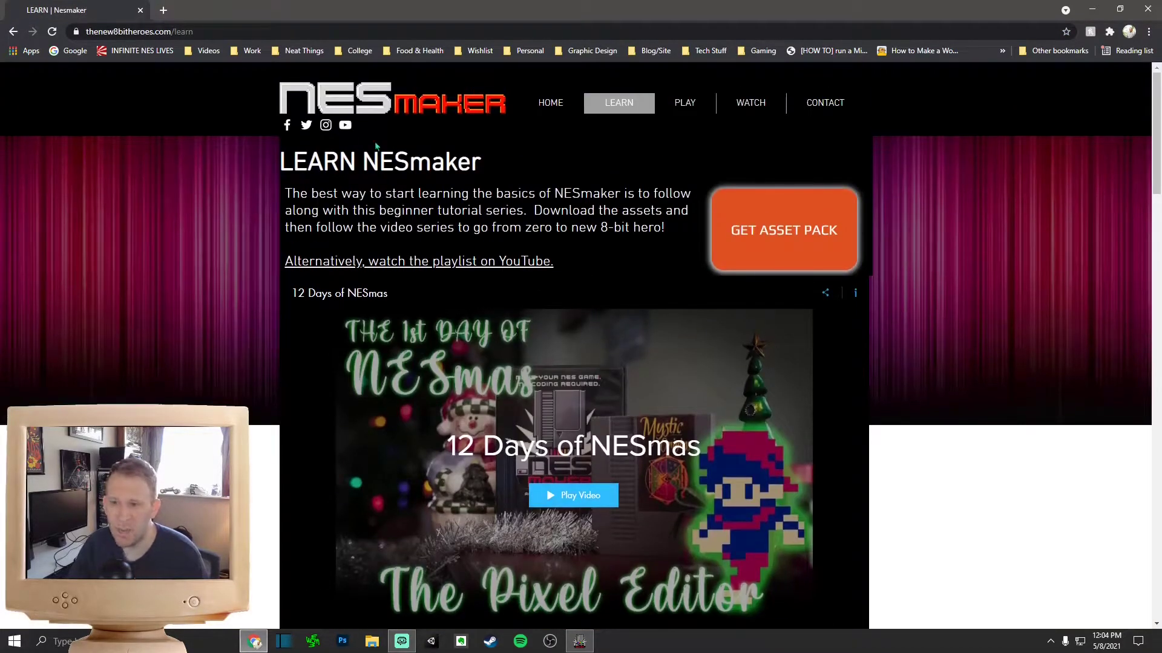
Step: Return to the NESmaker V4.5 home page via the site logo
{"action": "left_click", "coordinate": [399, 116]}
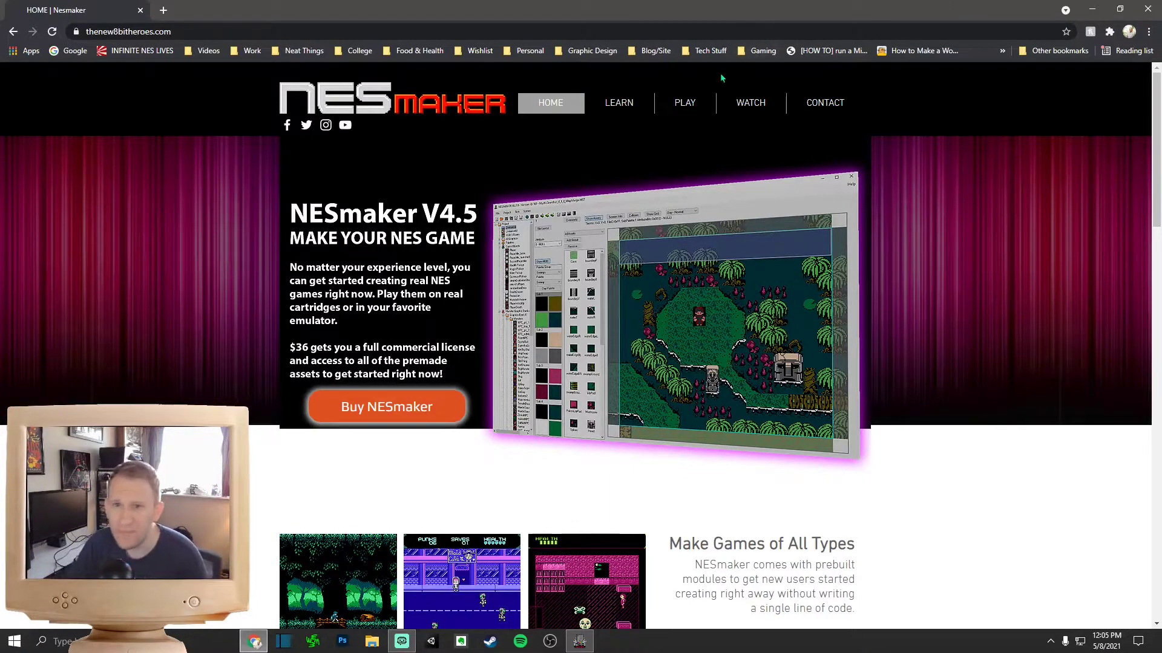
Step: Shrink the browser, bring NES Maker forward, and open the Overworld map
{"action": "left_click_drag", "start_coordinate": [637, 3], "coordinate": [695, 84]}
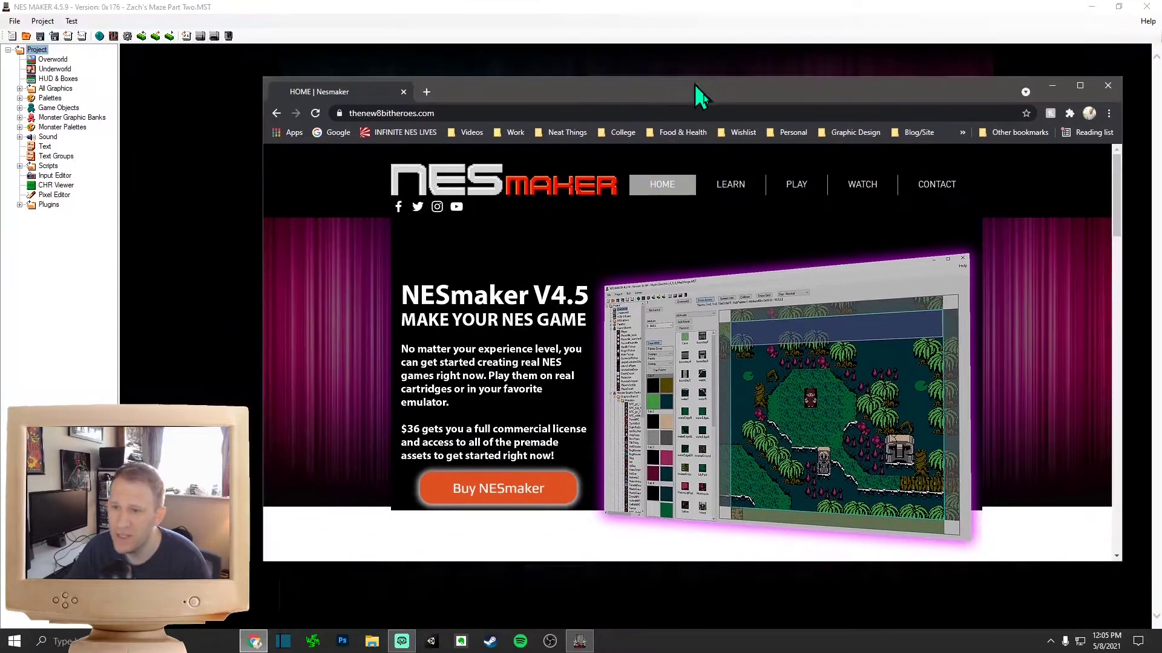
{"action": "key", "text": "alt+Tab"}
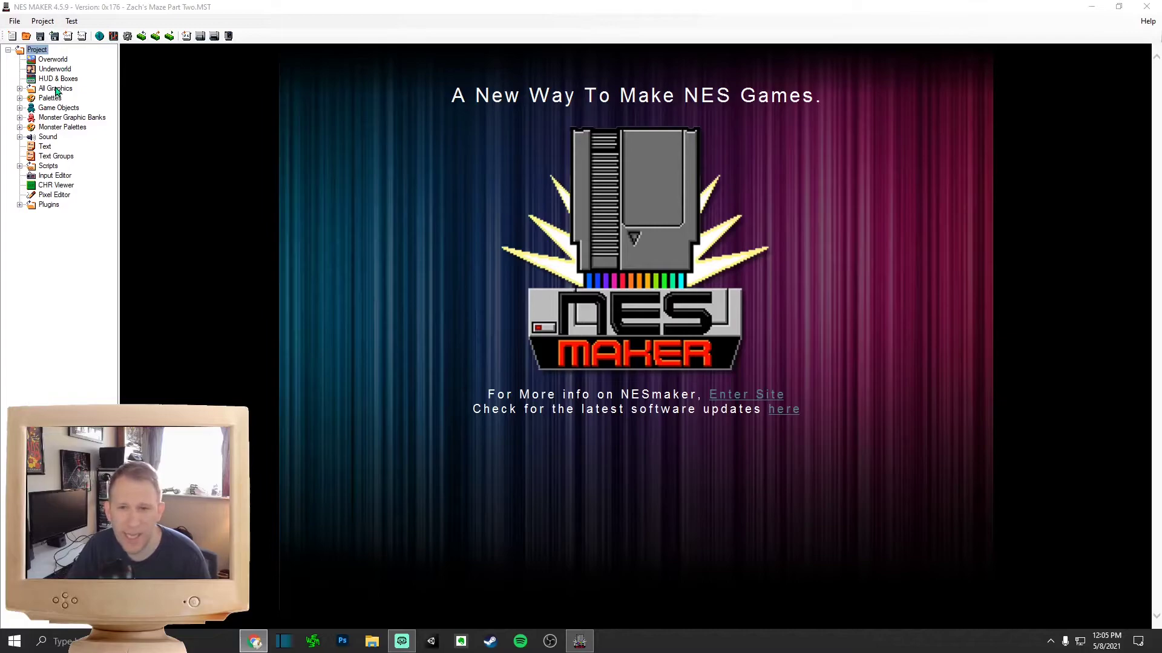
{"action": "left_click", "coordinate": [53, 60]}
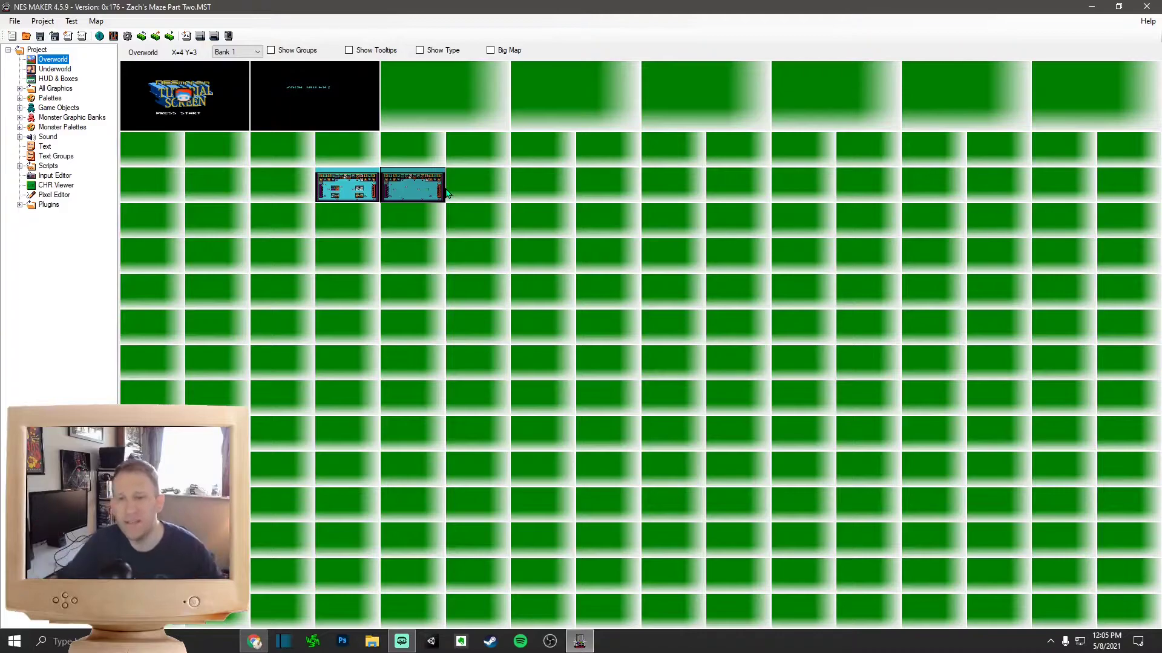
Step: View the Underworld map, then the HUD & Boxes editor's 16×2 HUD above a 16×13 area
{"action": "left_click", "coordinate": [61, 69]}
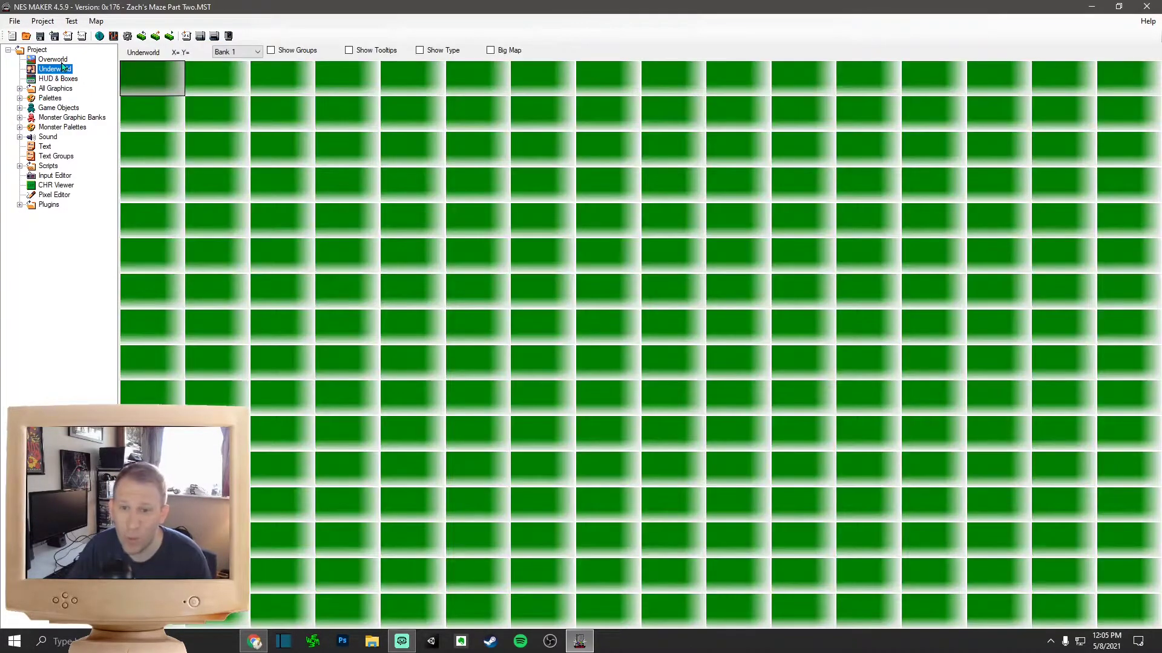
{"action": "left_click", "coordinate": [61, 60]}
{"action": "left_click", "coordinate": [63, 80]}
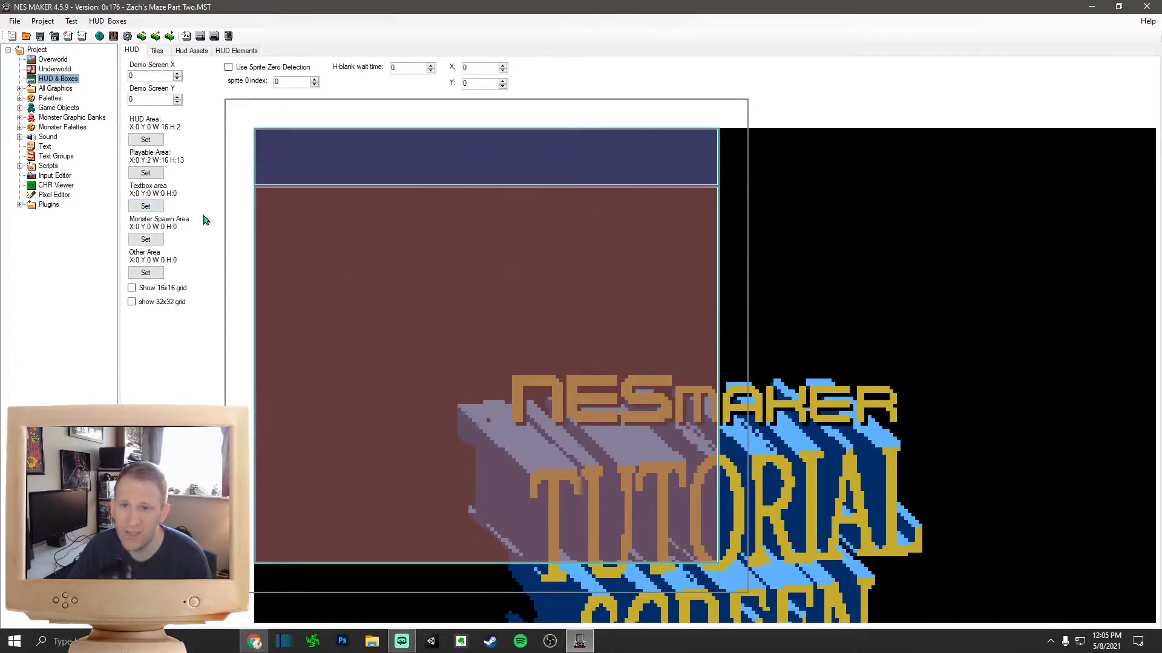
Step: Expand Palettes > All Palettes and view the Arcade palette's day and night colours
{"action": "left_click", "coordinate": [53, 99]}
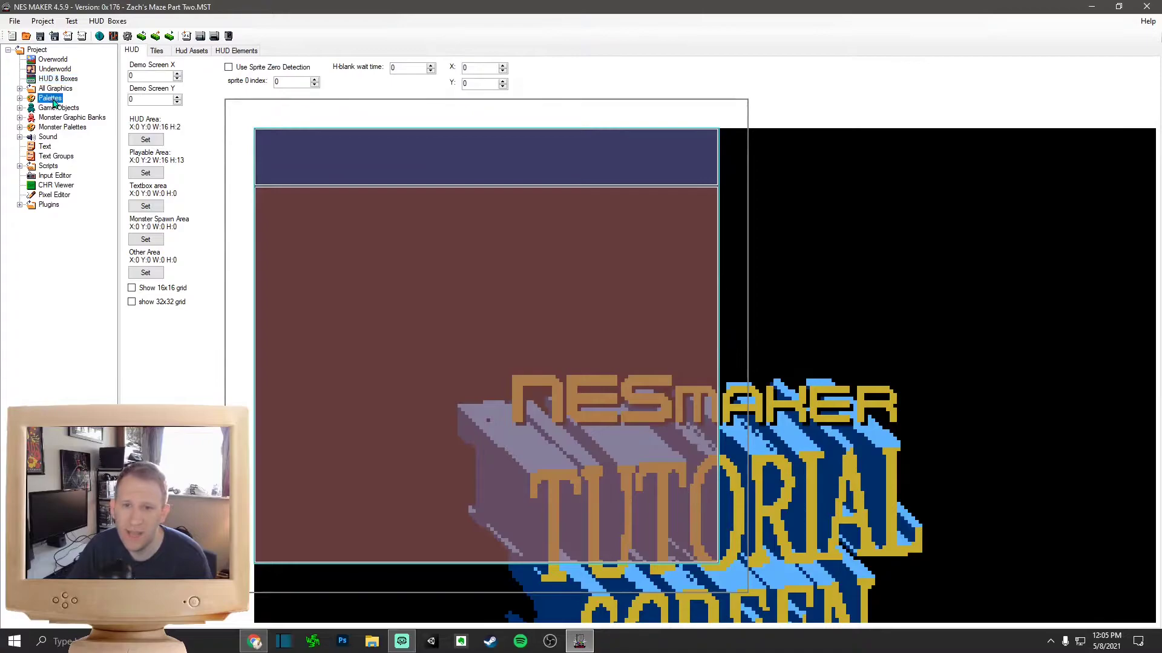
{"action": "left_click", "coordinate": [20, 98]}
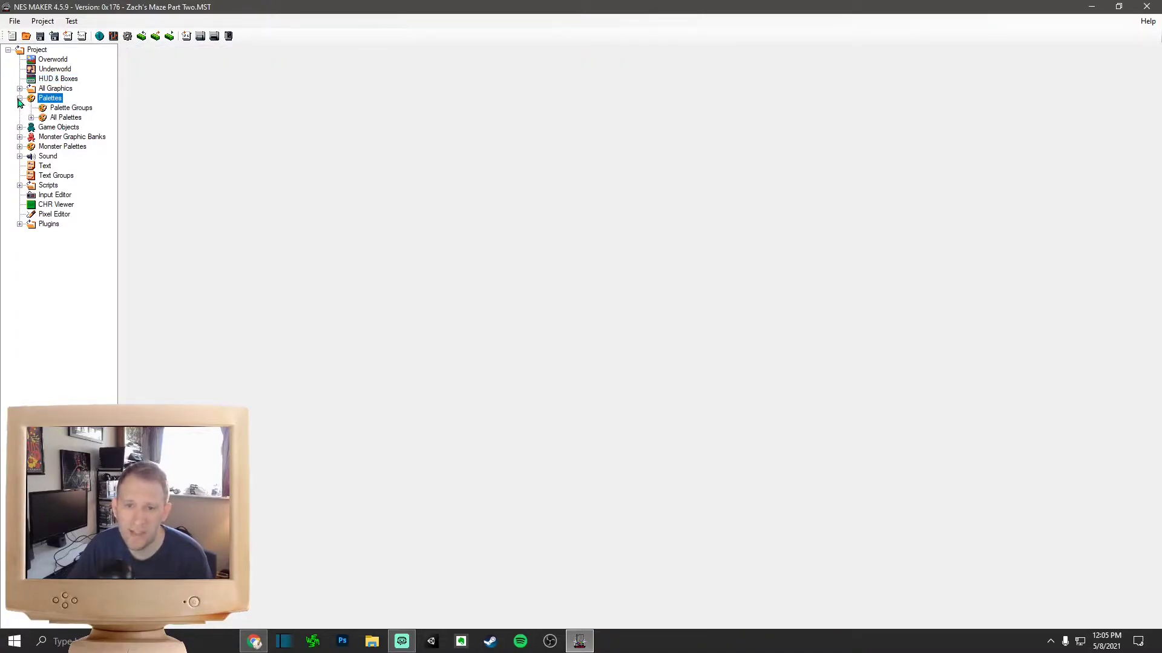
{"action": "left_click", "coordinate": [53, 109]}
{"action": "left_click", "coordinate": [61, 118]}
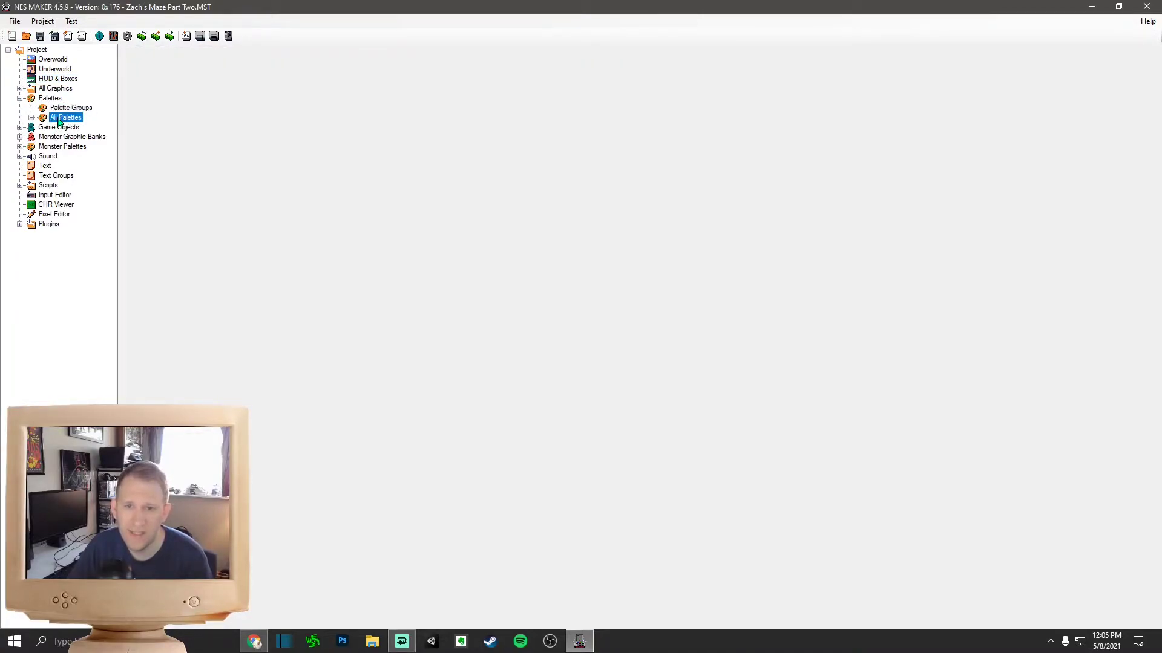
{"action": "left_click", "coordinate": [32, 118]}
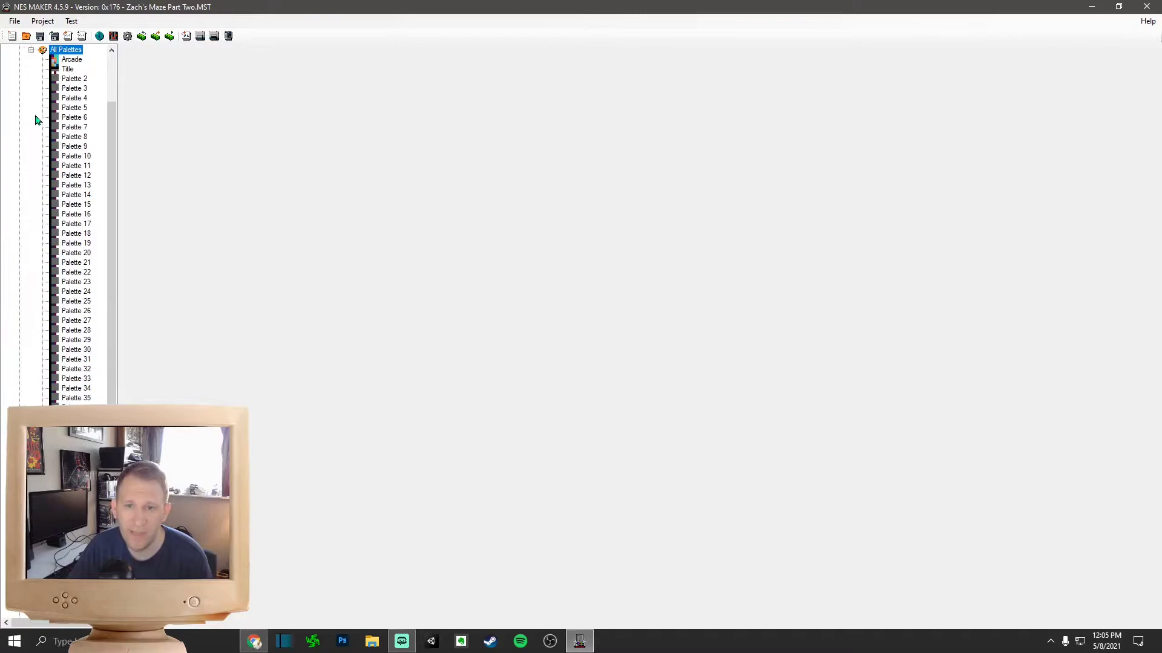
{"action": "left_click", "coordinate": [72, 60]}
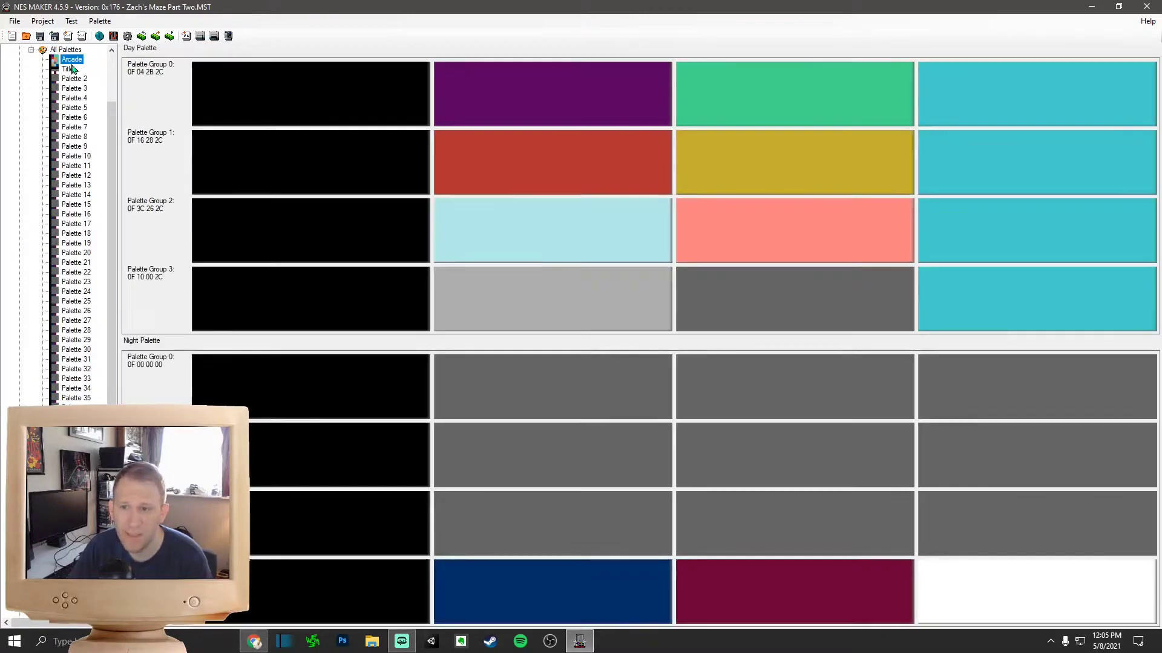
Step: Collapse the palette nodes and open Game Objects showing the 32×32 player sprite facing Down
{"action": "left_click", "coordinate": [31, 50]}
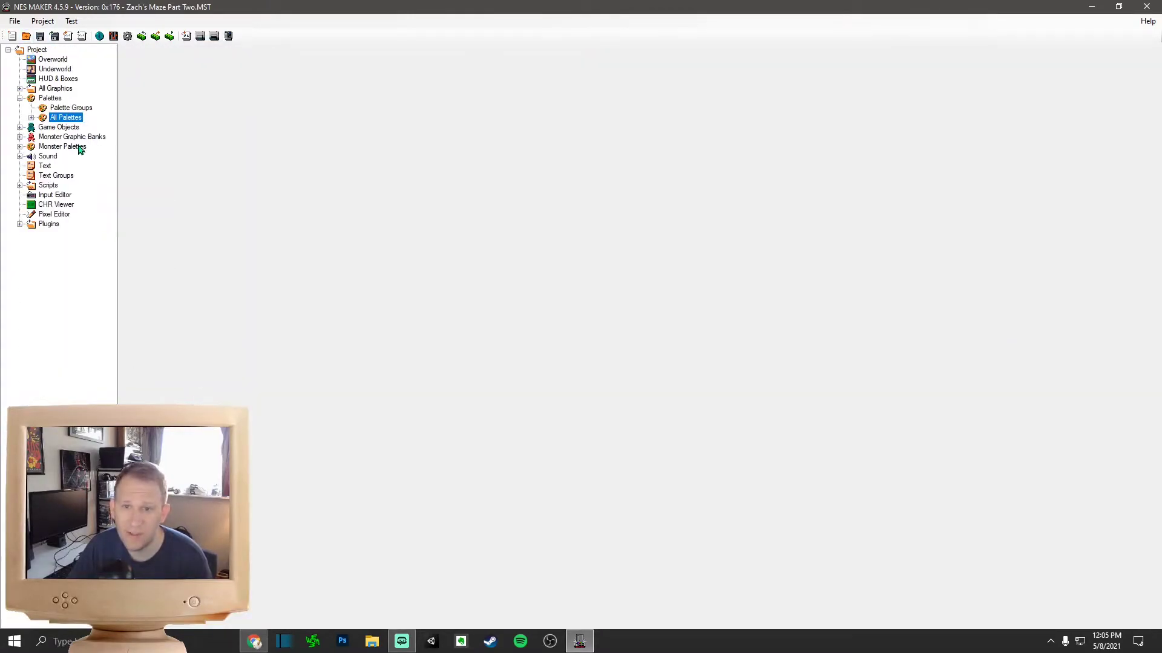
{"action": "left_click", "coordinate": [19, 98]}
{"action": "left_click", "coordinate": [70, 109]}
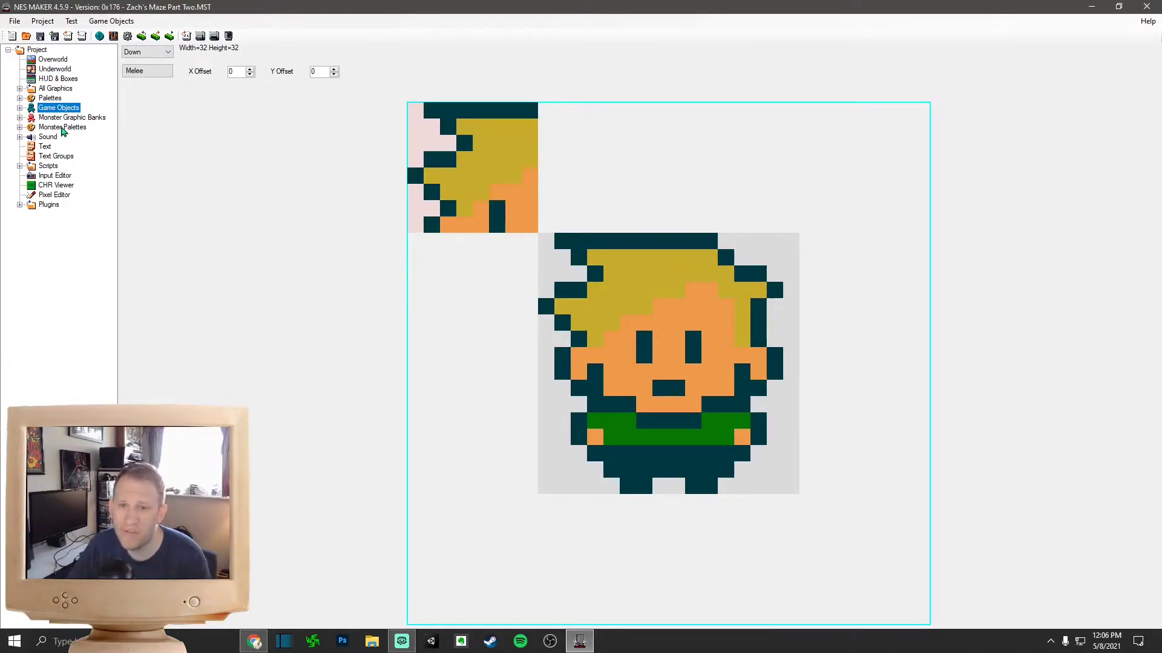
Step: Open the Player object, set its animation to runRight, then play and pause the four-frame preview
{"action": "left_click", "coordinate": [20, 108]}
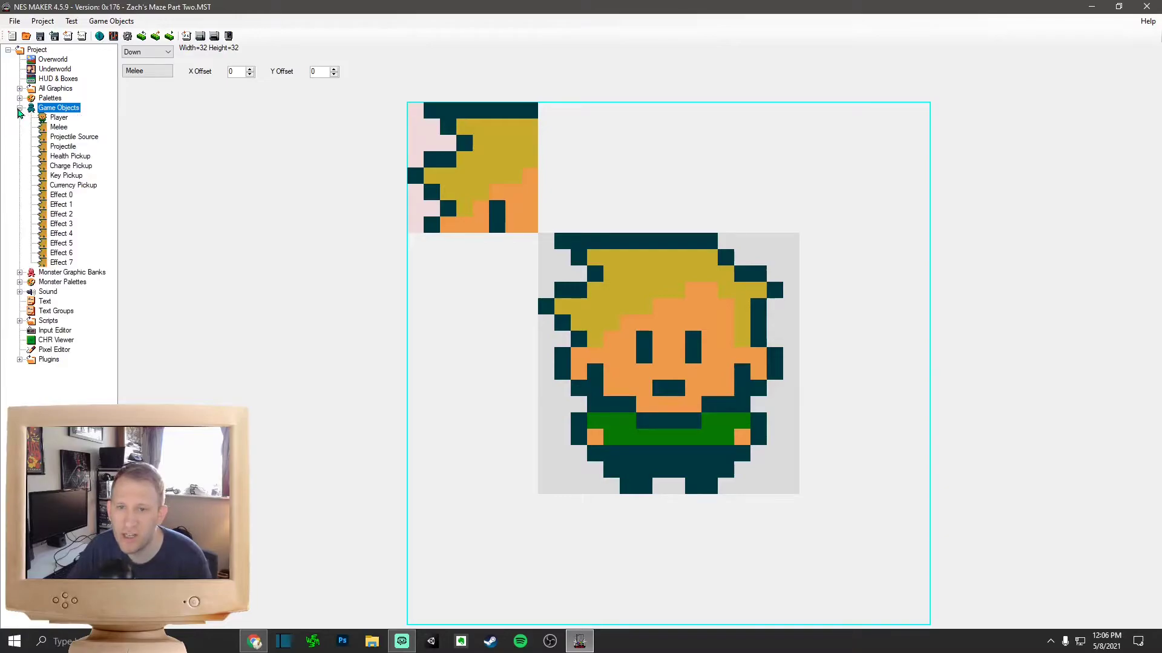
{"action": "left_click", "coordinate": [63, 119]}
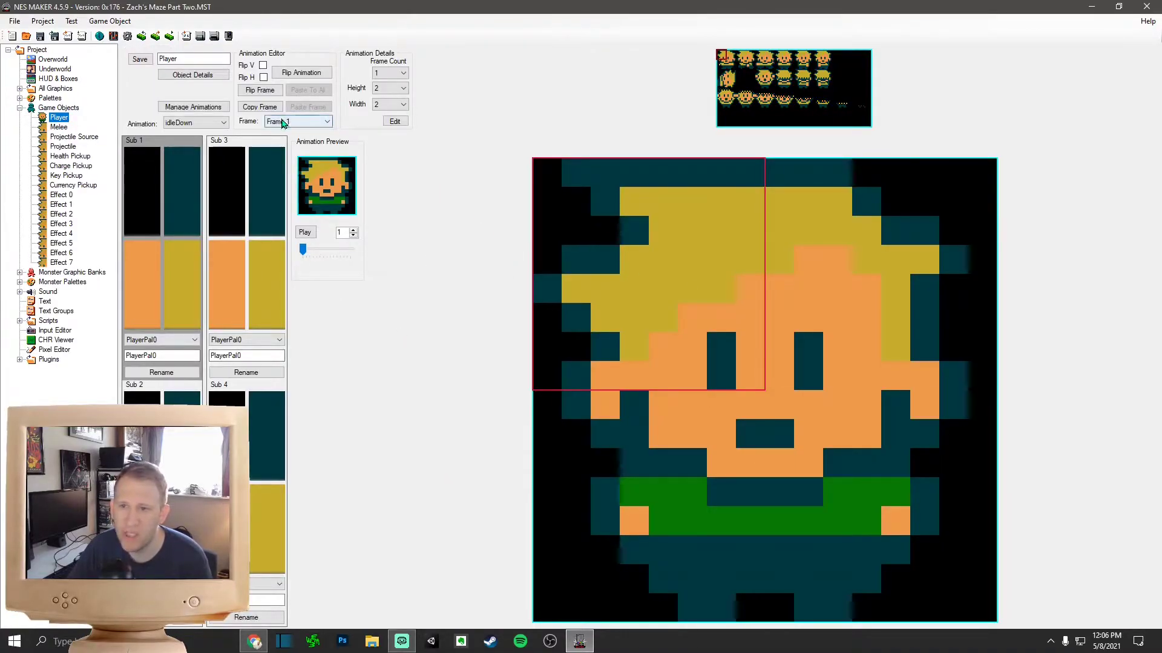
{"action": "left_click", "coordinate": [211, 123]}
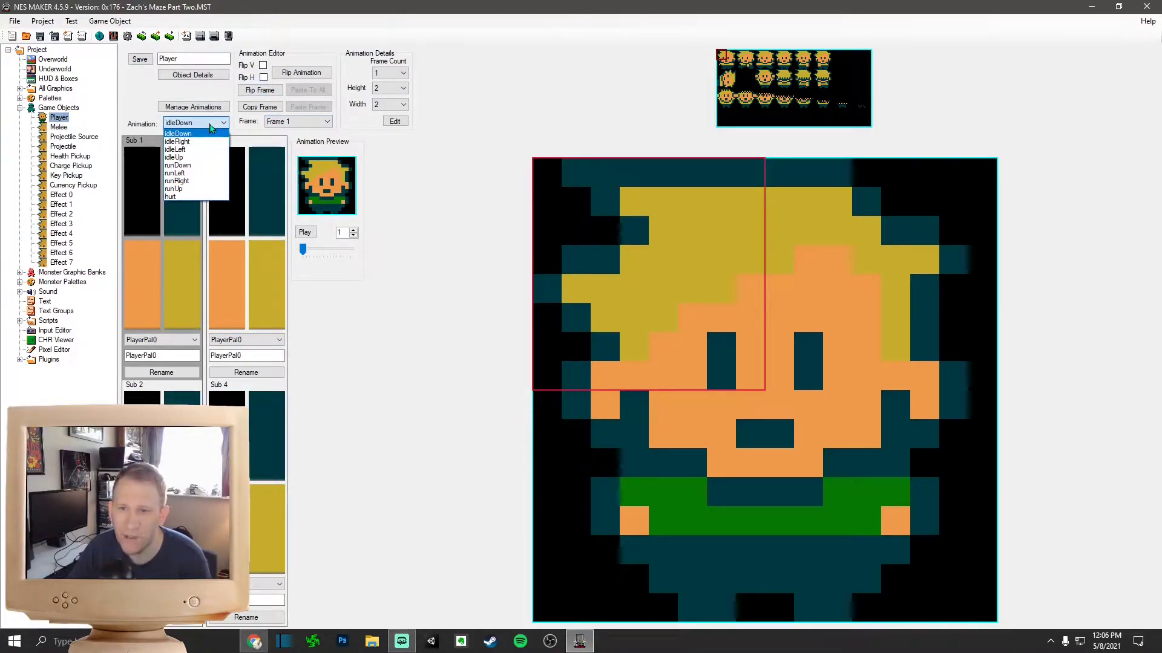
{"action": "left_click", "coordinate": [201, 181]}
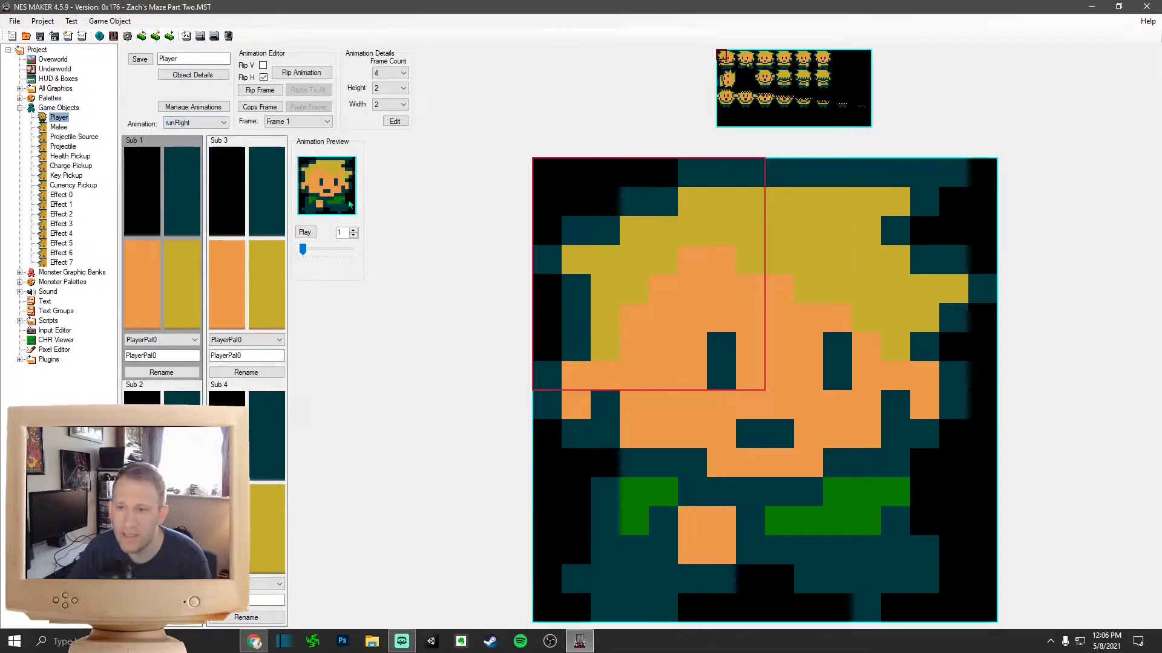
{"action": "left_click", "coordinate": [305, 233]}
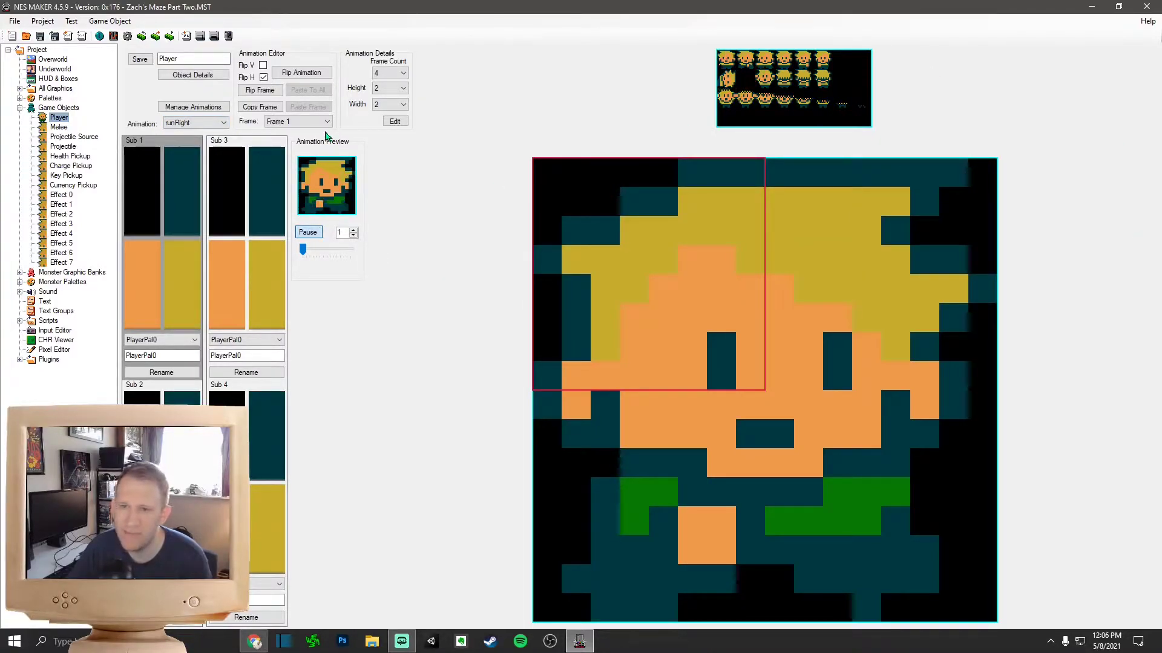
{"action": "left_click", "coordinate": [310, 232]}
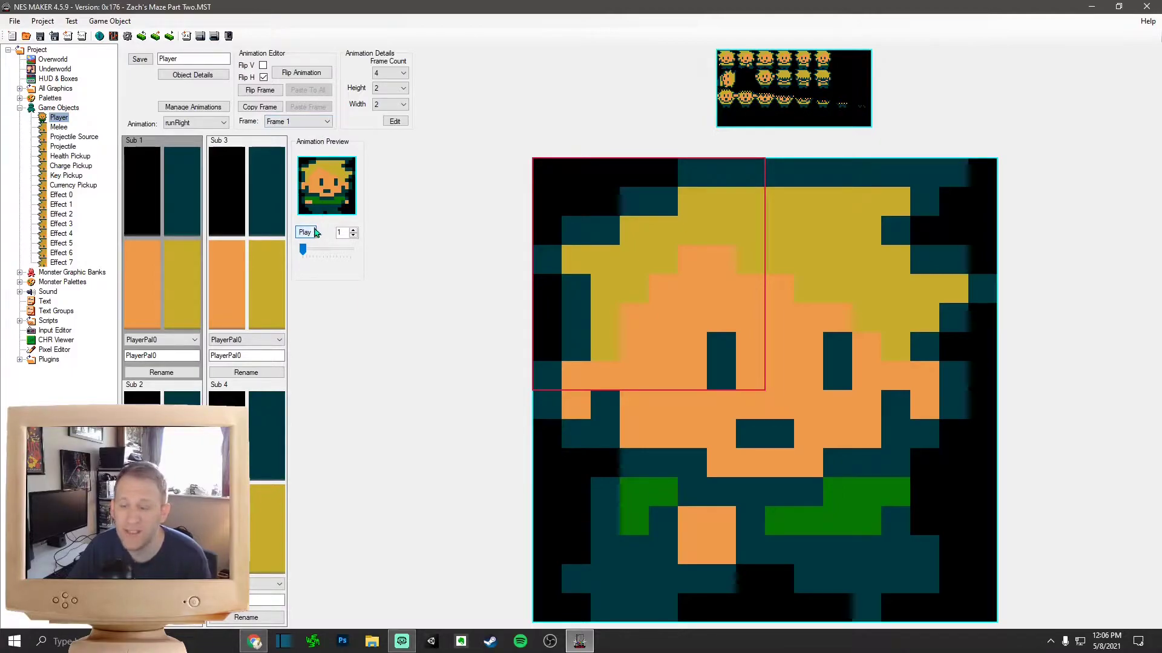
Step: Collapse Game Objects, peek into Monster Graphic Banks and Sound, then expand Scripts to Input Scripts
{"action": "left_click", "coordinate": [20, 108]}
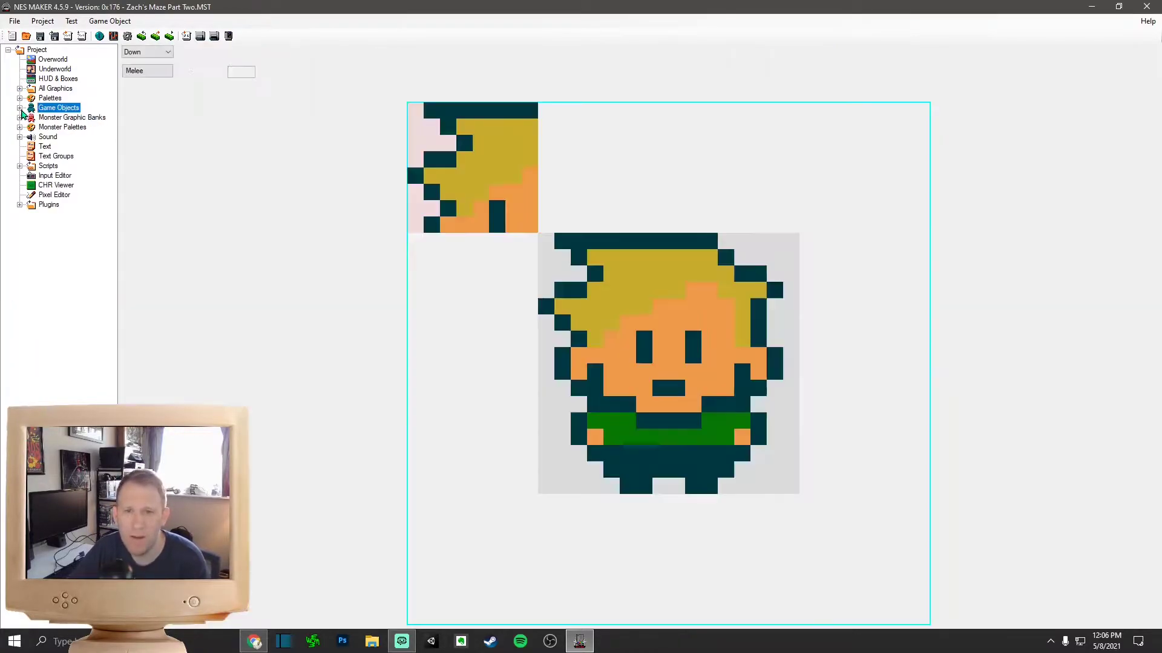
{"action": "left_click", "coordinate": [58, 119]}
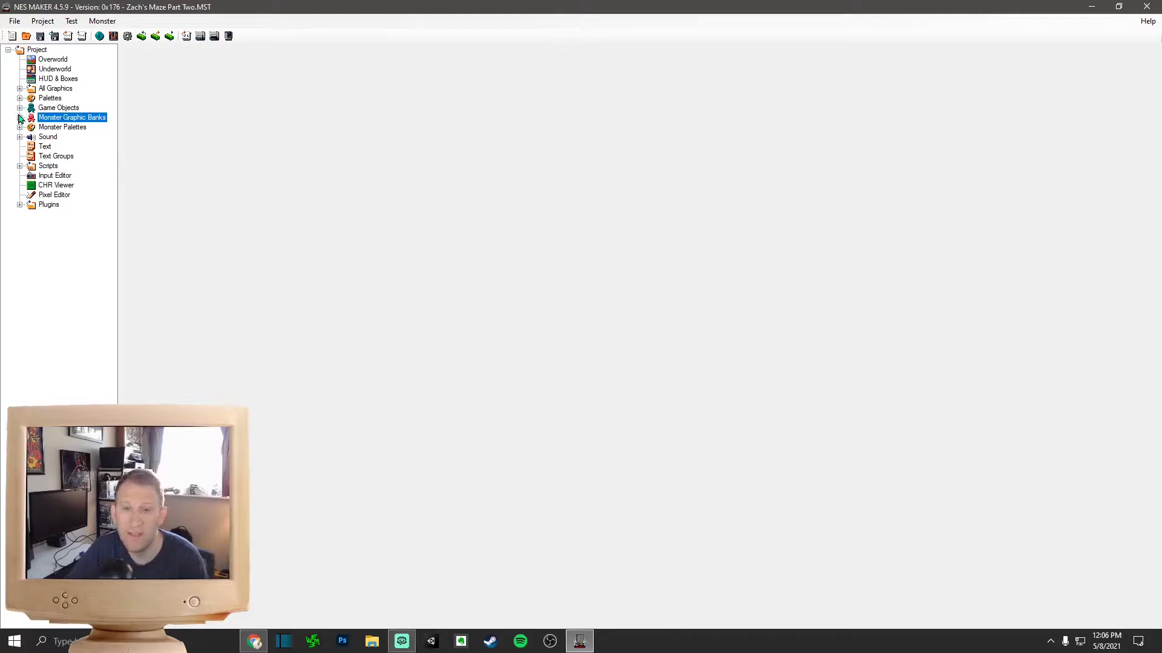
{"action": "left_click", "coordinate": [20, 118]}
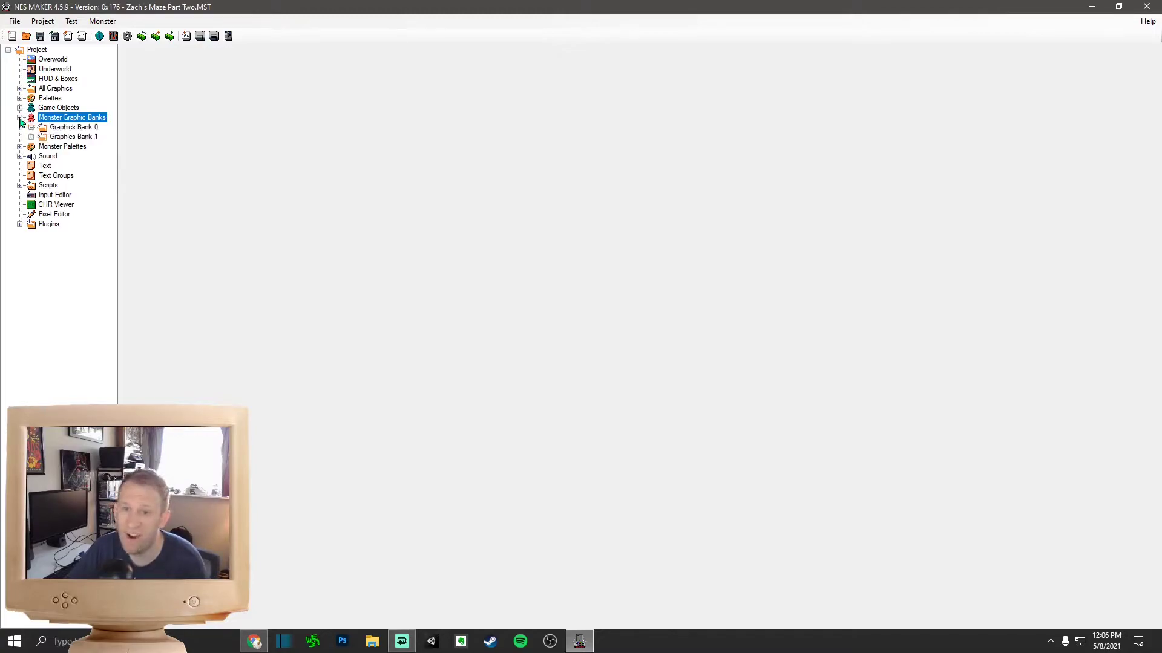
{"action": "left_click", "coordinate": [20, 117]}
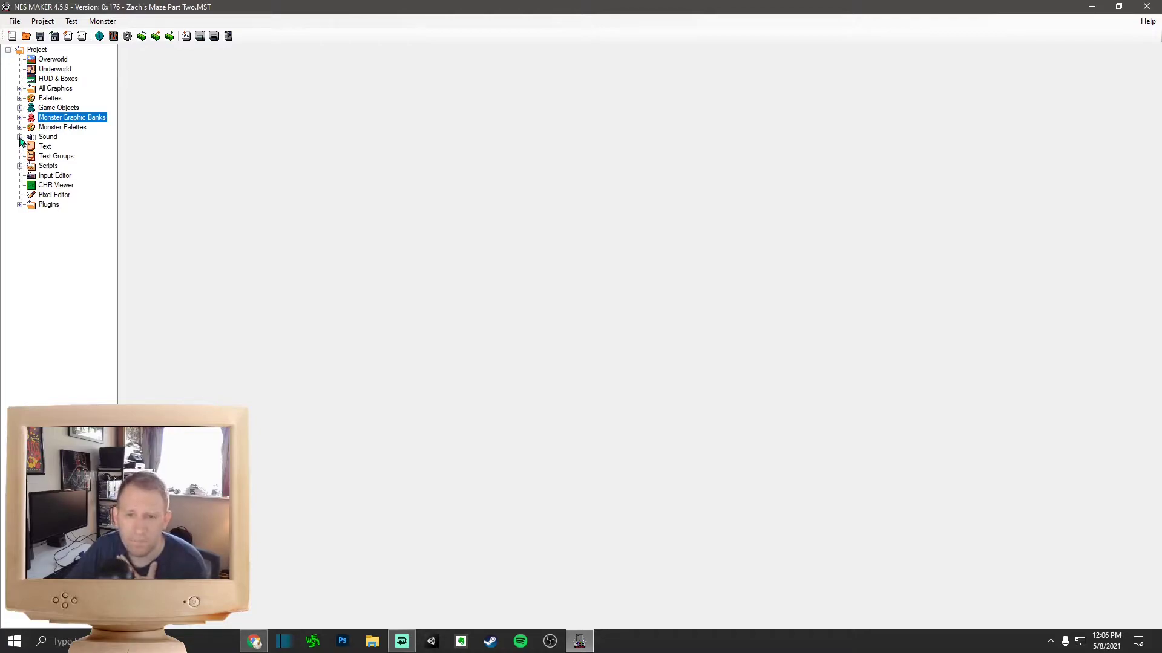
{"action": "left_click", "coordinate": [20, 139]}
{"action": "left_click", "coordinate": [19, 139]}
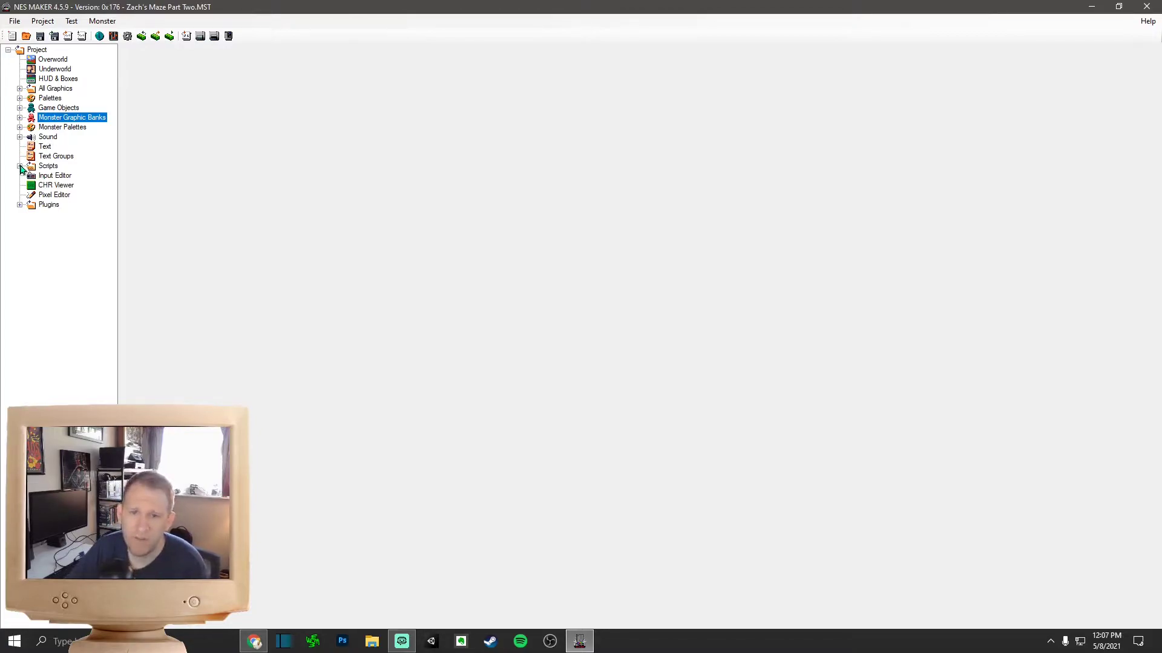
{"action": "left_click", "coordinate": [20, 167]}
Step: Expand Input Scripts and step through the movement scripts from moveDown.asm to moveUp.asm
{"action": "left_click", "coordinate": [52, 176]}
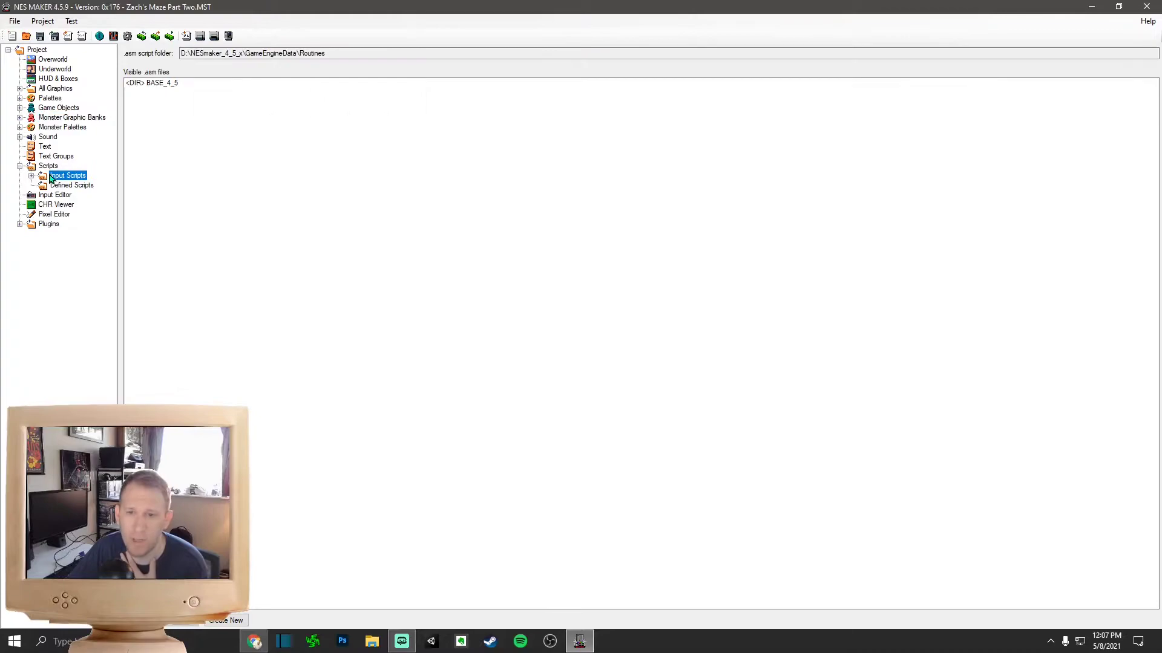
{"action": "left_click", "coordinate": [31, 176]}
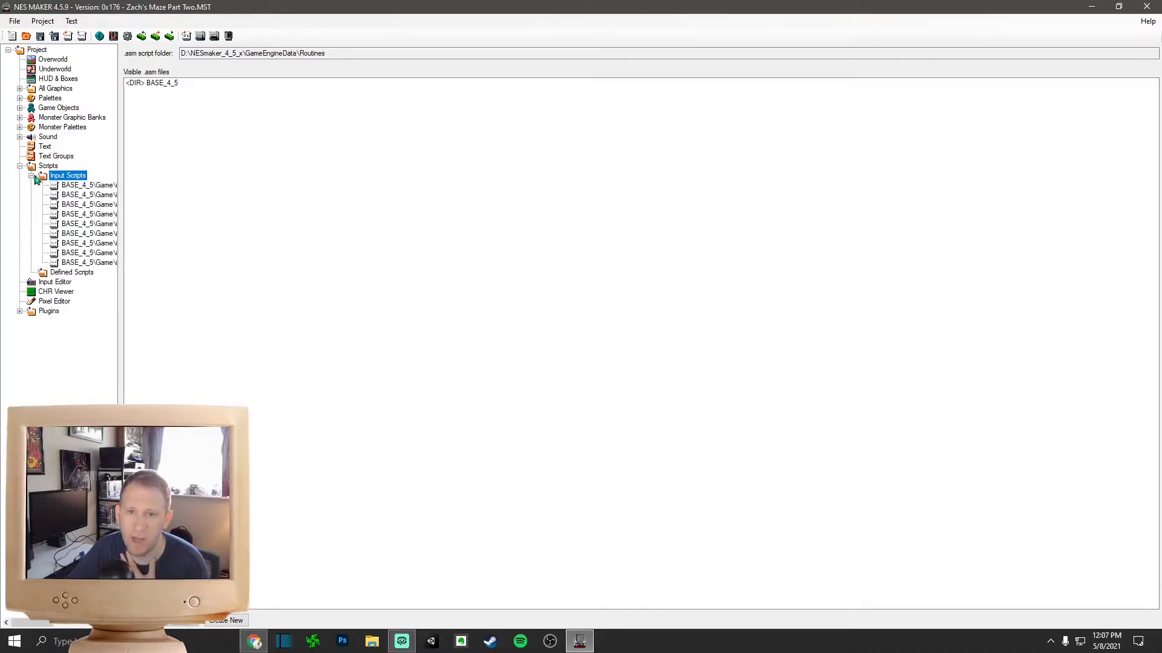
{"action": "left_click", "coordinate": [73, 185]}
{"action": "left_click", "coordinate": [74, 195]}
{"action": "left_click", "coordinate": [74, 204]}
{"action": "left_click", "coordinate": [74, 214]}
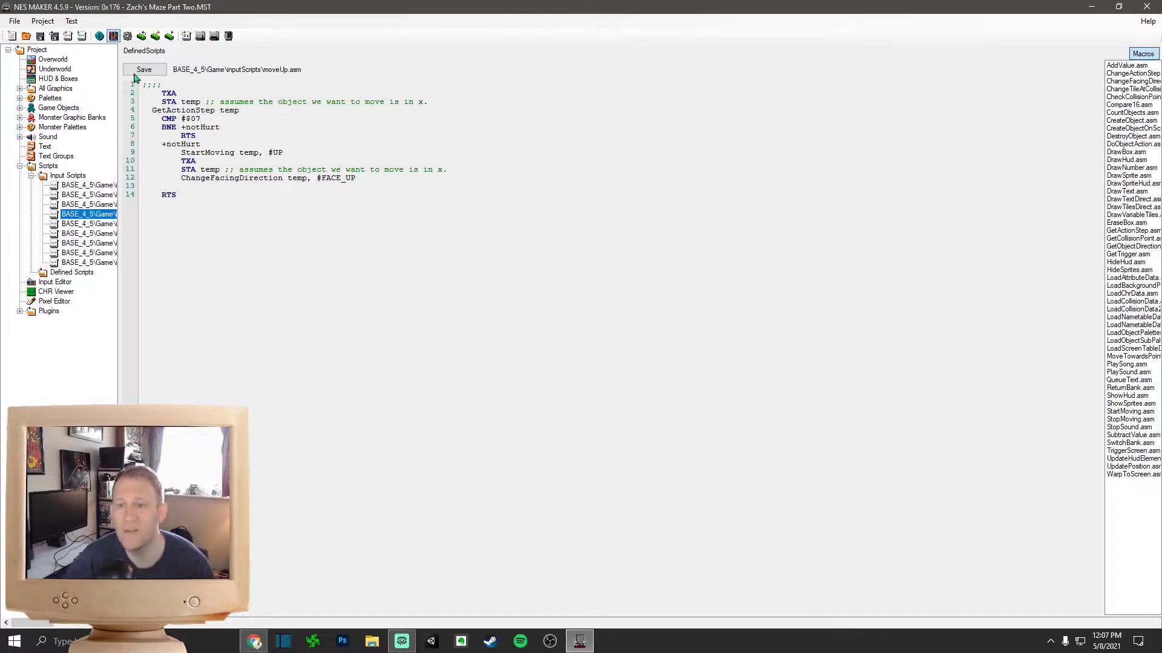
Step: Check startGameWithNewContinuePoints.asm, collapse Input Scripts, and show the Input Editor's Controller 1 bindings
{"action": "left_click", "coordinate": [104, 243]}
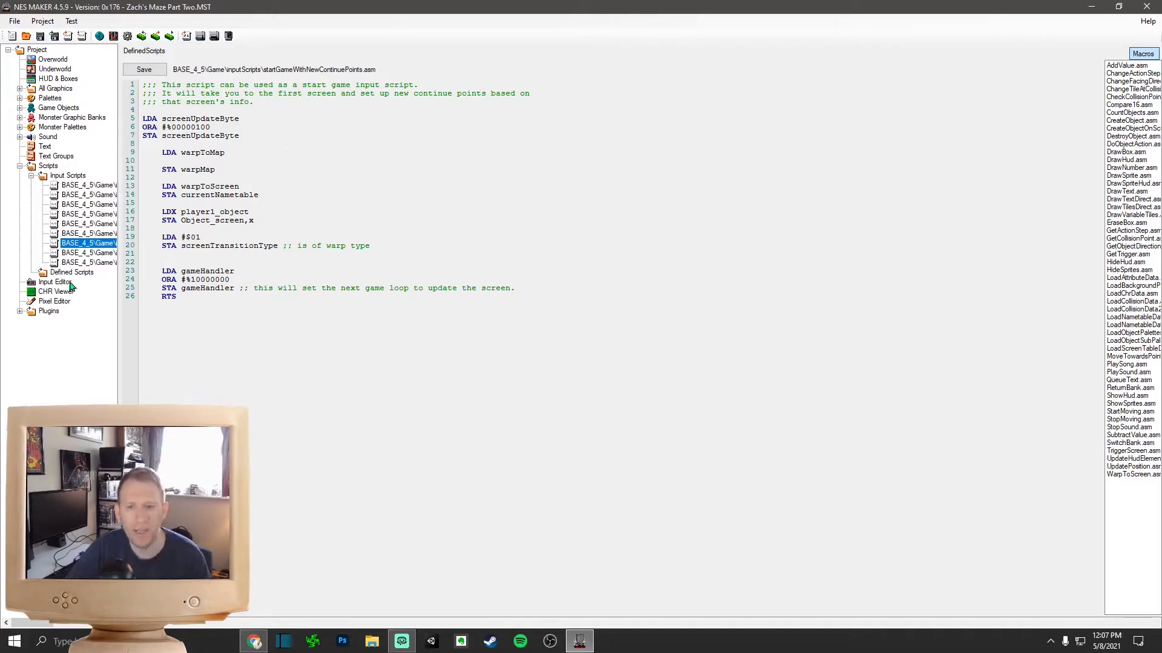
{"action": "double_click", "coordinate": [41, 177]}
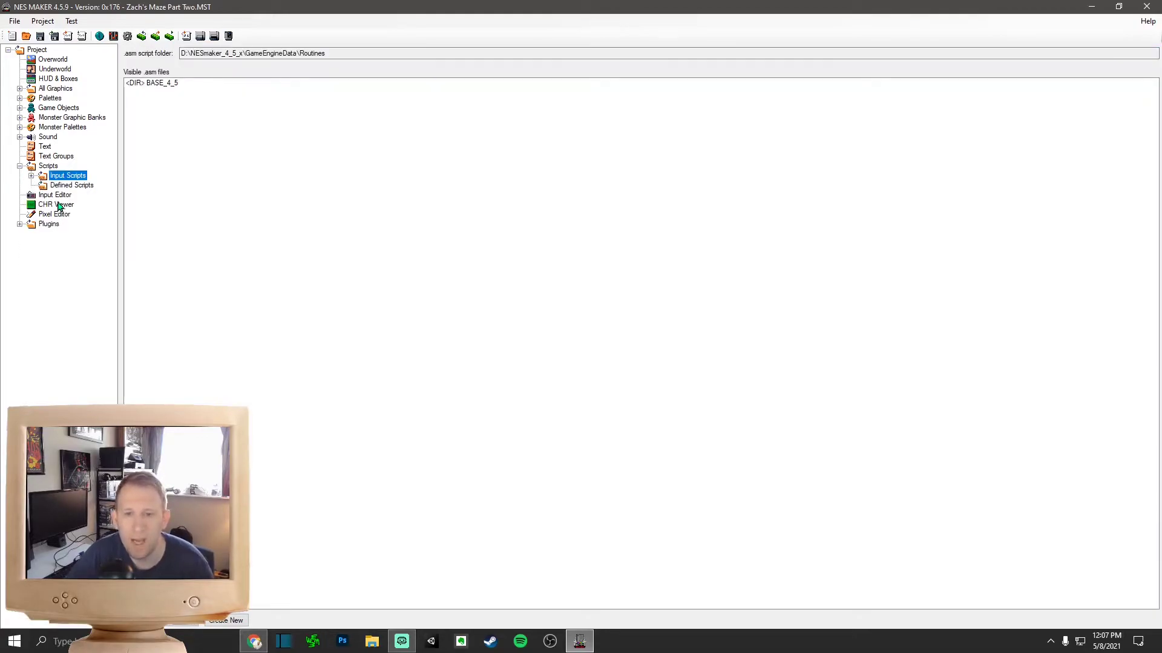
{"action": "left_click", "coordinate": [58, 197]}
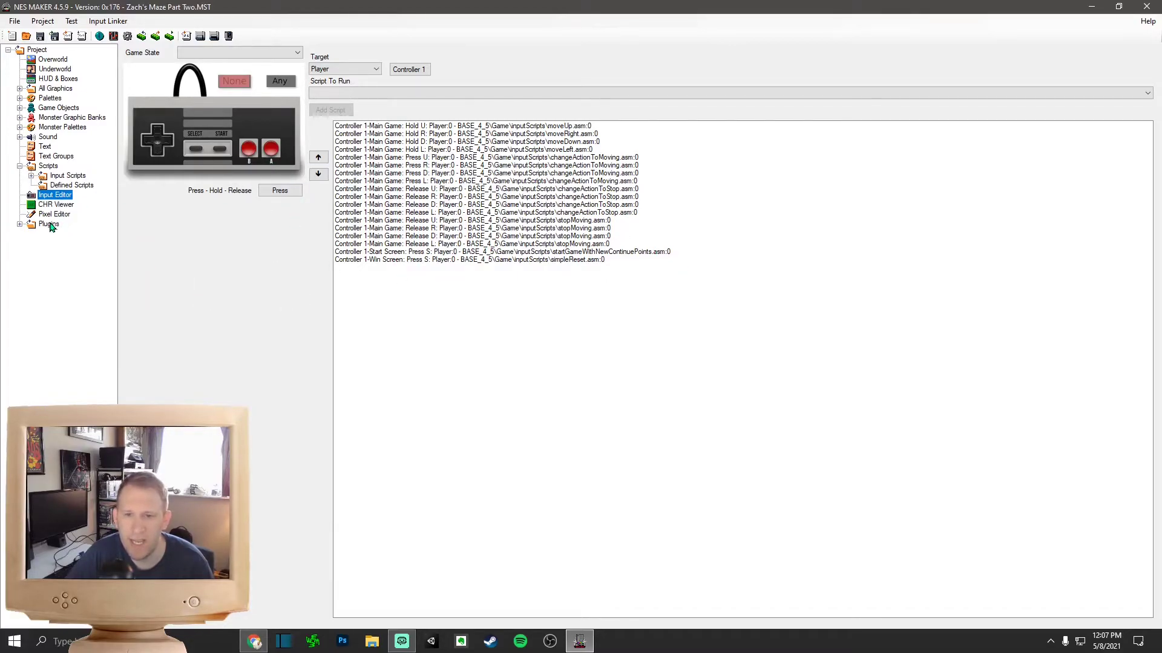
Step: From the Overworld map, open the arcade room screen at X=3 Y=3 in the screen editor
{"action": "left_click", "coordinate": [61, 60]}
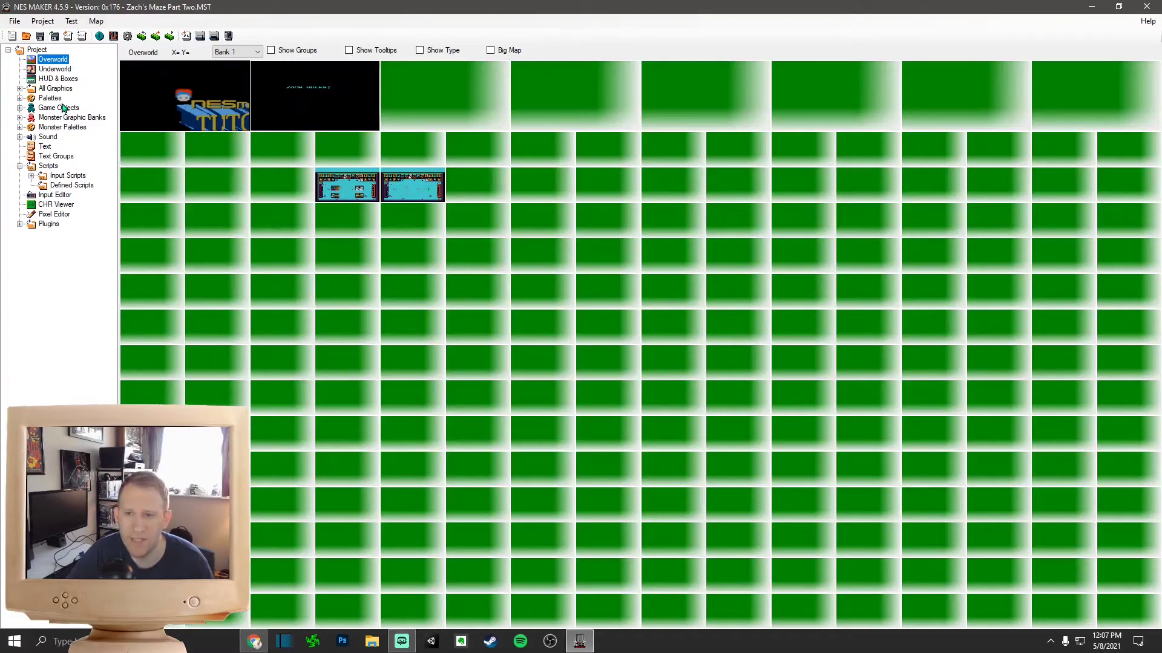
{"action": "double_click", "coordinate": [361, 194]}
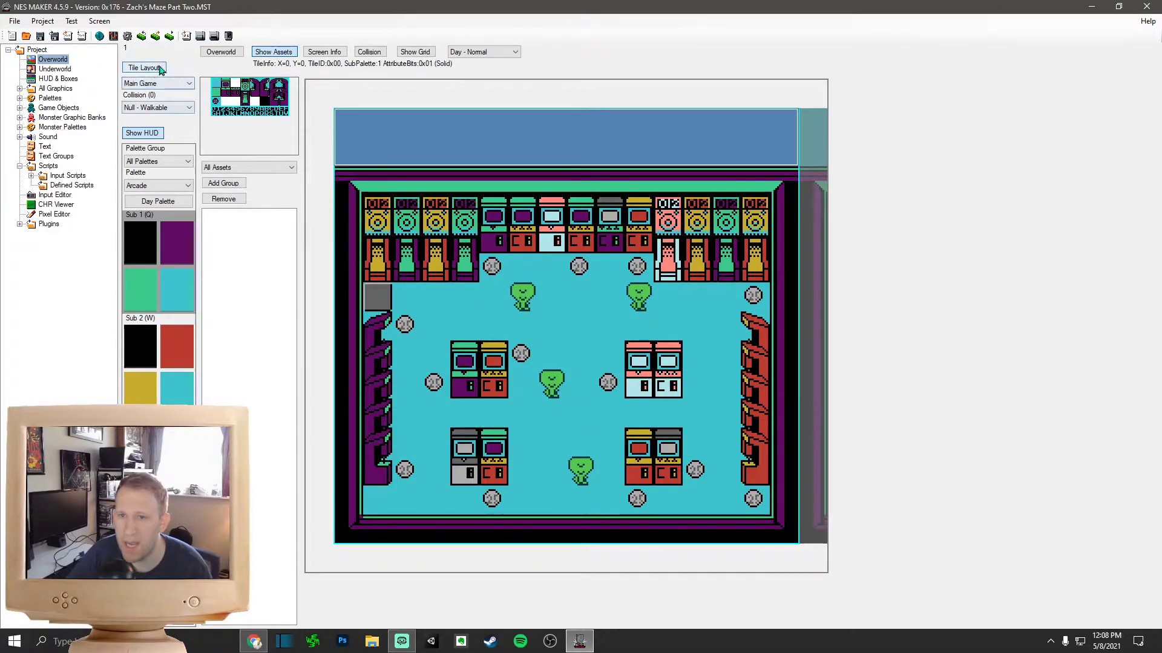
Step: Open the arcade screen at X=4 Y=3 and make Sub 2 (W) the active subpalette
{"action": "left_click", "coordinate": [223, 52]}
{"action": "double_click", "coordinate": [407, 186]}
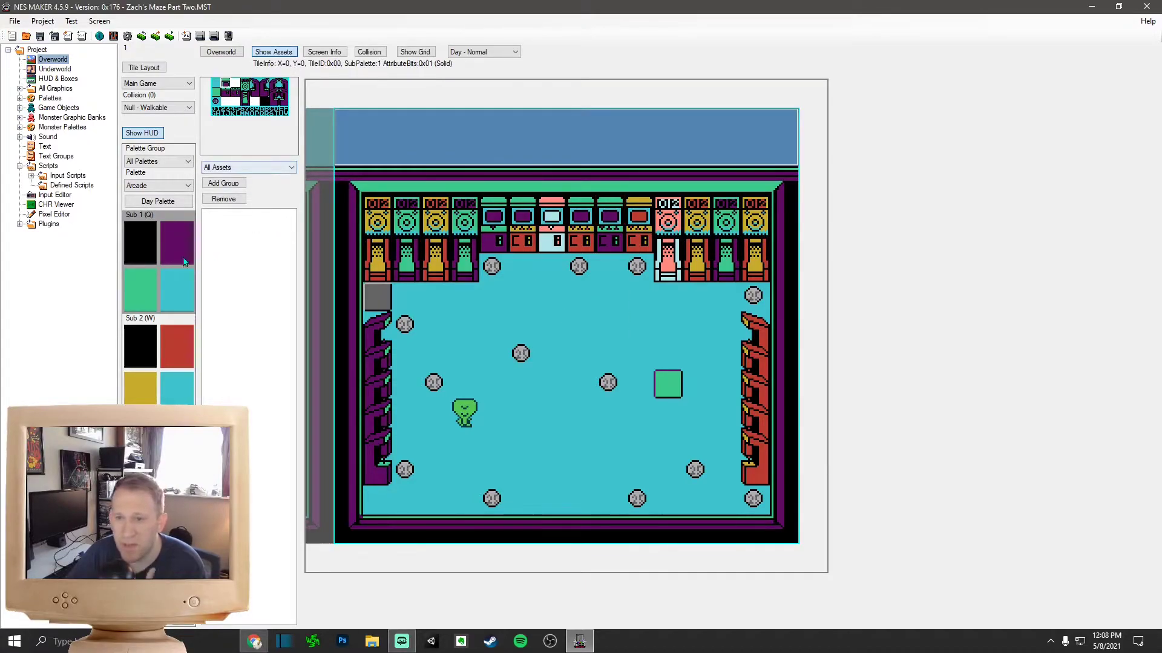
{"action": "left_click", "coordinate": [175, 351]}
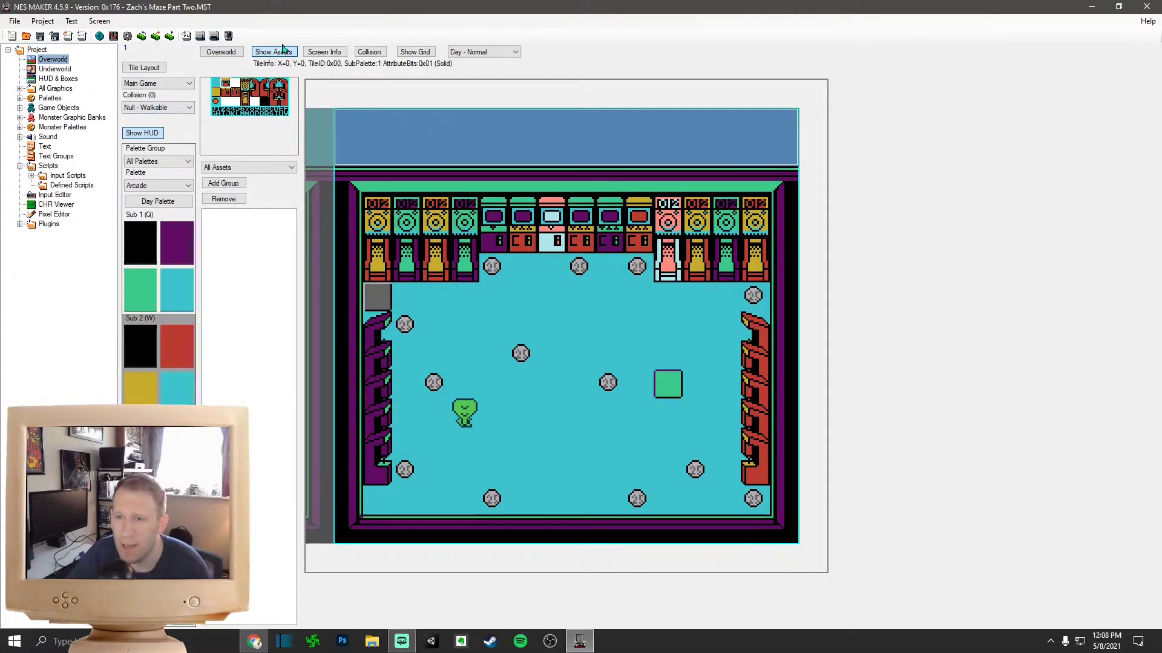
Step: Open the Tutorial Screen start screen from the Overworld, leaving the collision type unchanged
{"action": "left_click", "coordinate": [219, 52]}
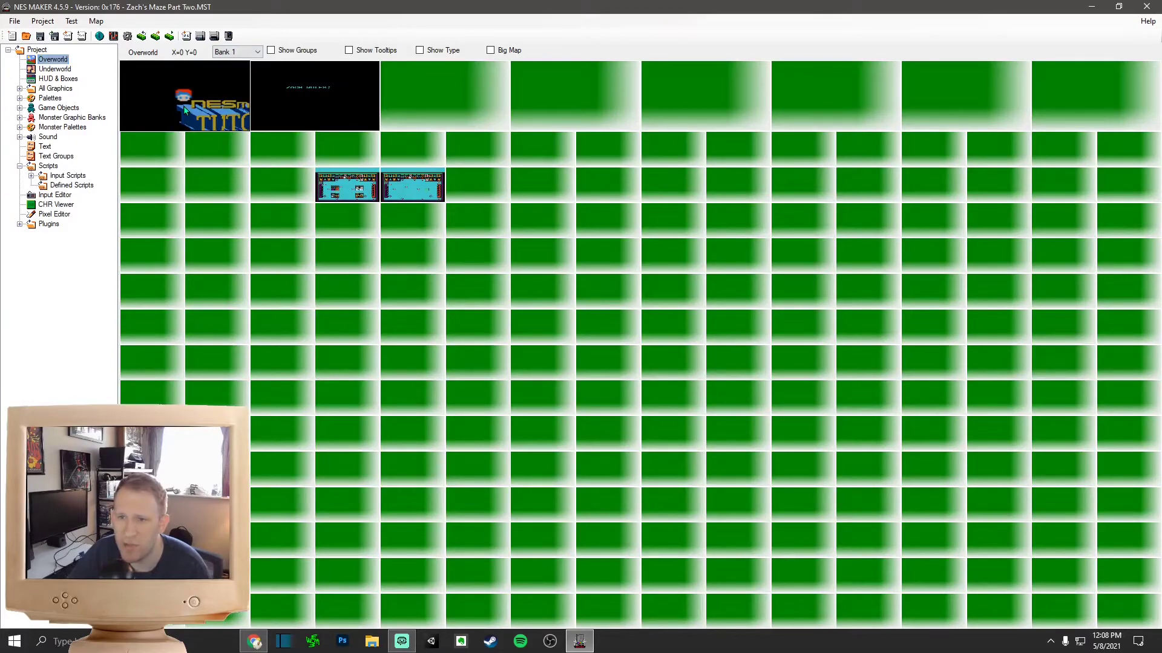
{"action": "double_click", "coordinate": [185, 110]}
{"action": "left_click", "coordinate": [186, 110]}
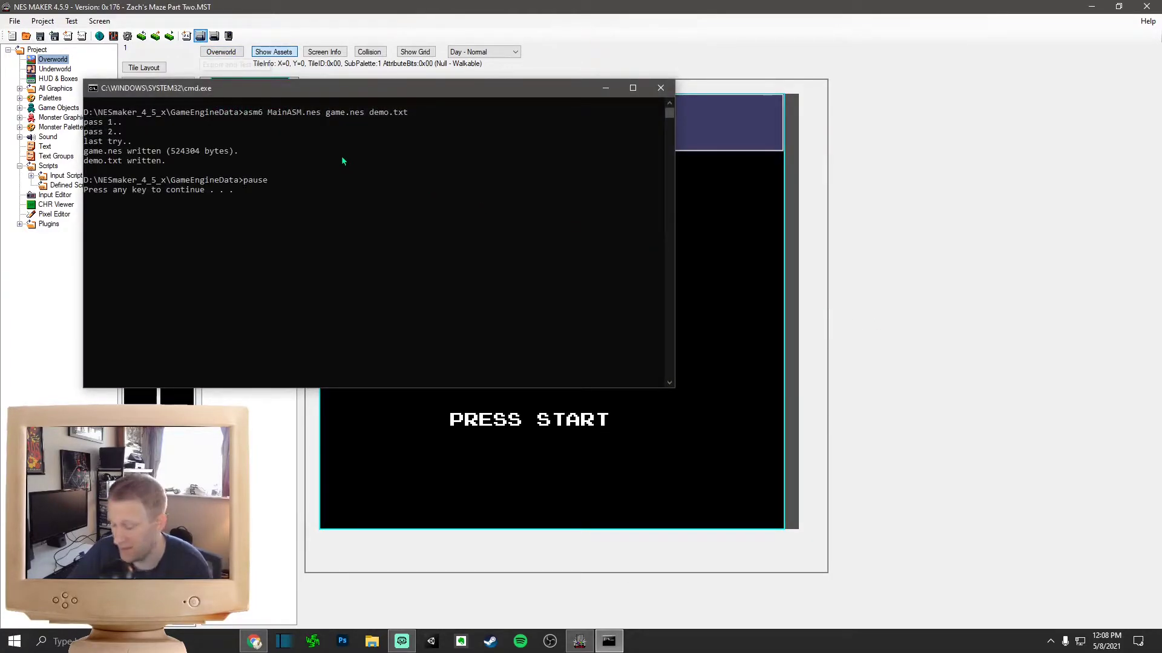
Step: Launch game.nes in Mesen and nudge the emulator window slightly upward
{"action": "key", "text": "Return"}
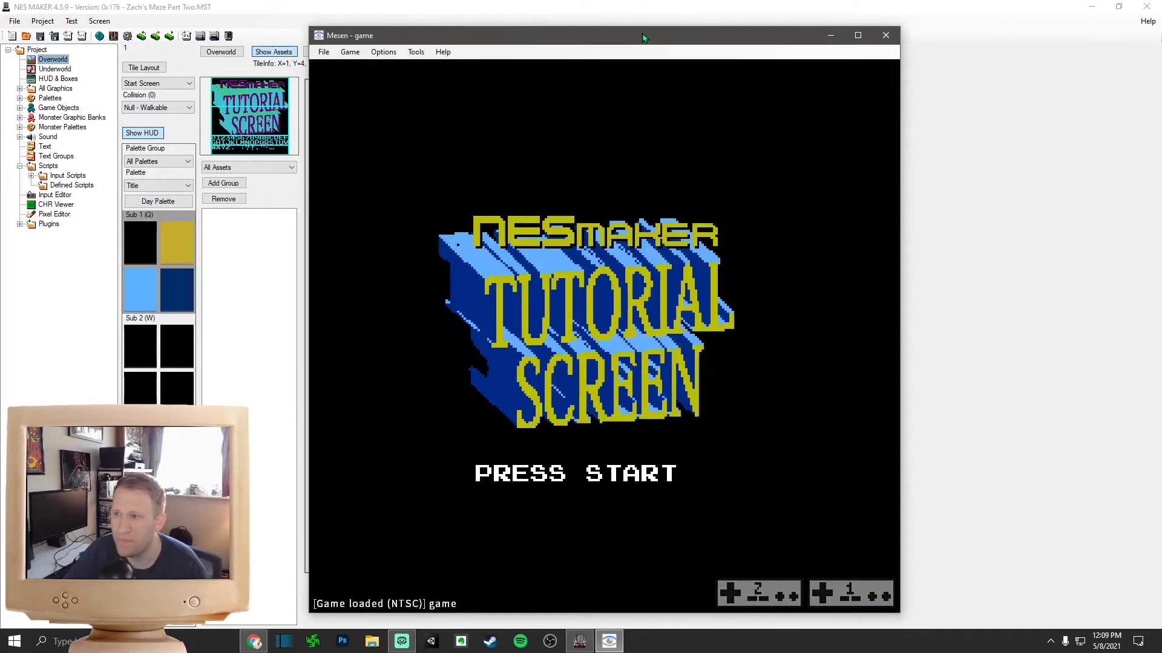
{"action": "left_click_drag", "start_coordinate": [643, 33], "coordinate": [641, 26]}
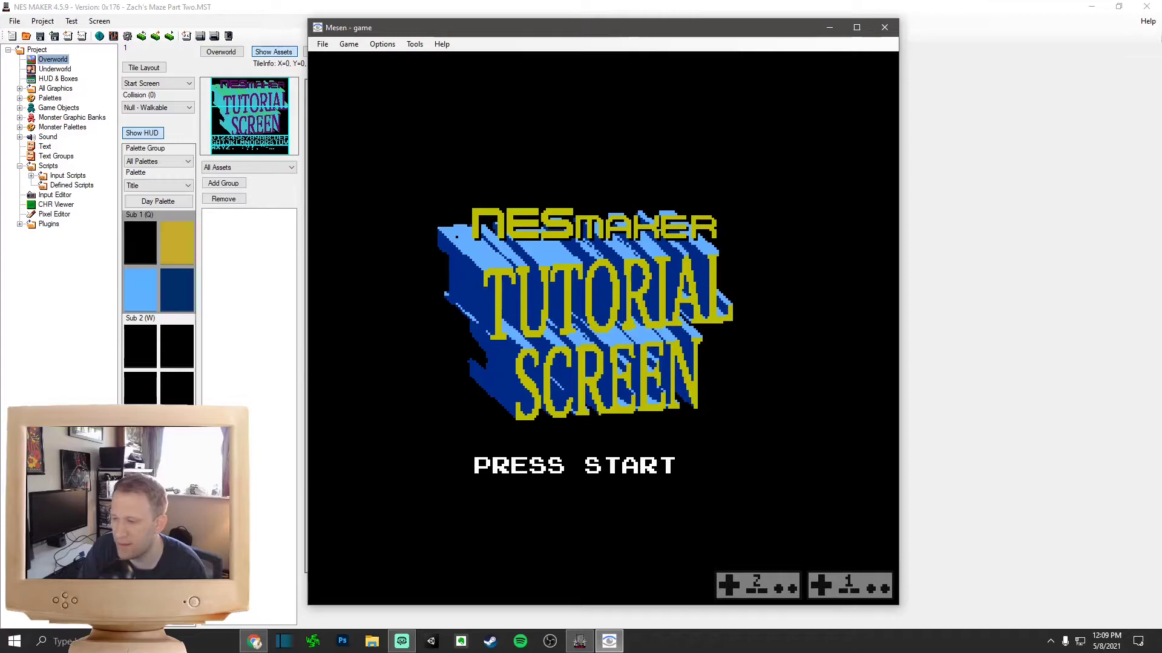
Step: Start the game and steer the player up, right and down collecting coins
{"action": "key", "text": "Return"}
{"action": "key", "text": "Left"}
{"action": "key", "text": "Up"}
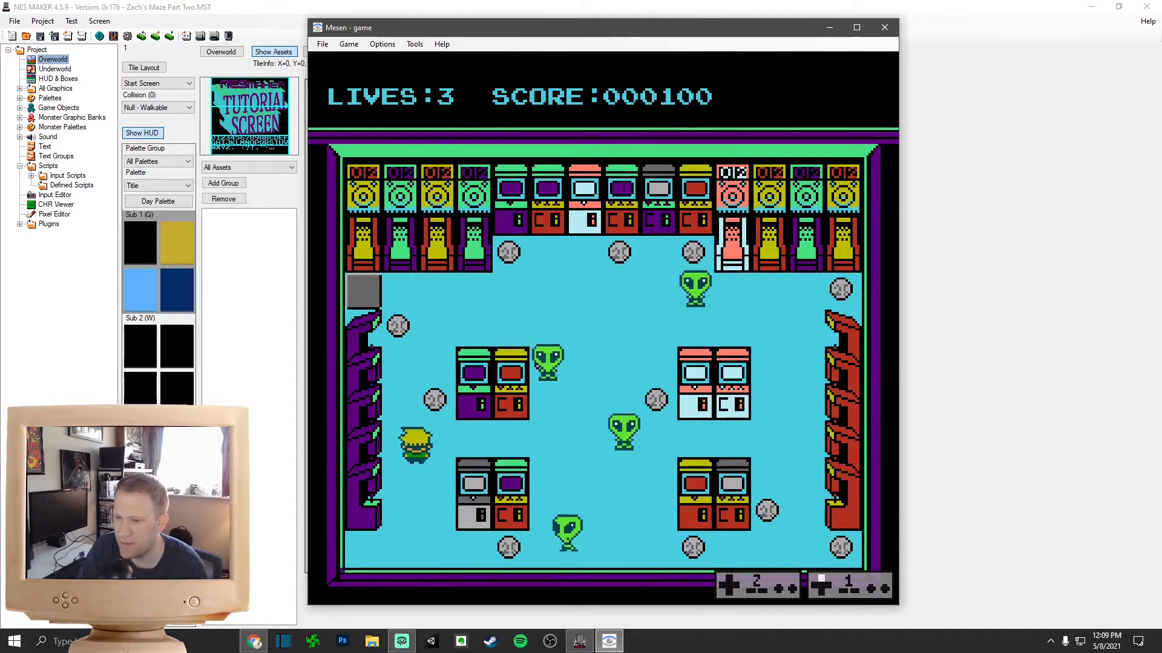
{"action": "key", "text": "Up"}
{"action": "key", "text": "Right"}
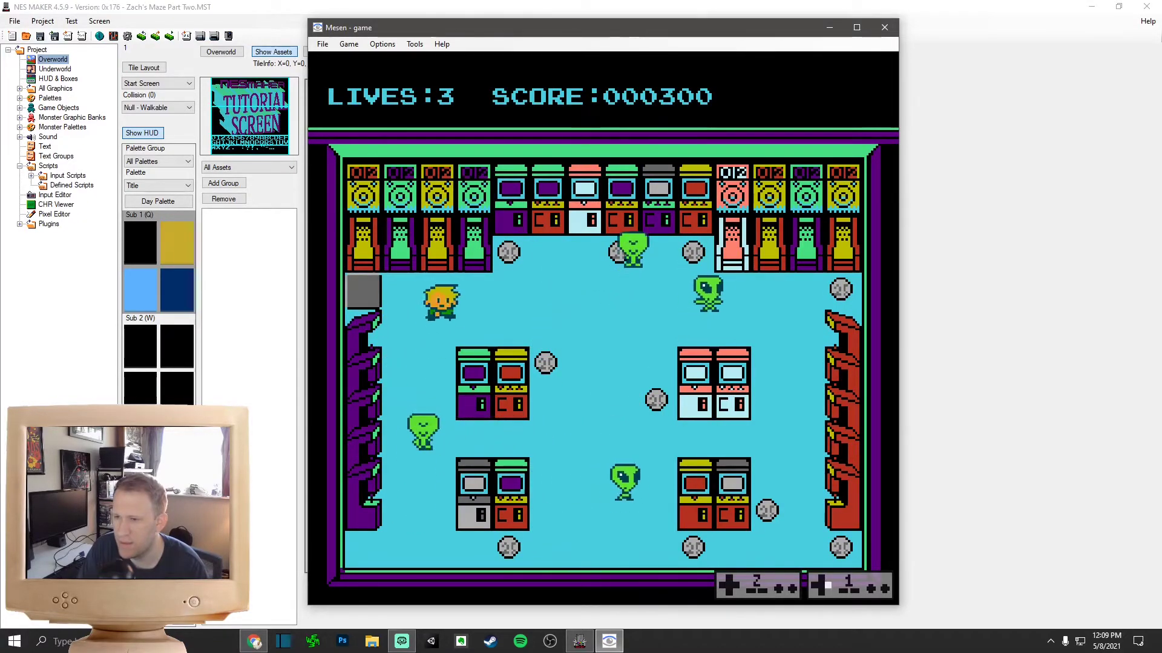
{"action": "key", "text": "Right"}
{"action": "key", "text": "Up"}
{"action": "key", "text": "Right"}
{"action": "key", "text": "Down"}
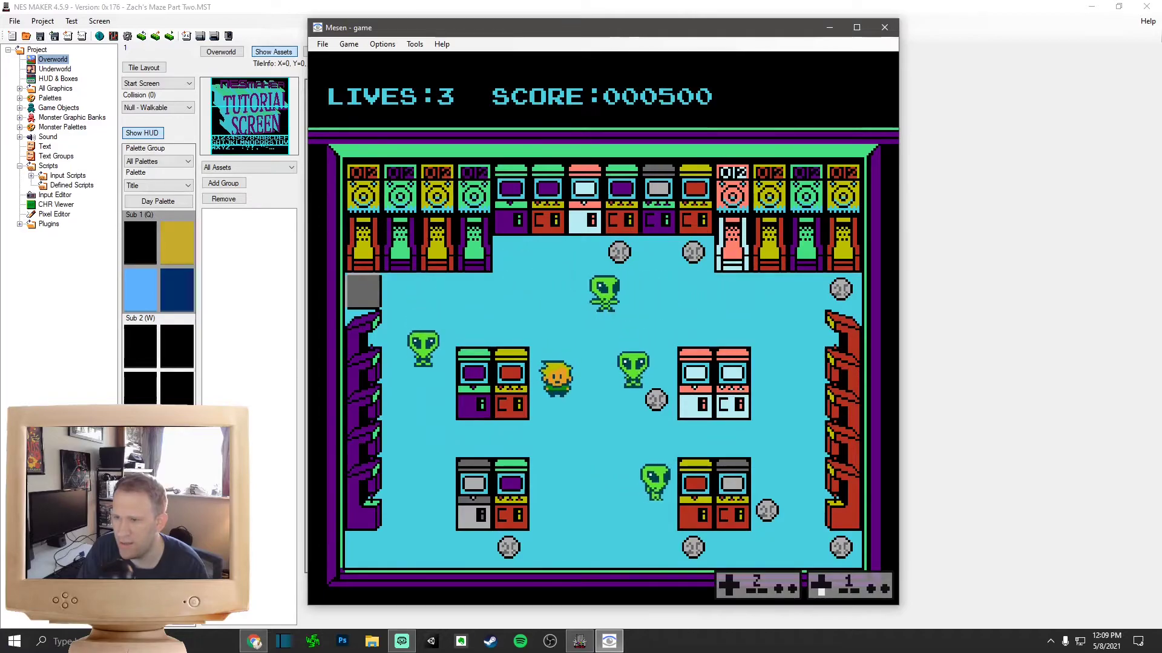
{"action": "key", "text": "Down"}
{"action": "key", "text": "Right"}
{"action": "key", "text": "Down"}
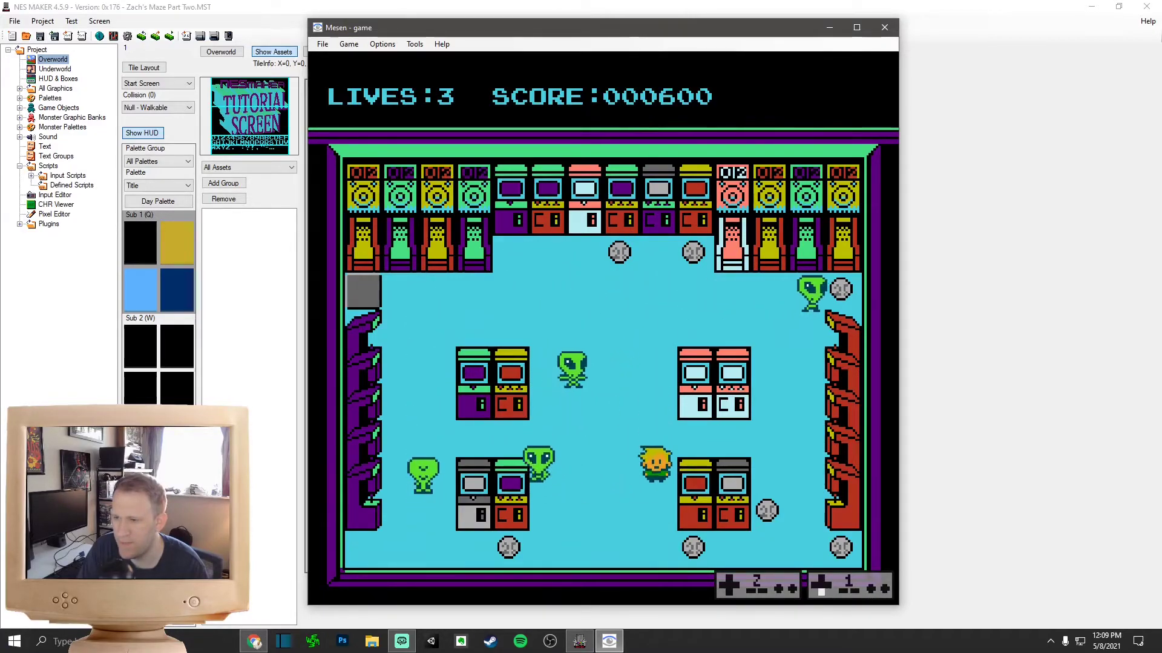
{"action": "key", "text": "Down"}
{"action": "key", "text": "Right"}
{"action": "key", "text": "Up"}
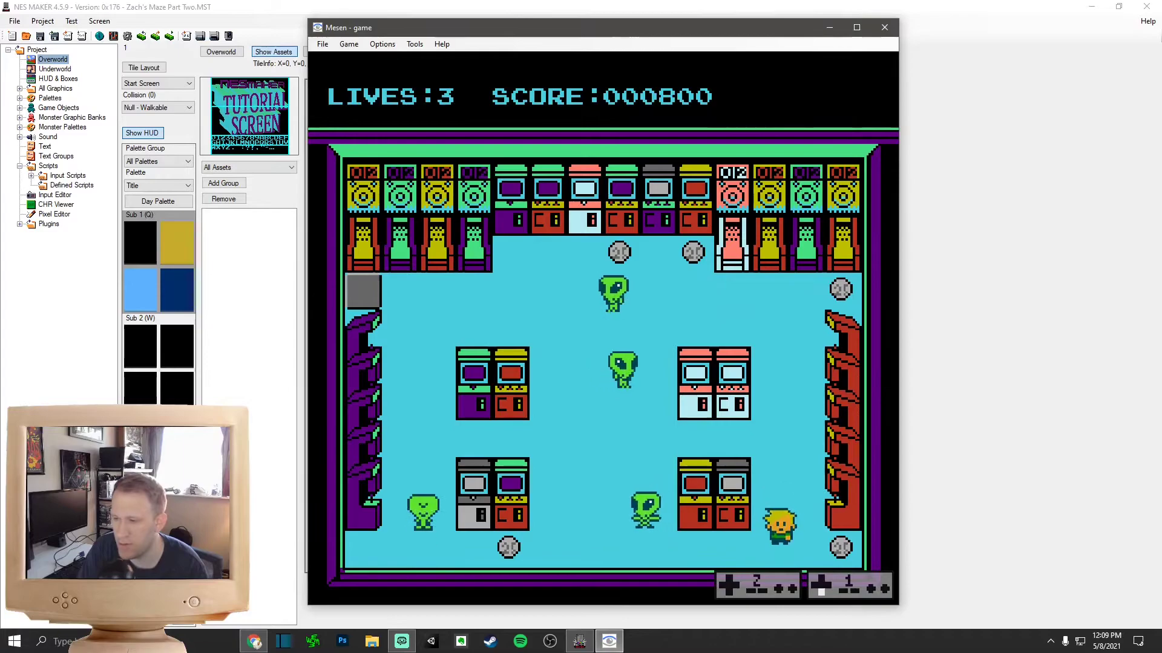
{"action": "key", "text": "Right"}
{"action": "key", "text": "Down"}
Step: Collect coins along the bottom row, up the right wall and across the upper corridor
{"action": "key", "text": "Left"}
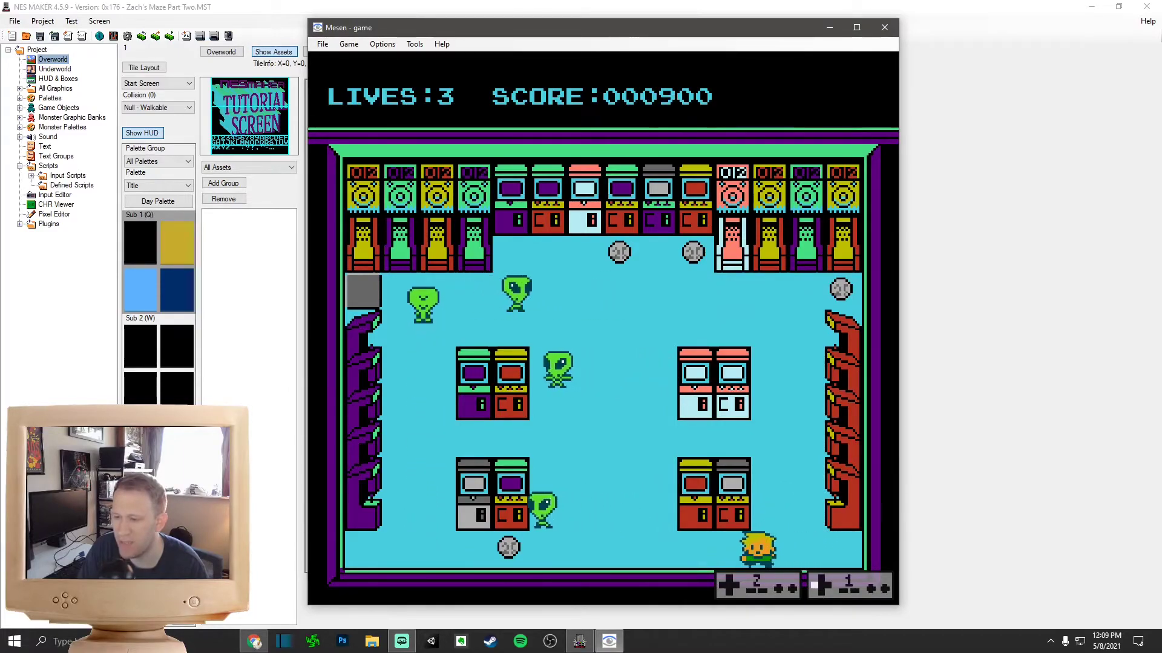
{"action": "key", "text": "Left"}
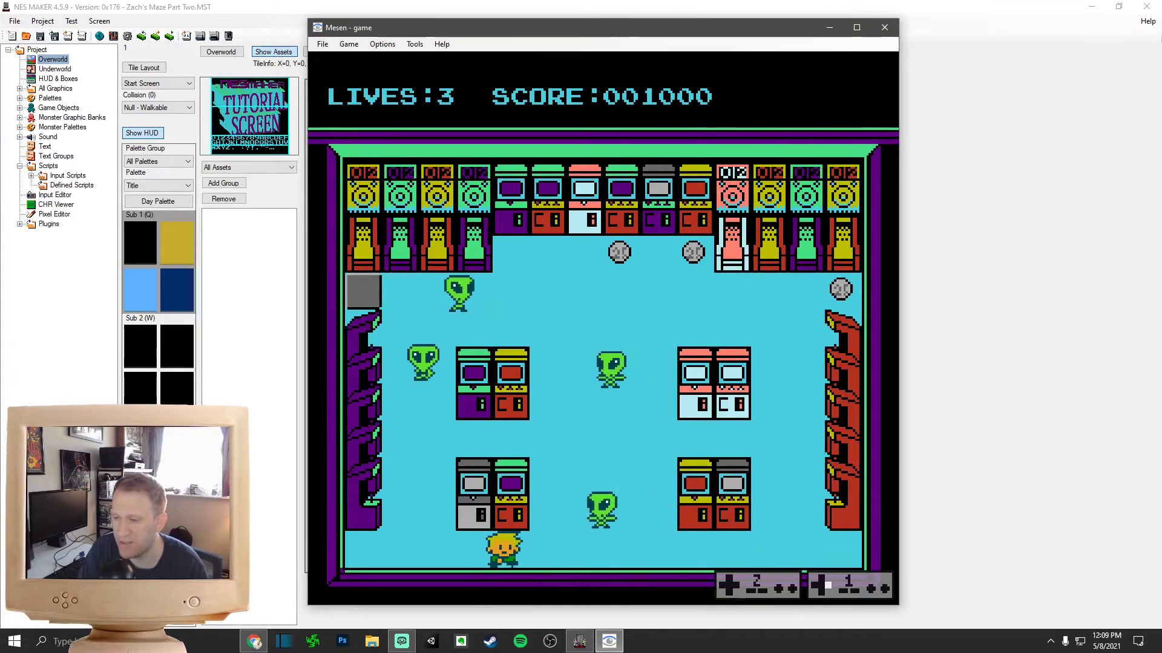
{"action": "key", "text": "Right"}
{"action": "key", "text": "Up"}
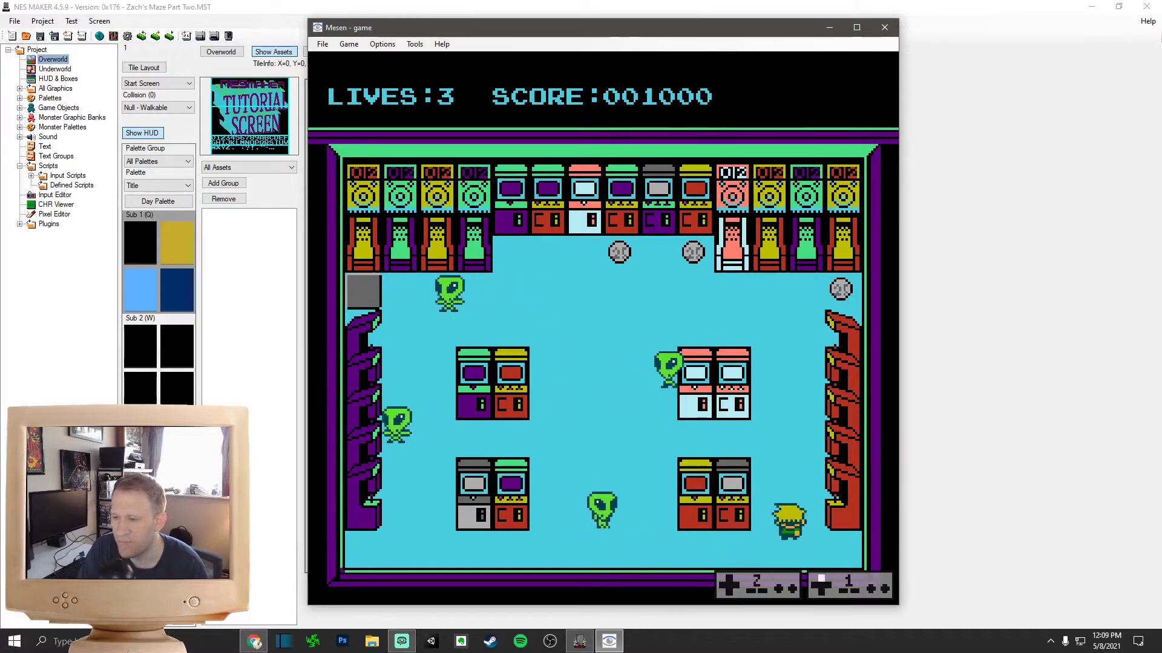
{"action": "key", "text": "Up"}
{"action": "key", "text": "Right"}
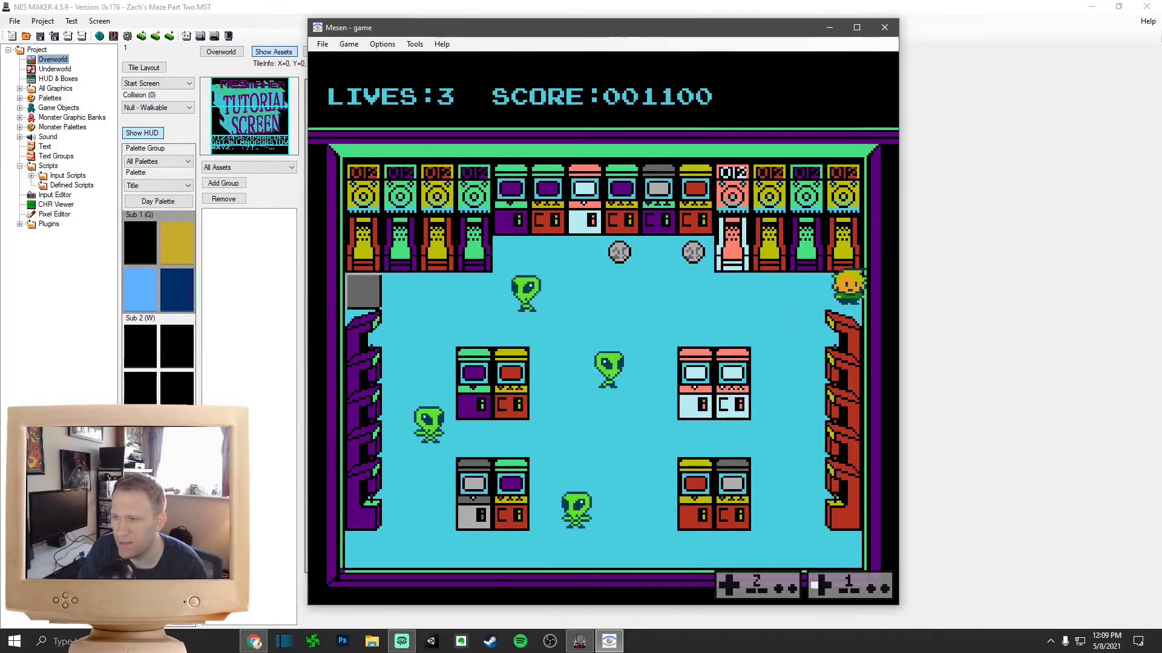
{"action": "key", "text": "Left"}
{"action": "key", "text": "Up"}
{"action": "key", "text": "Left"}
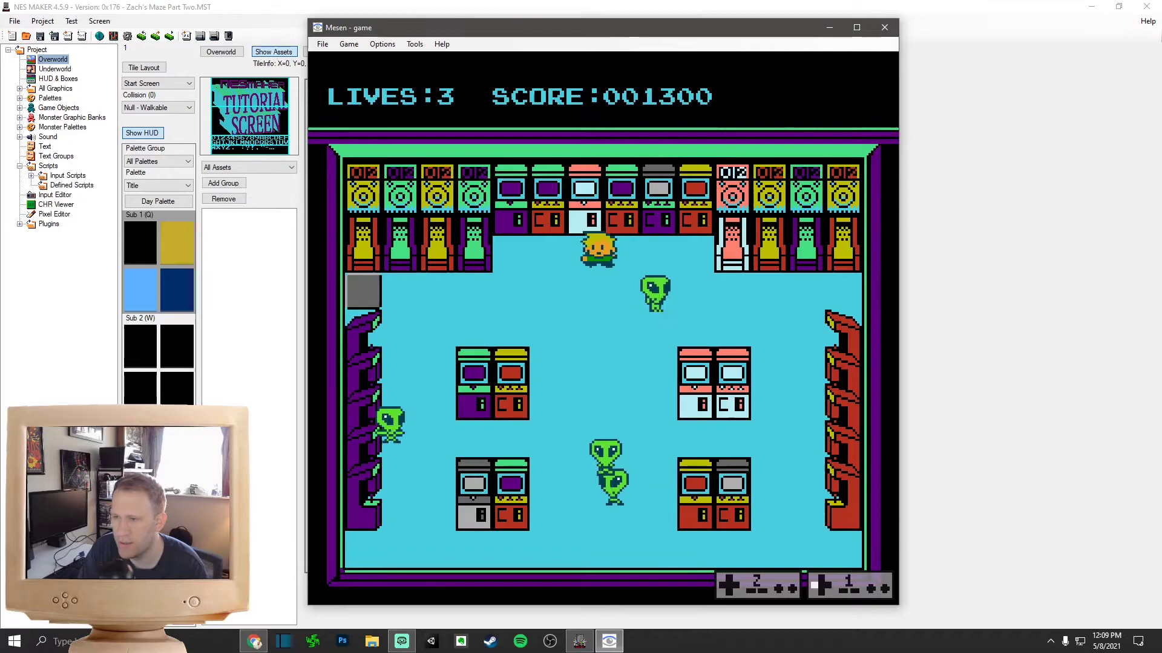
{"action": "key", "text": "Left"}
{"action": "key", "text": "Down"}
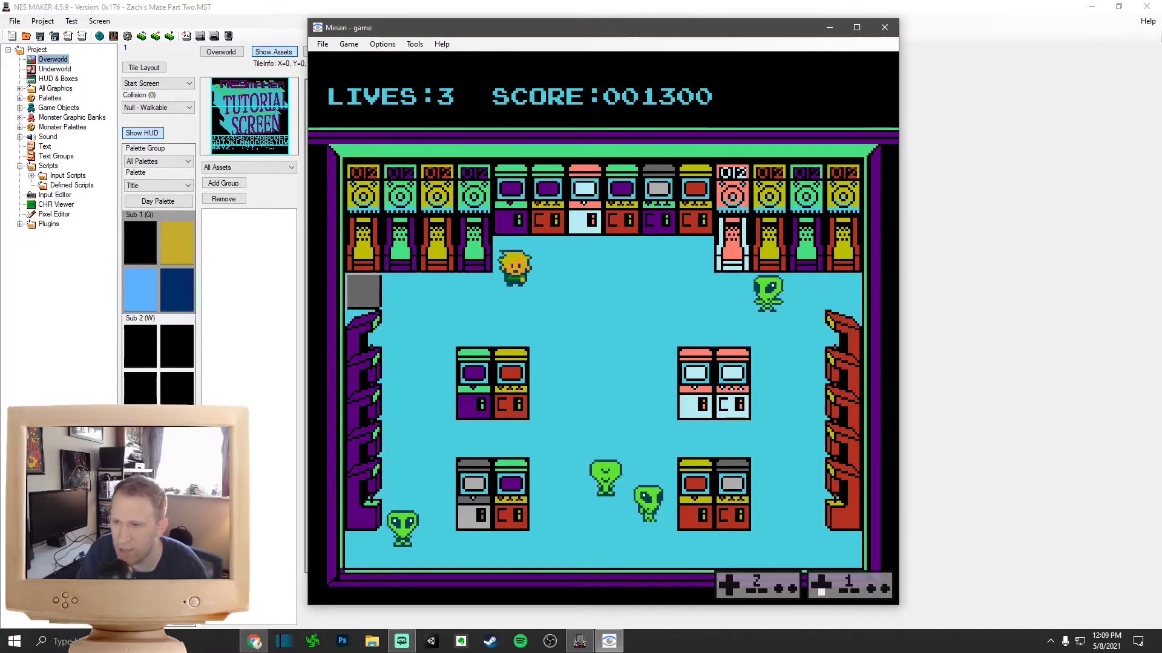
{"action": "key", "text": "Right"}
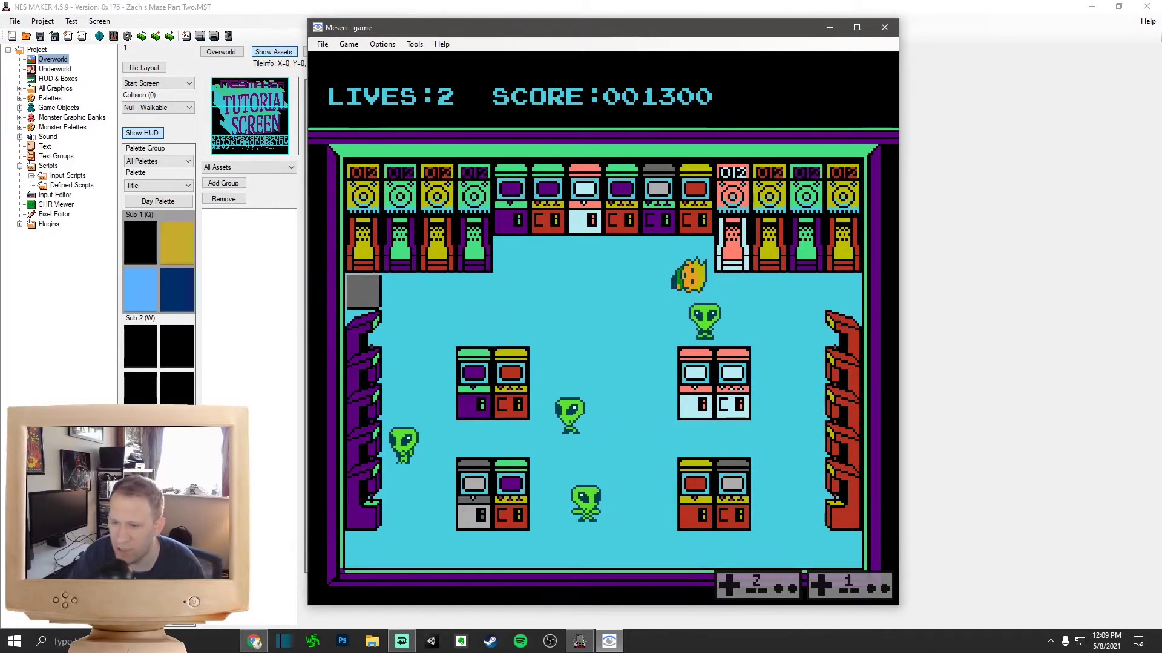
Step: Guide the respawned player through the top alcove and down to the bottom coins, reaching 2500 points
{"action": "key", "text": "Left"}
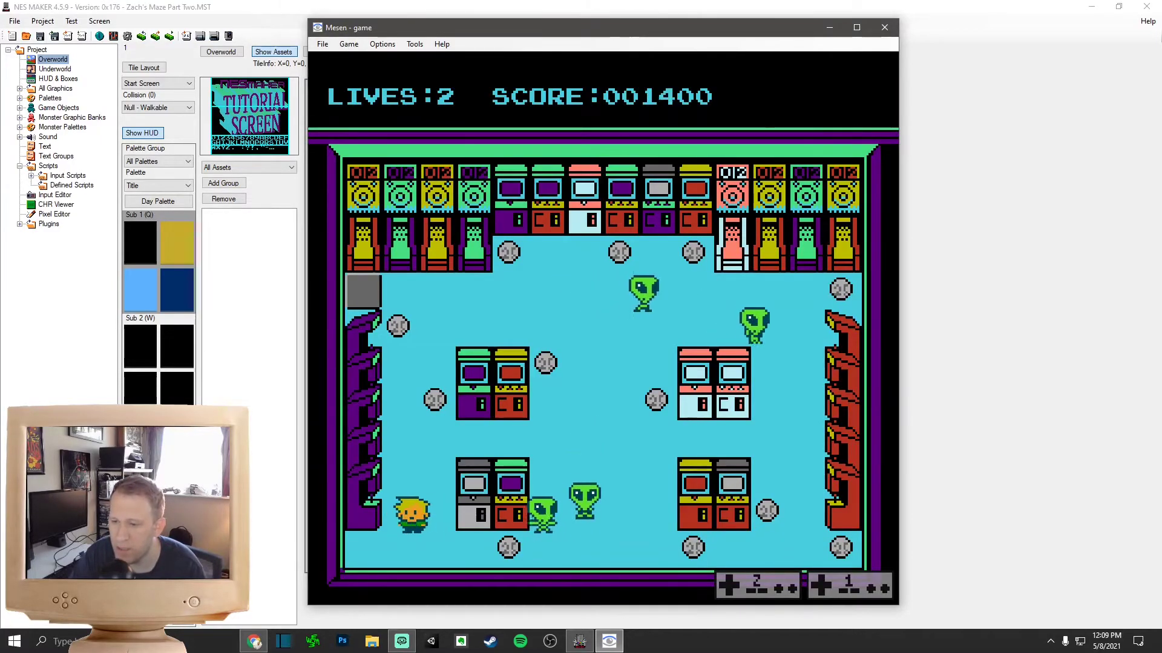
{"action": "key", "text": "Up"}
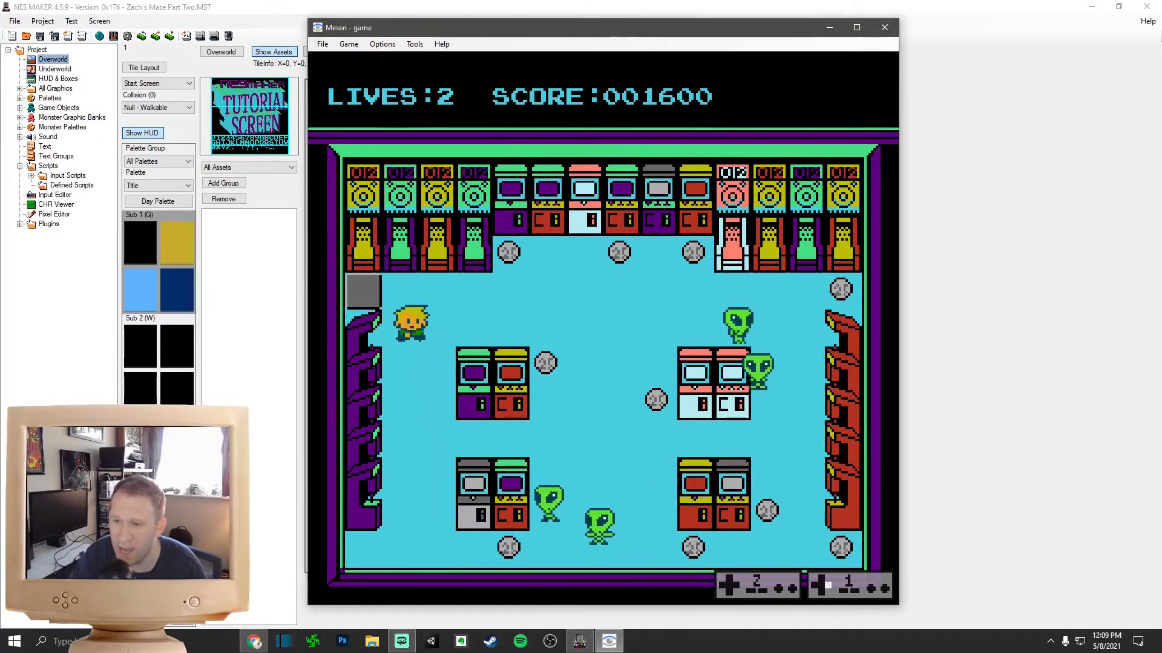
{"action": "key", "text": "Right"}
{"action": "key", "text": "Up"}
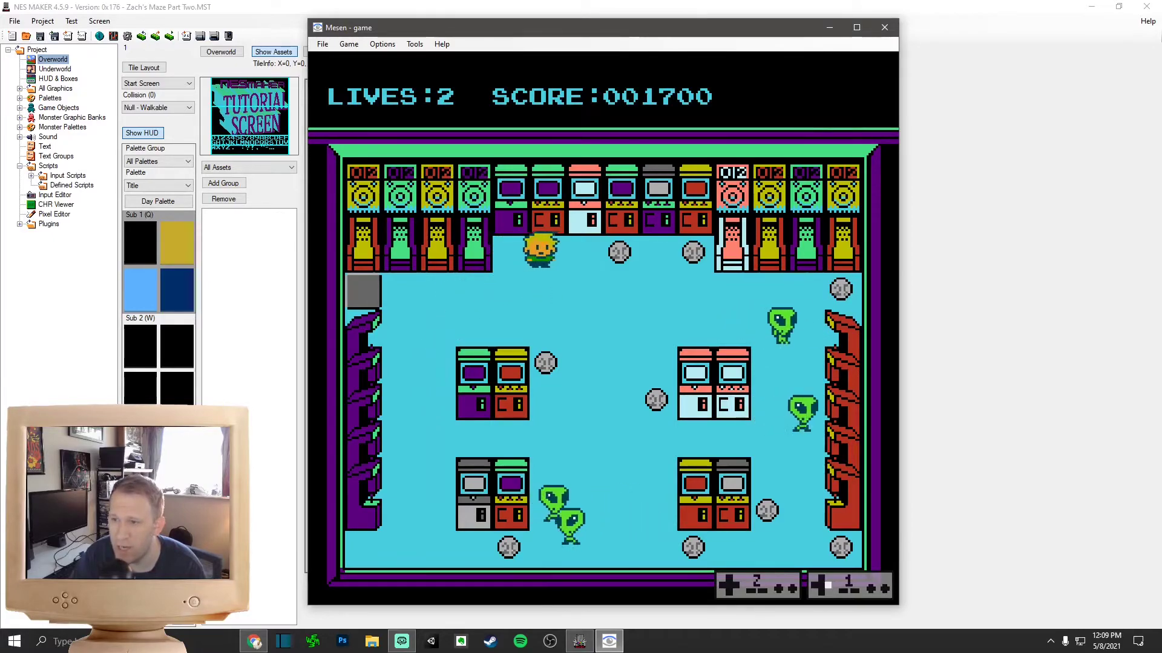
{"action": "key", "text": "Right"}
{"action": "key", "text": "Down"}
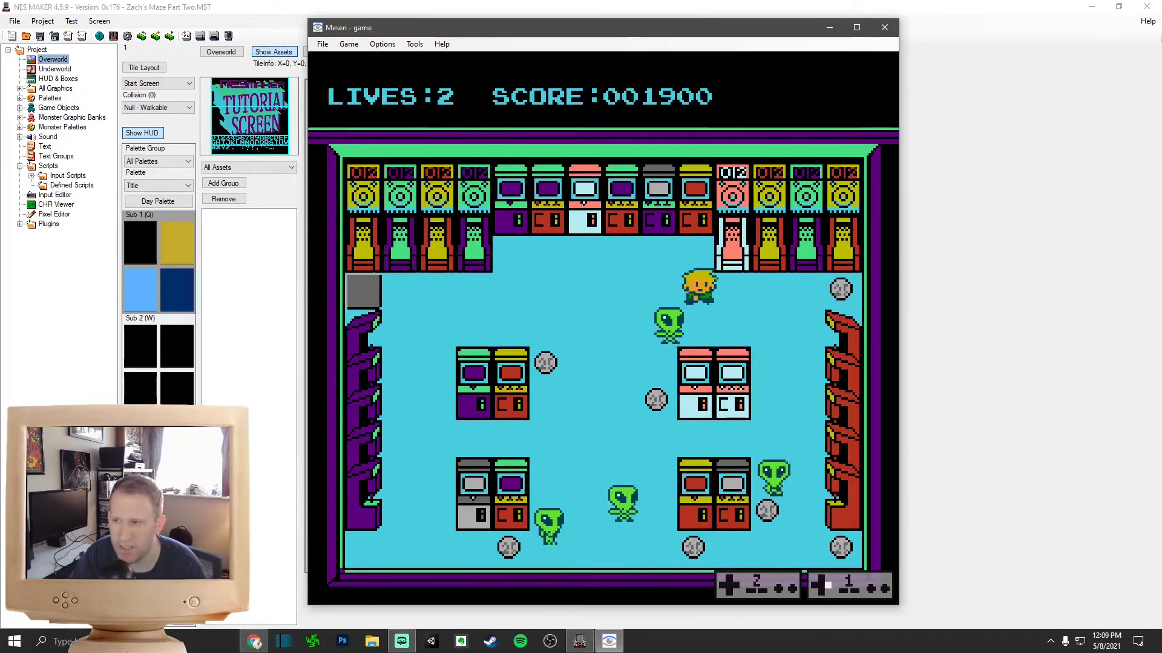
{"action": "key", "text": "Right"}
{"action": "key", "text": "Left"}
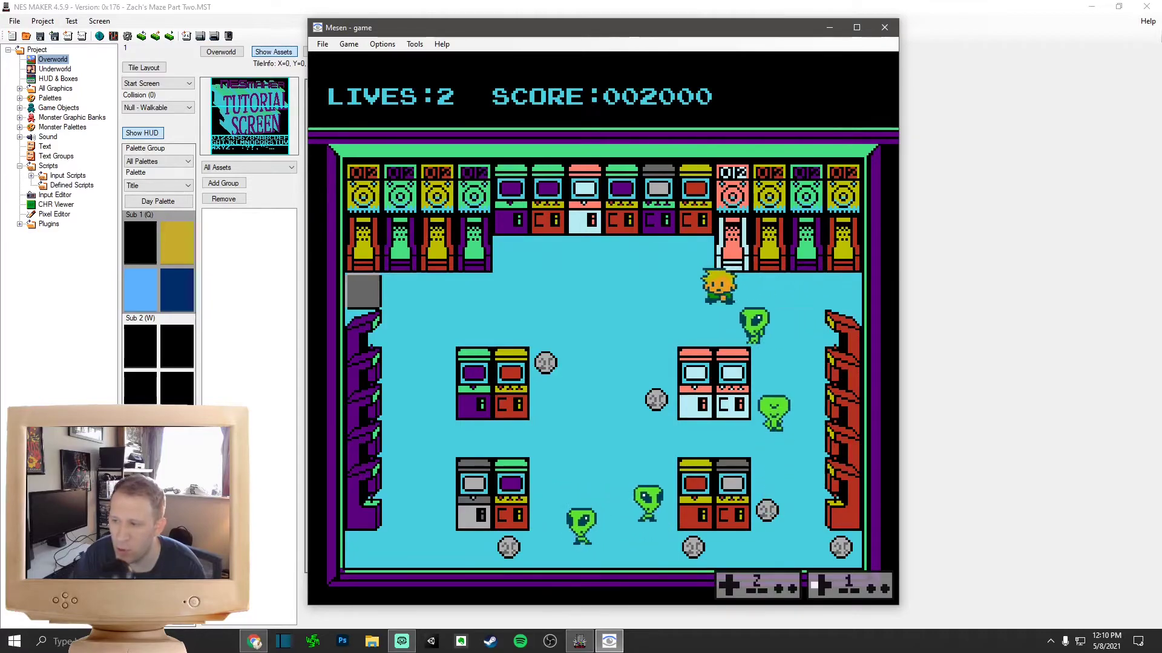
{"action": "key", "text": "Down"}
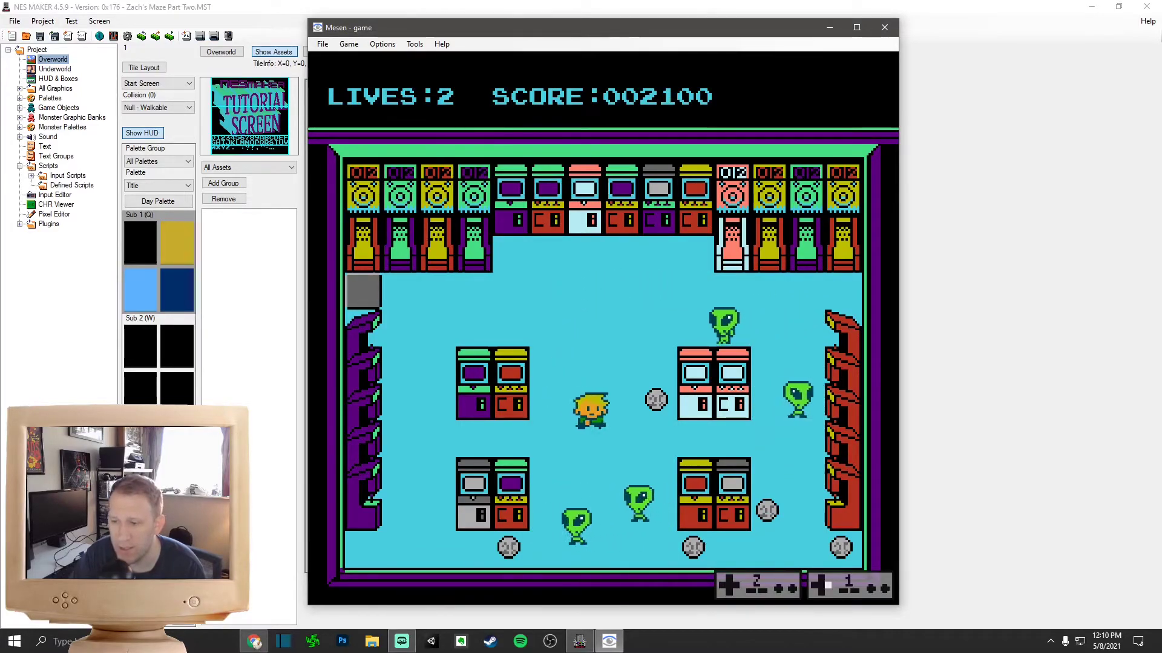
{"action": "key", "text": "Right"}
{"action": "key", "text": "Left"}
{"action": "key", "text": "Down"}
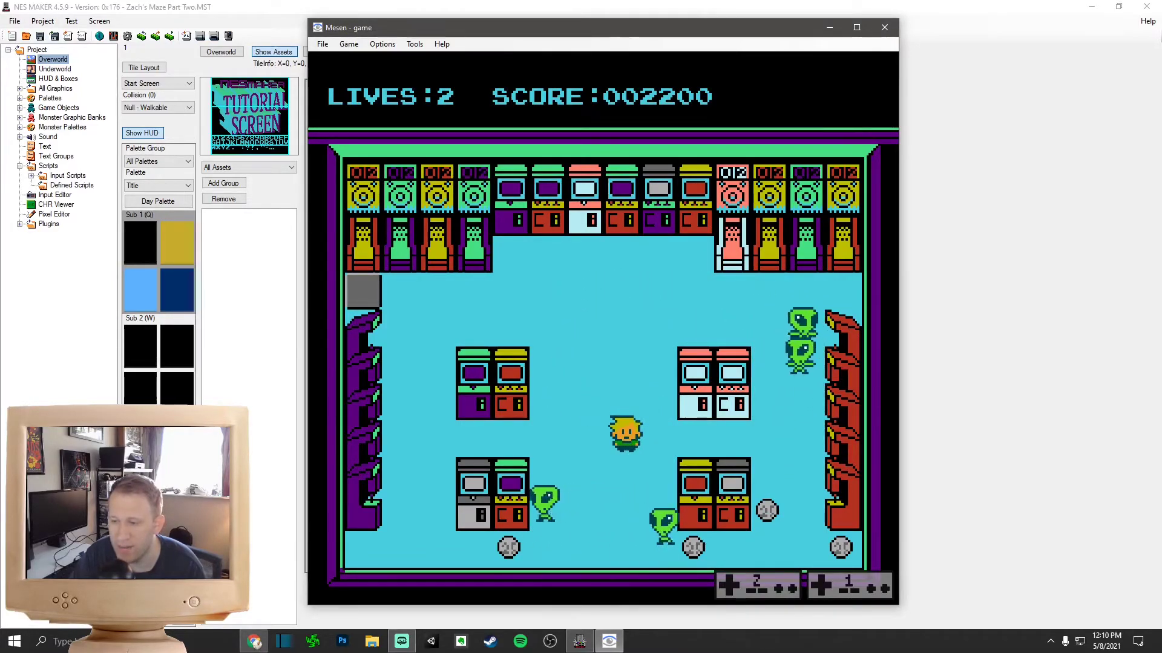
{"action": "key", "text": "Right"}
{"action": "key", "text": "Down"}
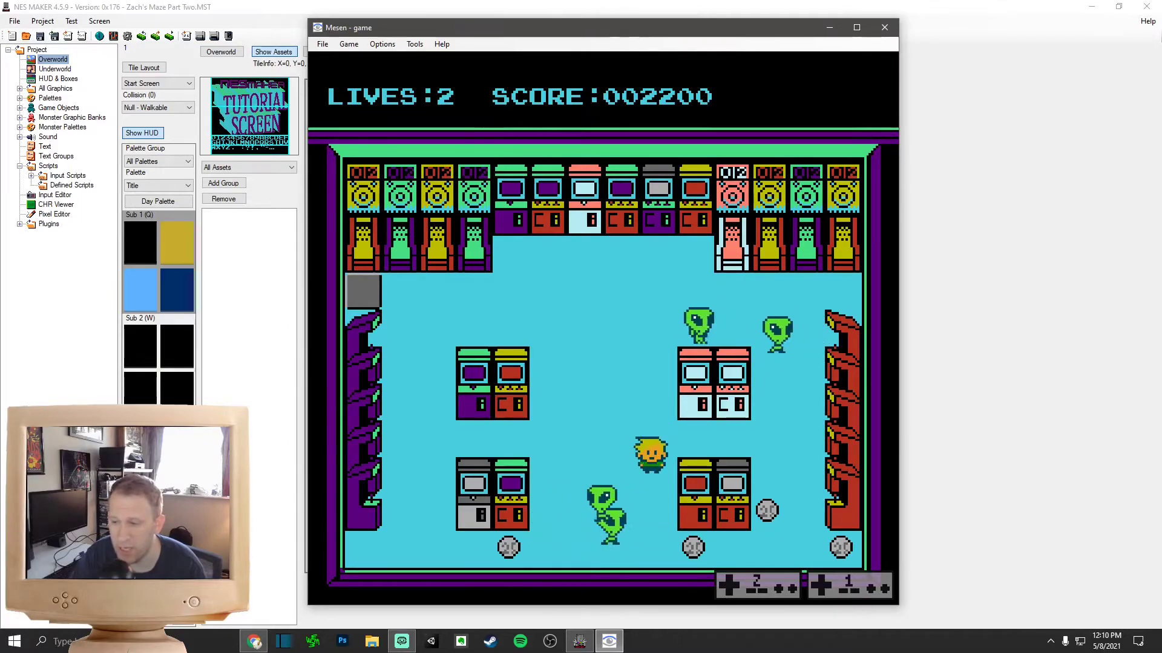
{"action": "key", "text": "Left"}
{"action": "key", "text": "Down"}
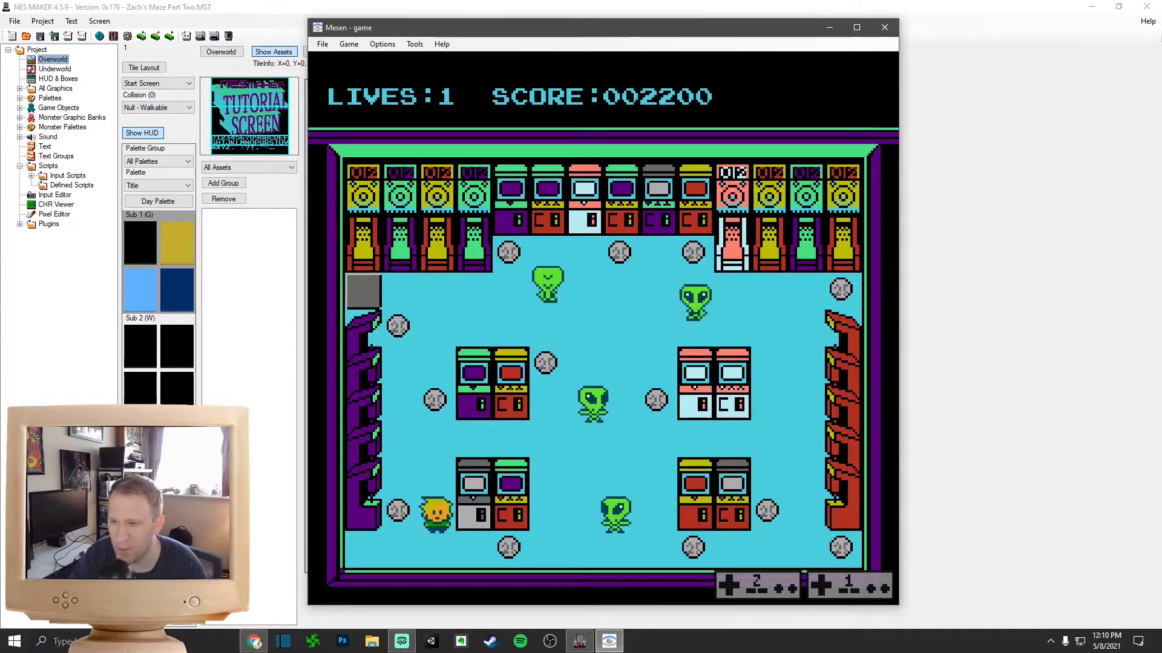
{"action": "key", "text": "Left"}
{"action": "key", "text": "Up"}
{"action": "key", "text": "Right"}
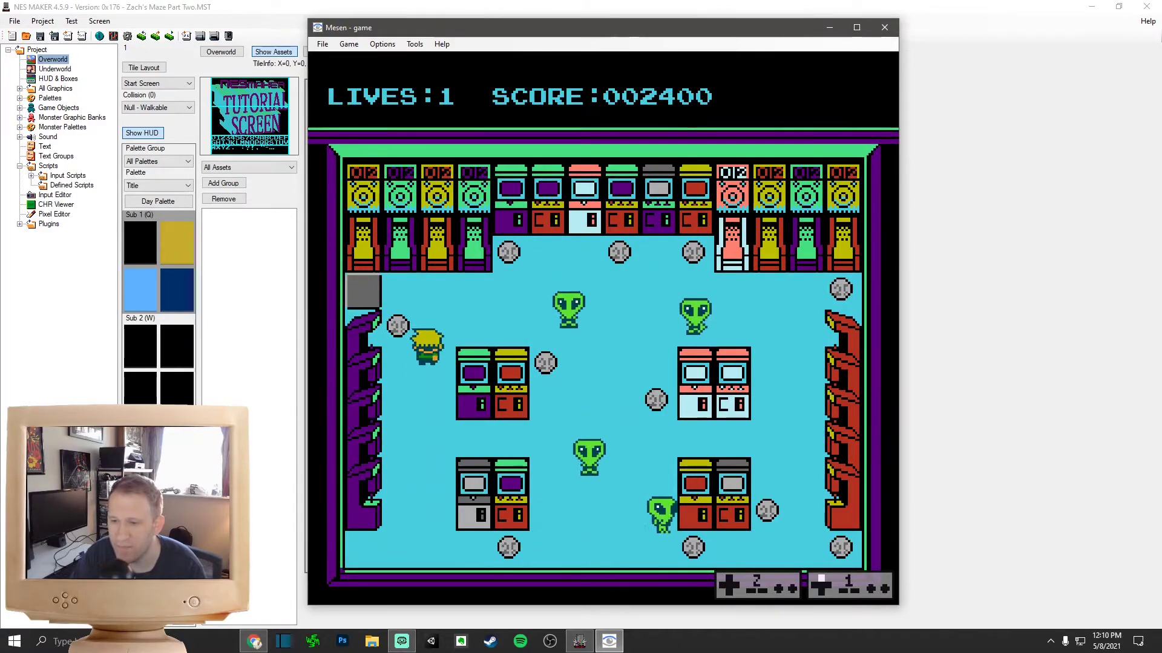
{"action": "key", "text": "Up"}
{"action": "key", "text": "Left"}
{"action": "key", "text": "Right"}
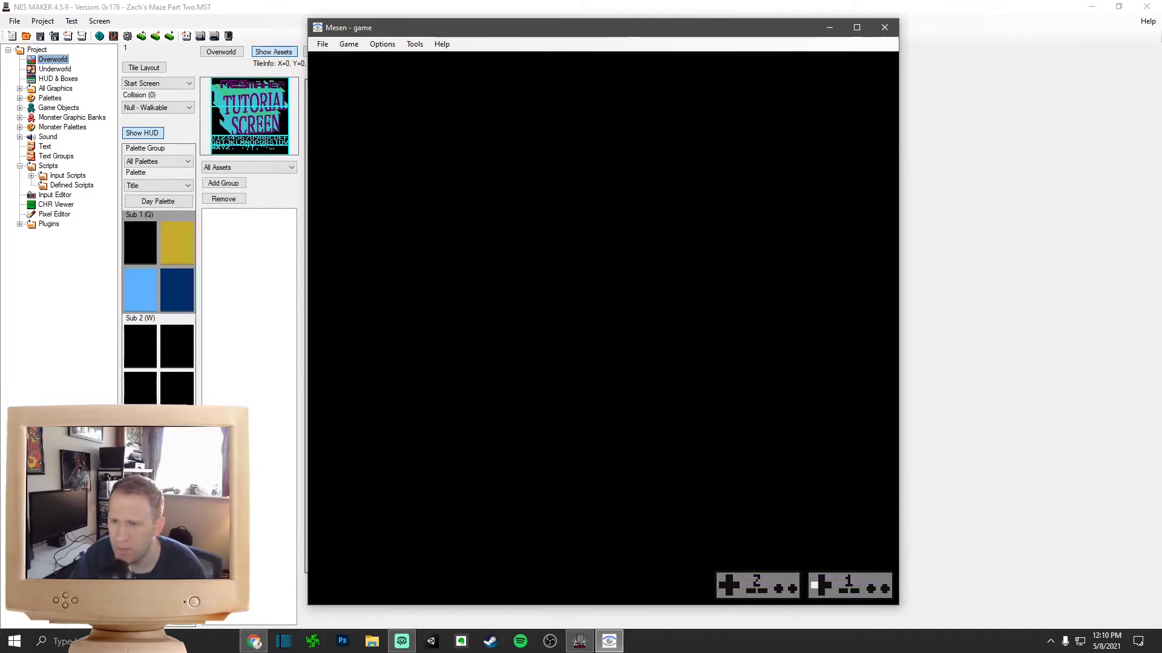
Step: Steer the respawned player up the left side and down the right, collecting coins to 3000 points
{"action": "key", "text": "Right"}
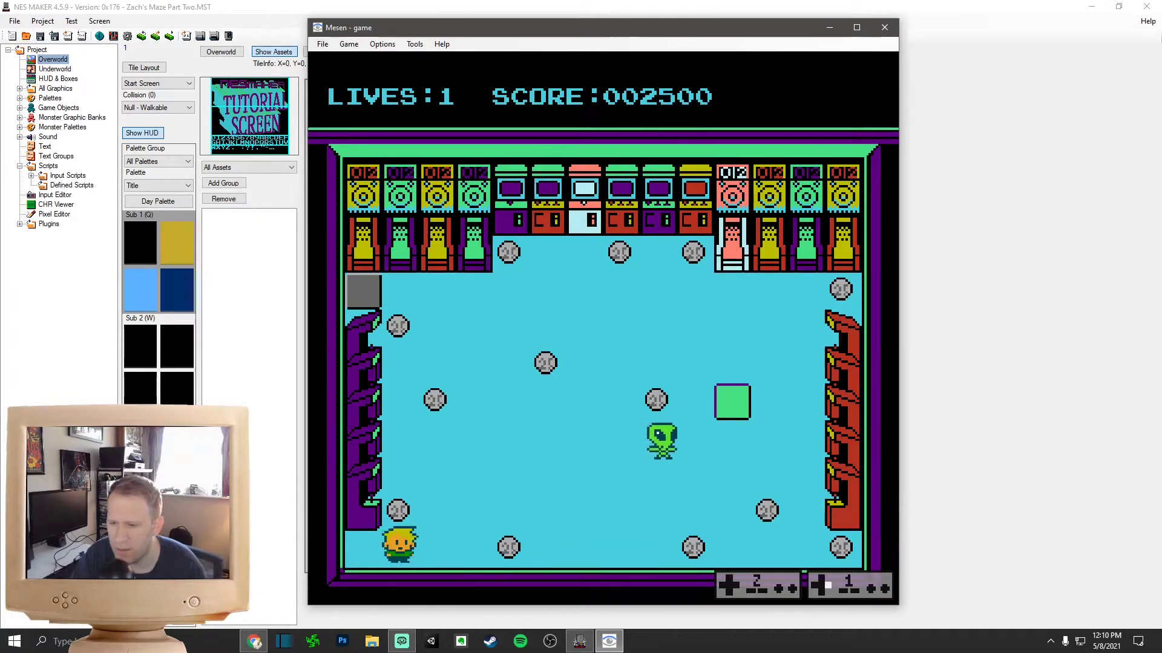
{"action": "key", "text": "Up"}
{"action": "key", "text": "Right"}
{"action": "key", "text": "Left"}
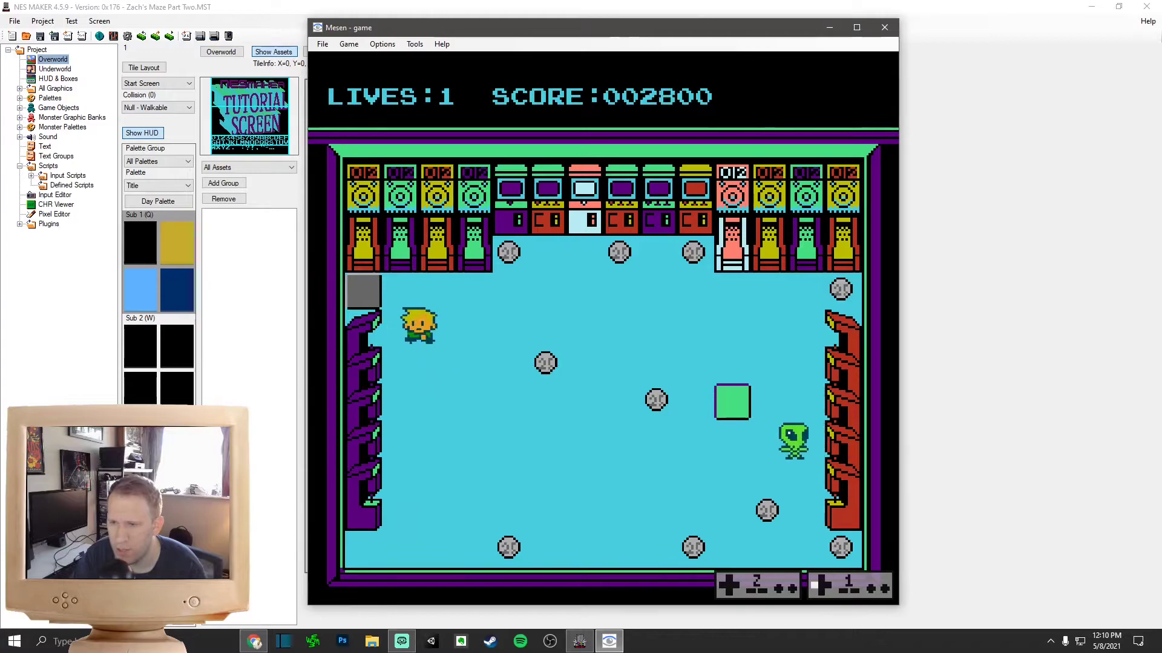
{"action": "key", "text": "Right"}
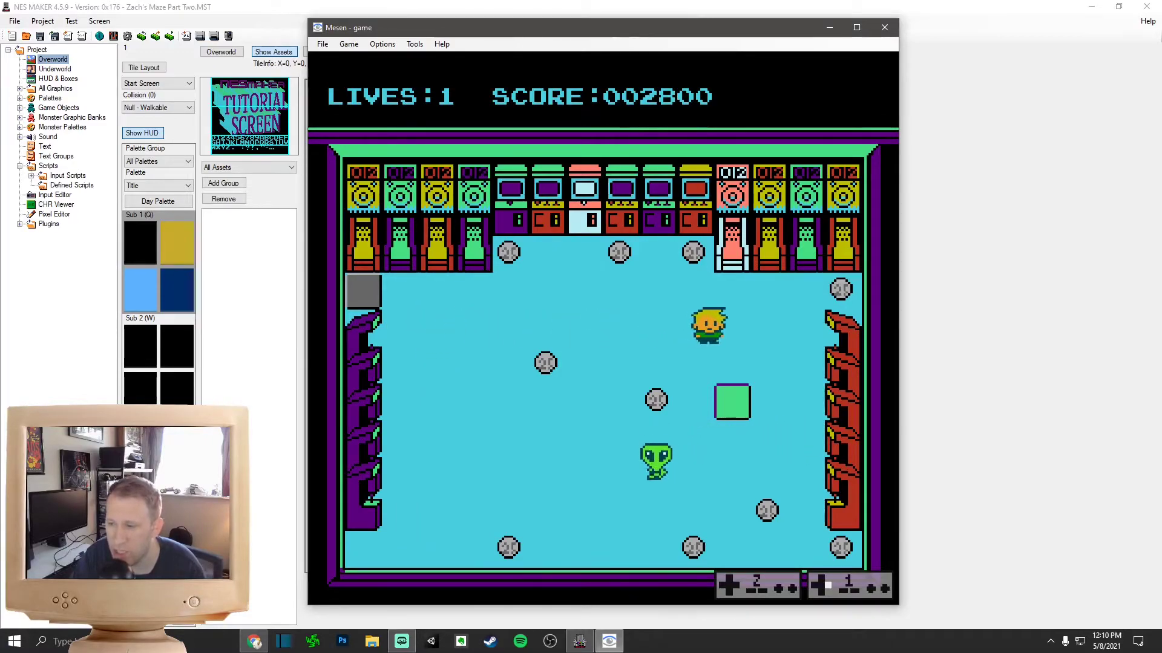
{"action": "key", "text": "Right"}
{"action": "key", "text": "Down"}
{"action": "key", "text": "Left"}
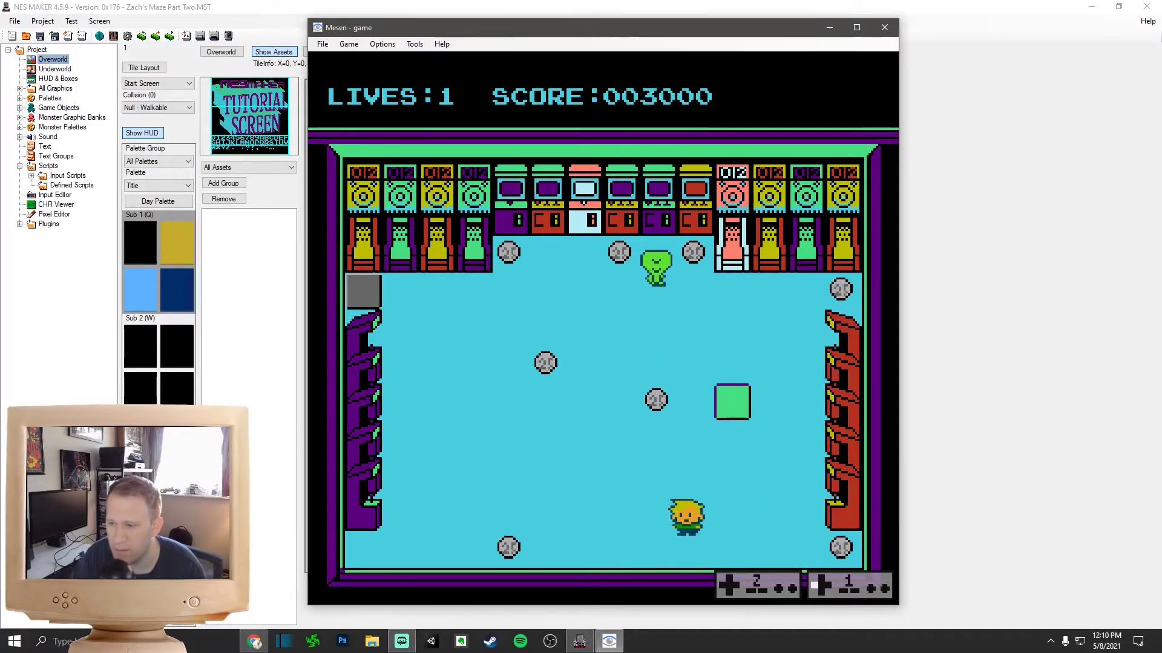
{"action": "key", "text": "Up"}
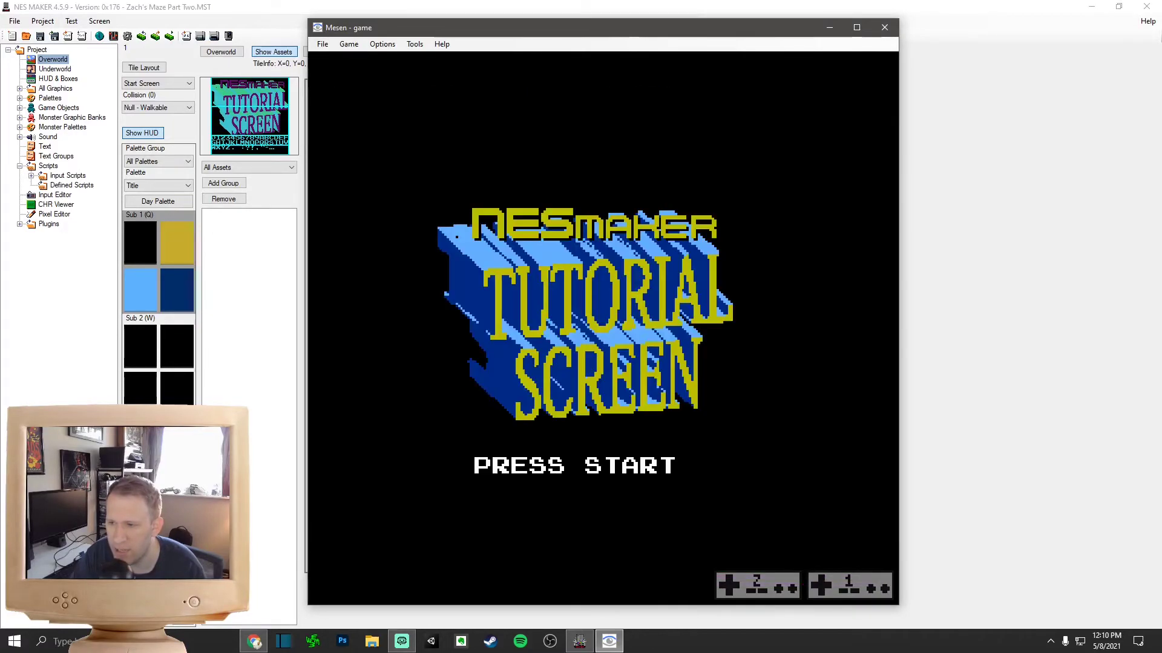
Step: Start a new game and collect coins up the left side, along the bottom and middle row
{"action": "key", "text": "Return"}
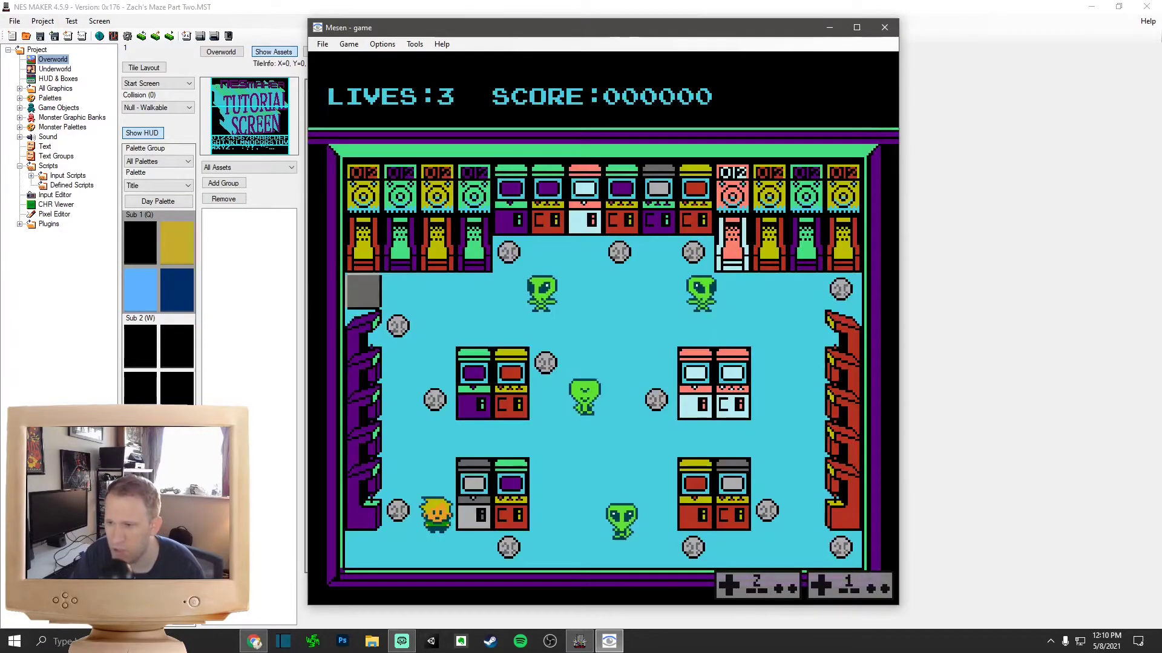
{"action": "key", "text": "Left"}
{"action": "key", "text": "Up"}
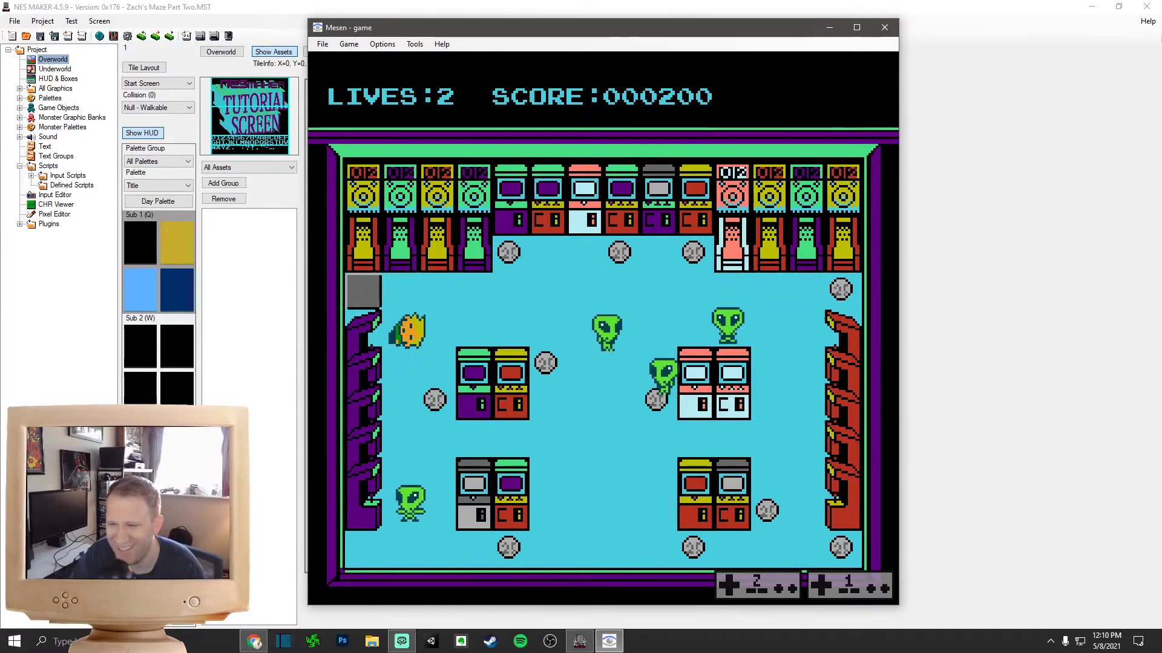
{"action": "key", "text": "Up"}
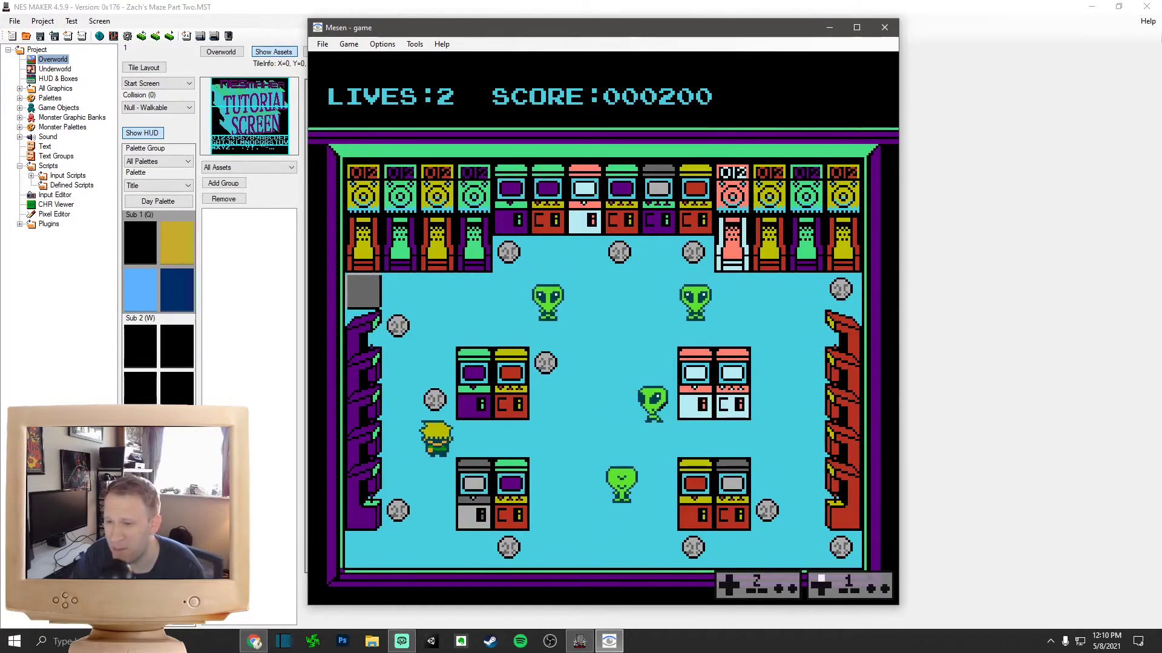
{"action": "key", "text": "Left"}
{"action": "key", "text": "Left"}
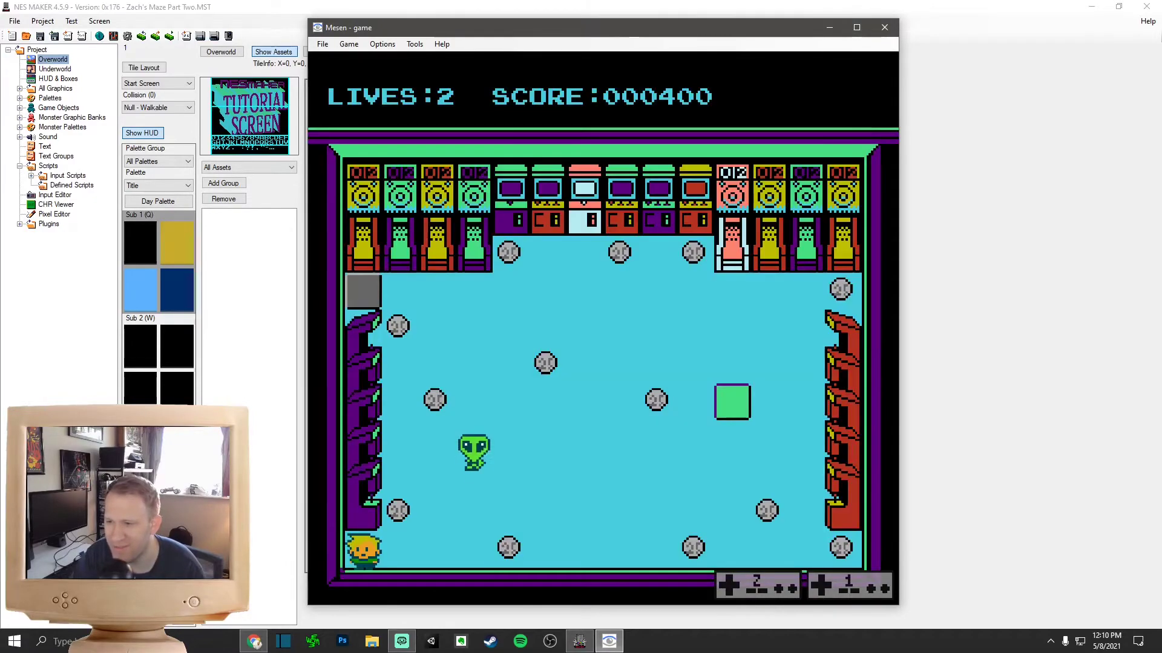
{"action": "key", "text": "Right"}
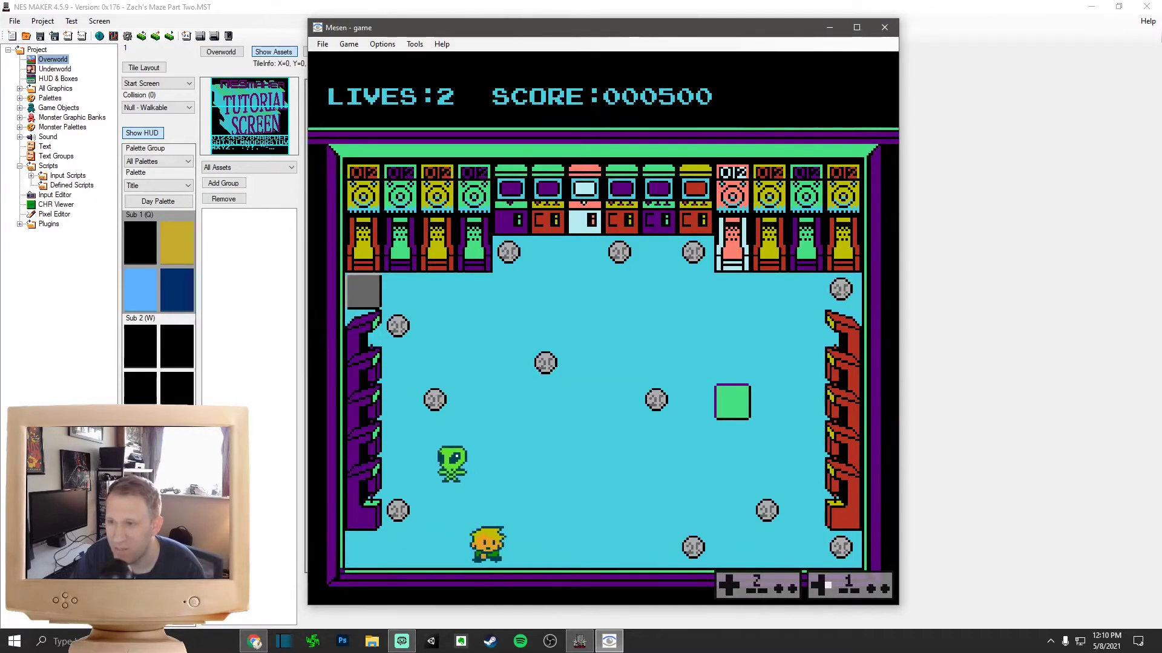
{"action": "key", "text": "Right"}
{"action": "key", "text": "Up"}
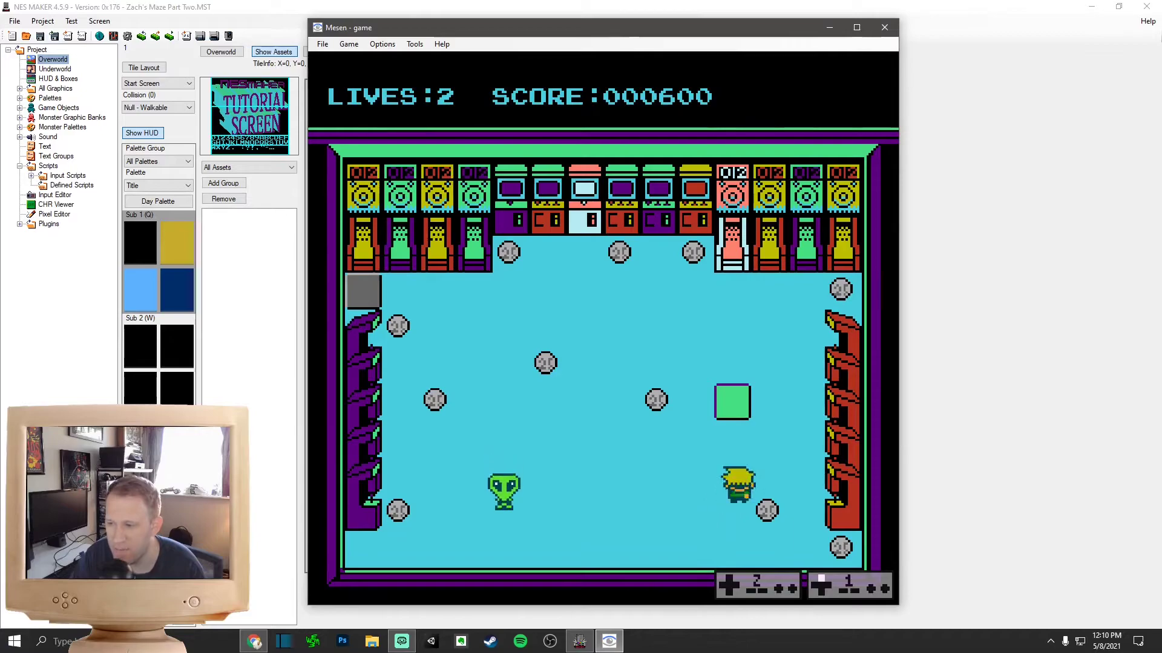
{"action": "key", "text": "Left"}
{"action": "key", "text": "Down"}
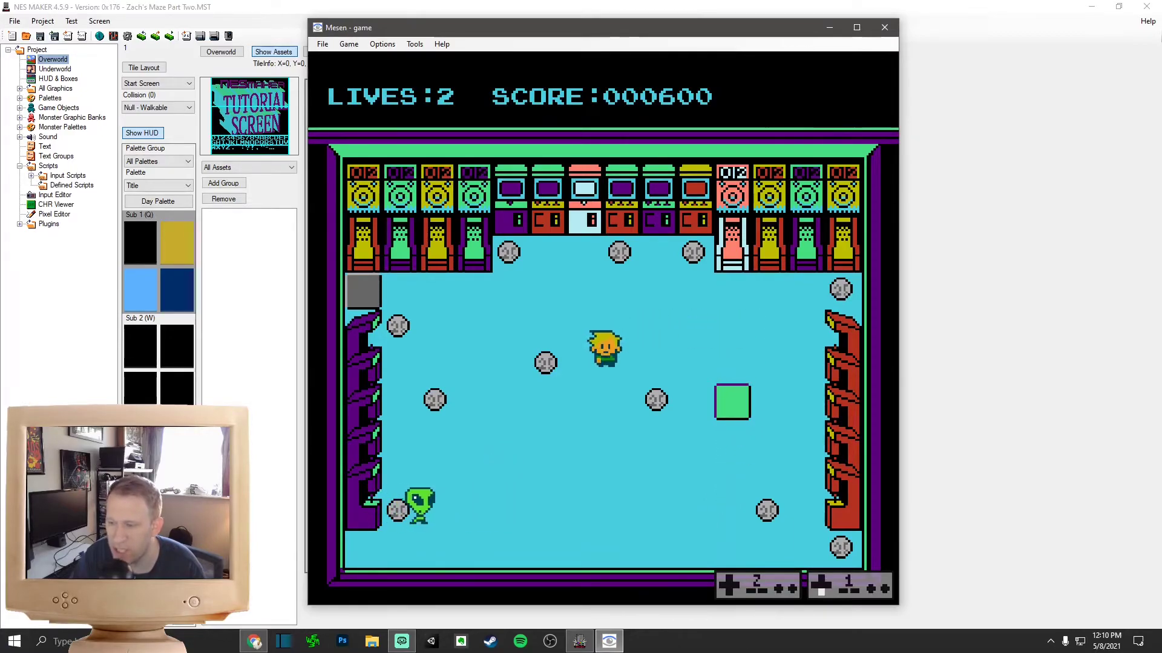
{"action": "key", "text": "Left"}
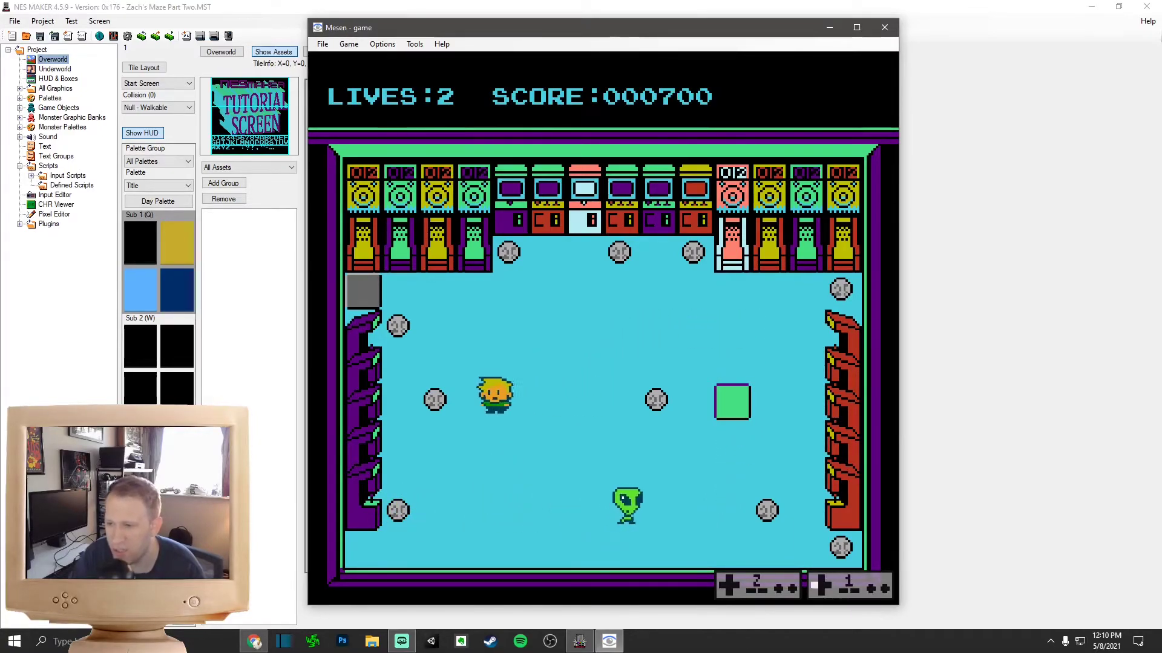
{"action": "key", "text": "Right"}
{"action": "key", "text": "Right"}
{"action": "key", "text": "Down"}
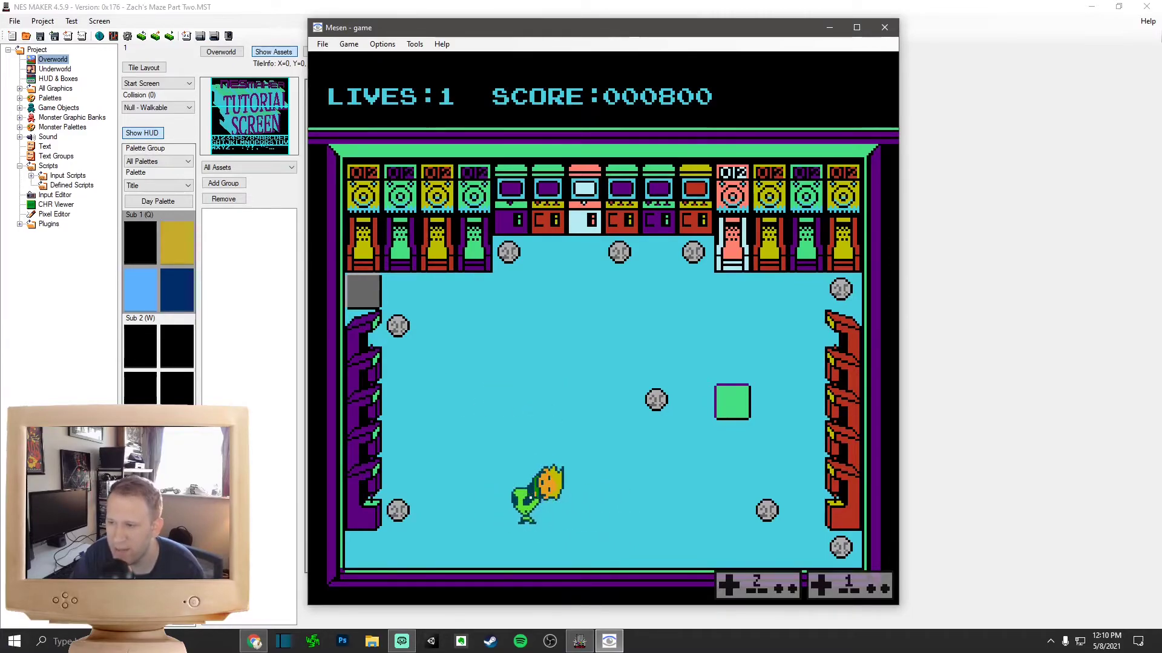
Step: Move the respawned player along the top coins toward the grey block to reach the ZACH RULES! screen
{"action": "key", "text": "Up"}
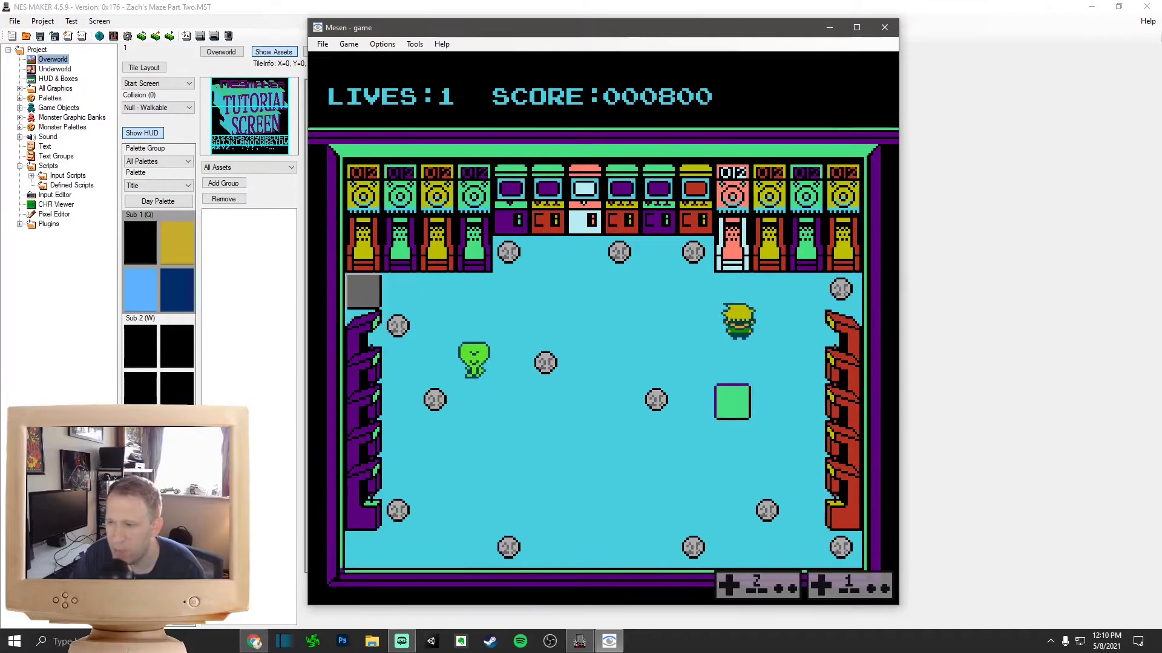
{"action": "key", "text": "Left"}
{"action": "key", "text": "Up"}
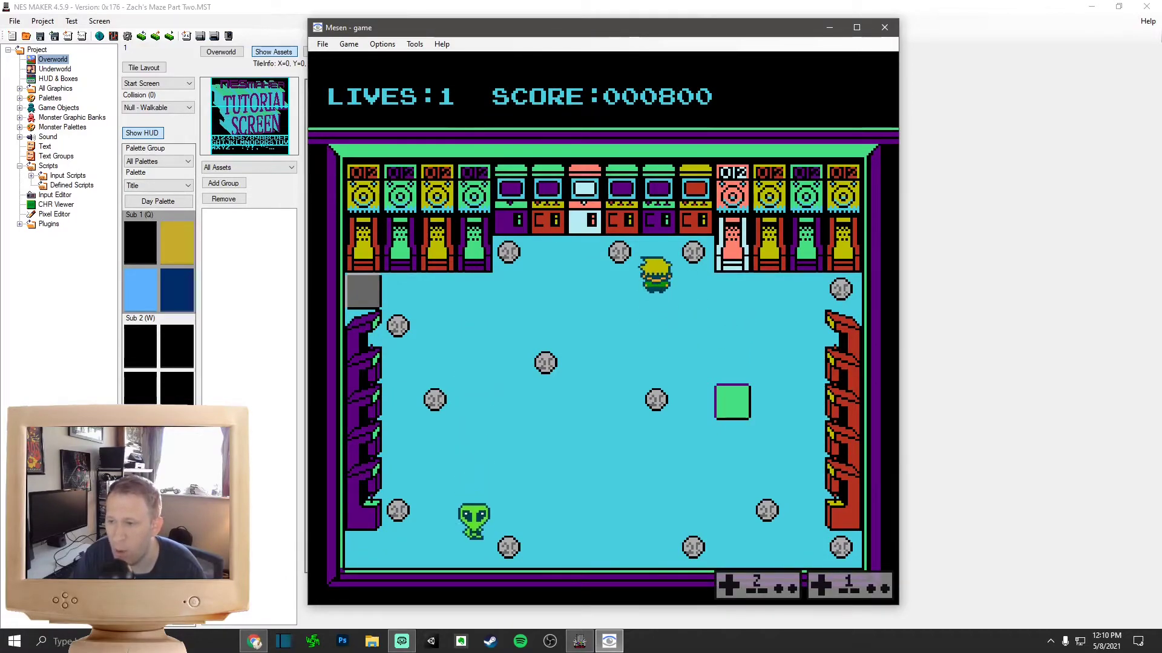
{"action": "key", "text": "Left"}
{"action": "key", "text": "Down"}
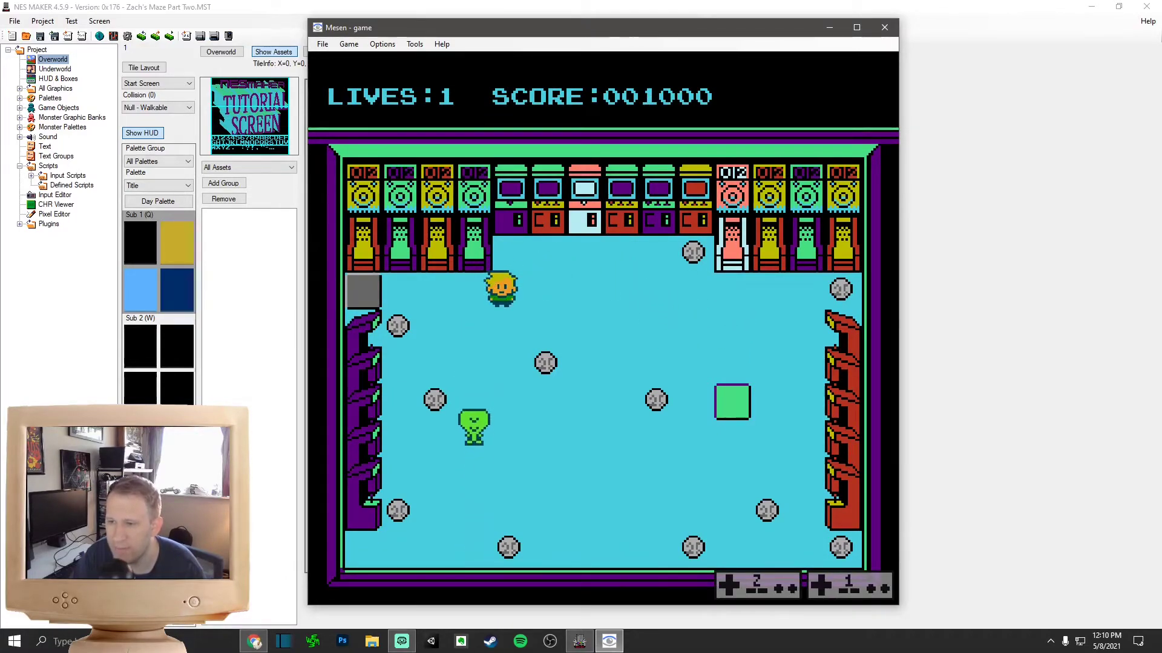
{"action": "key", "text": "Left"}
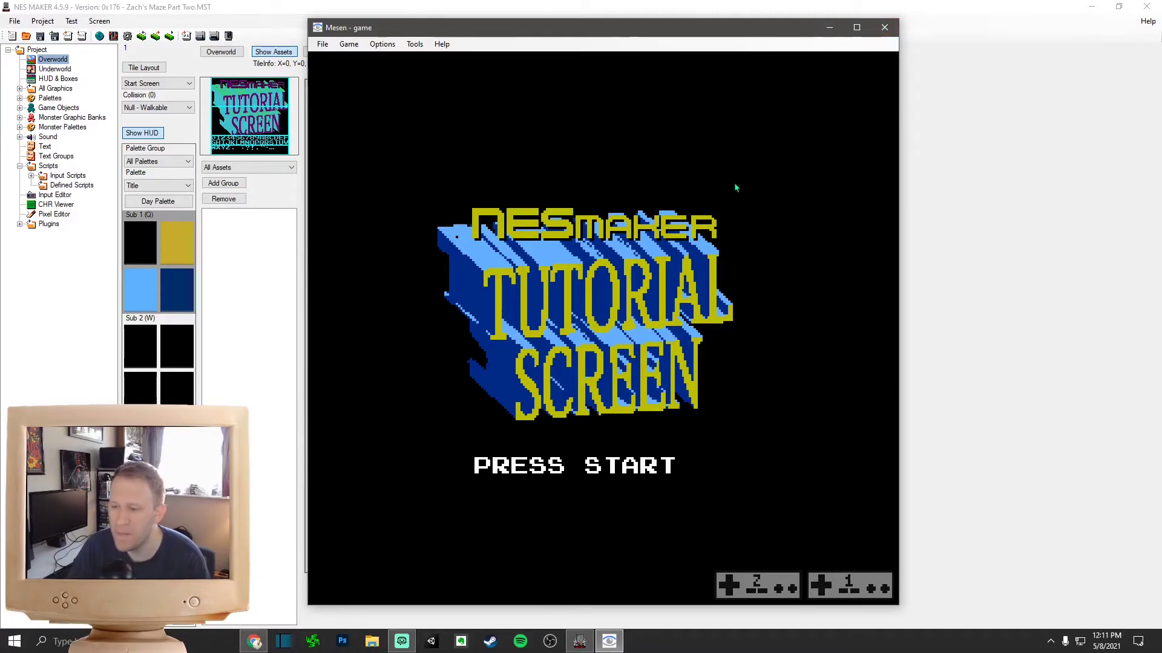
Step: Close the Mesen emulator window
{"action": "left_click", "coordinate": [883, 31]}
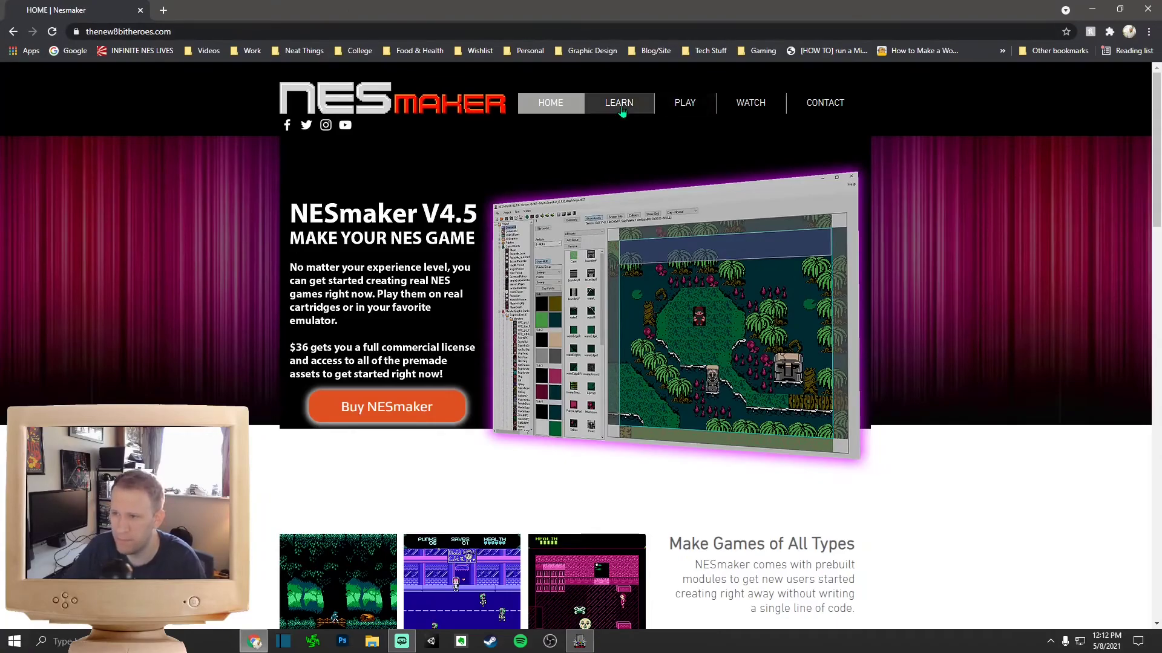
Step: Go to the Learn page and play the Maze Game BEGINNER video under Module Tutorials
{"action": "mouse_move", "coordinate": [684, 103]}
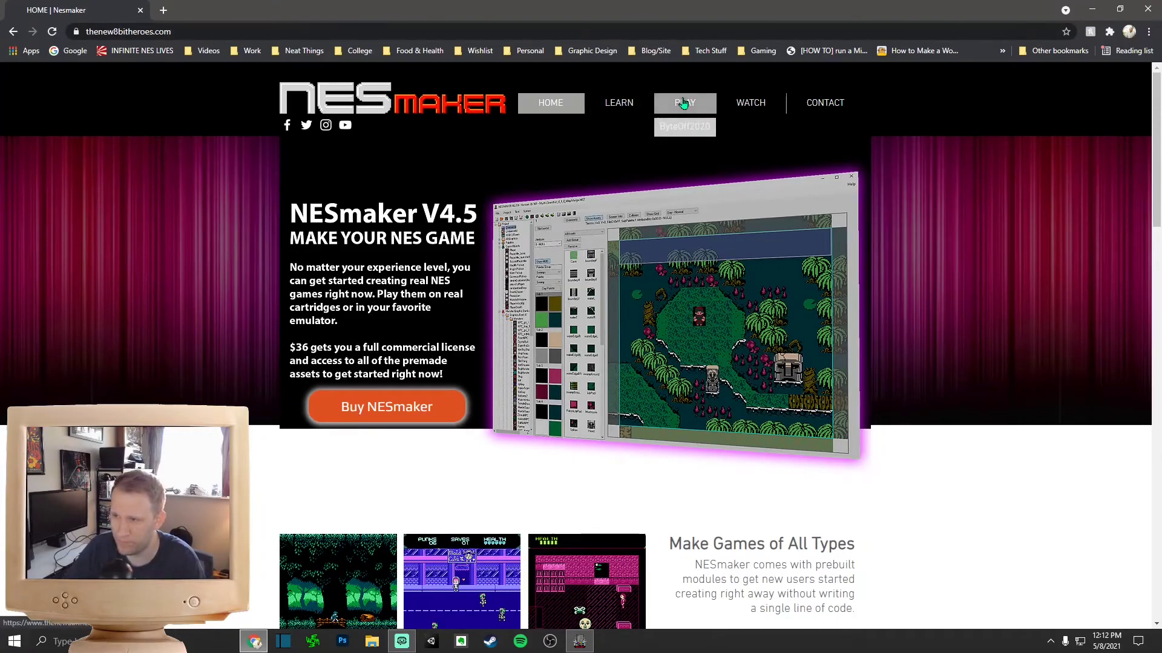
{"action": "left_click", "coordinate": [629, 102]}
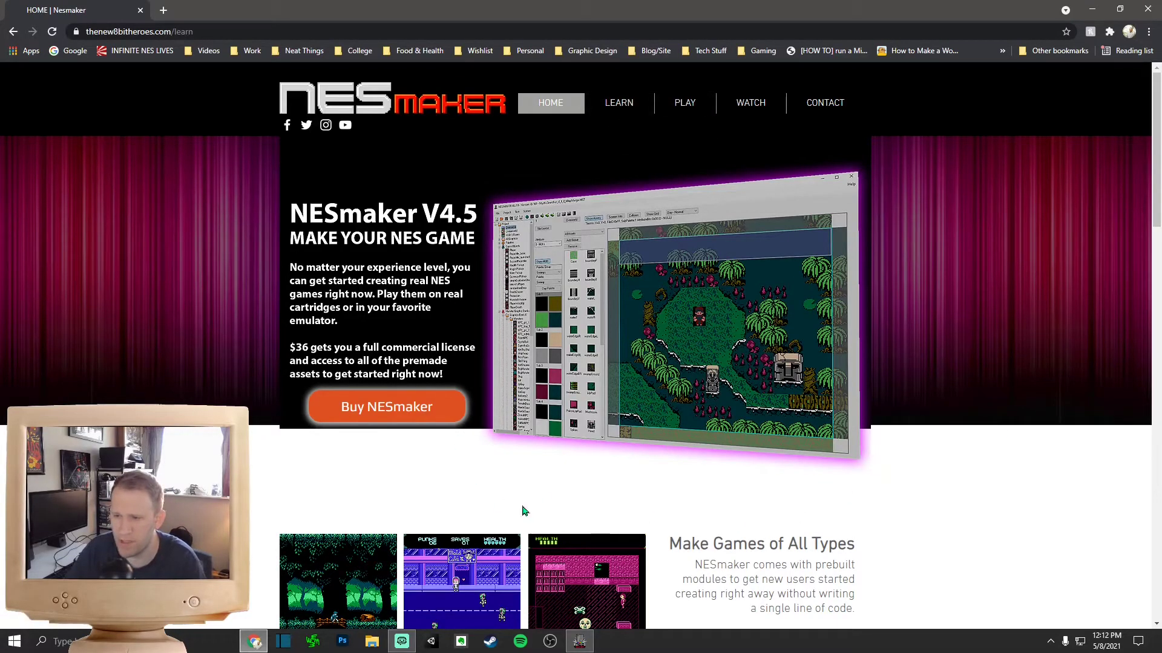
{"action": "mouse_move", "coordinate": [570, 107]}
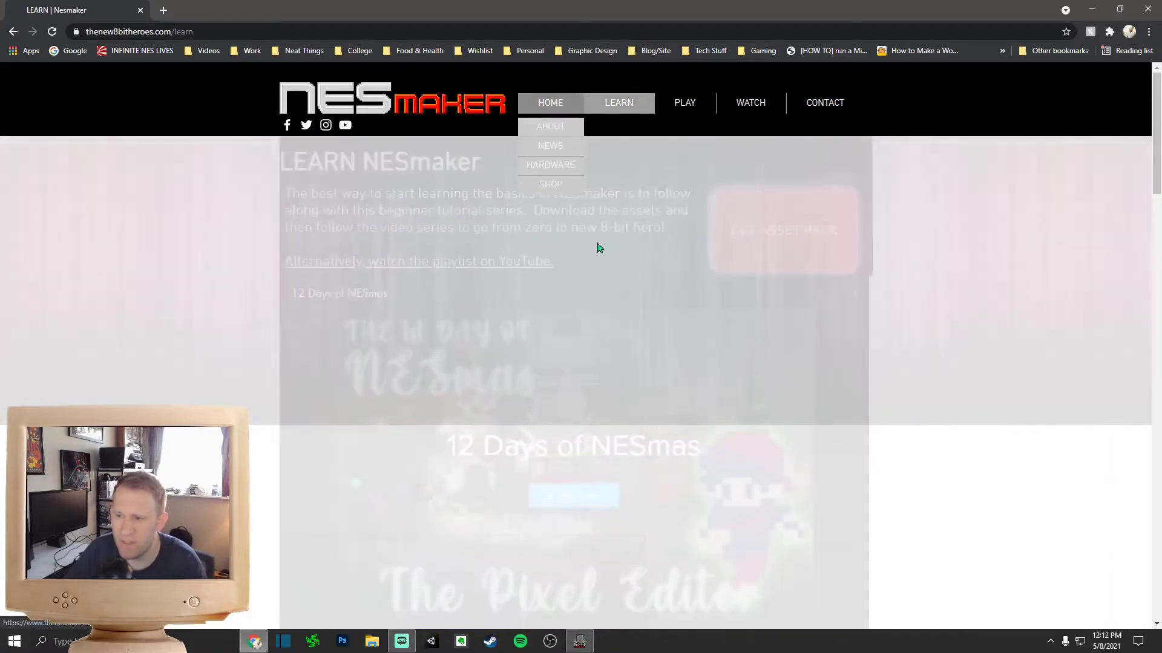
{"action": "scroll", "coordinate": [907, 539], "scroll_direction": "down", "scroll_amount": 4}
{"action": "scroll", "coordinate": [973, 501], "scroll_direction": "down", "scroll_amount": 10}
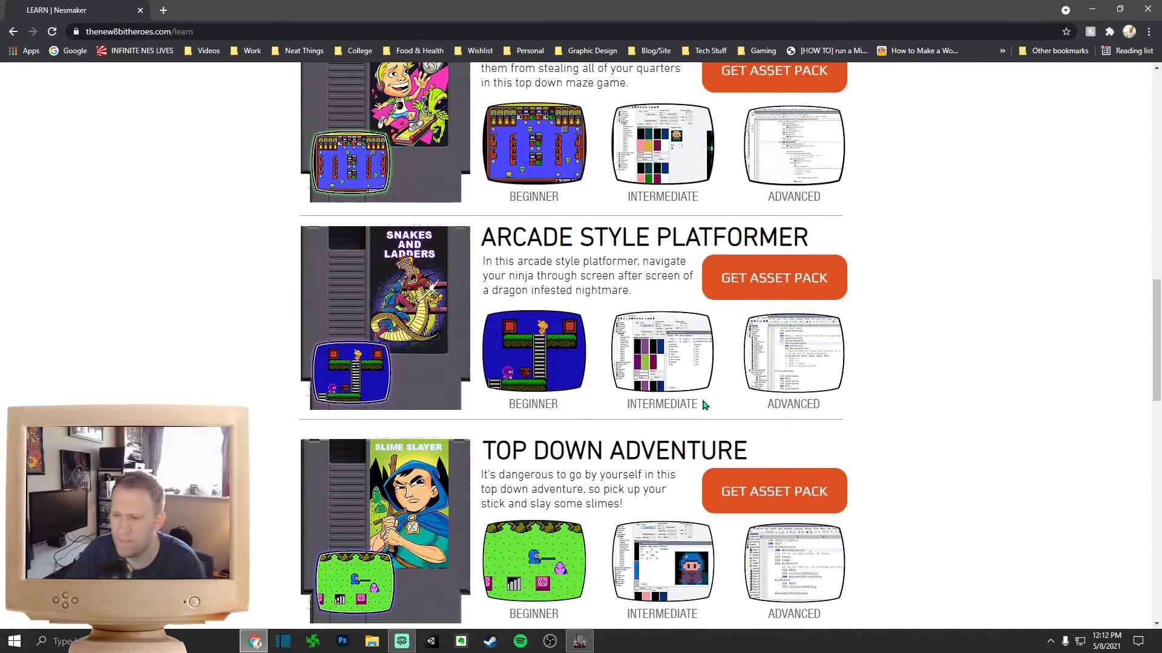
{"action": "left_click", "coordinate": [703, 402]}
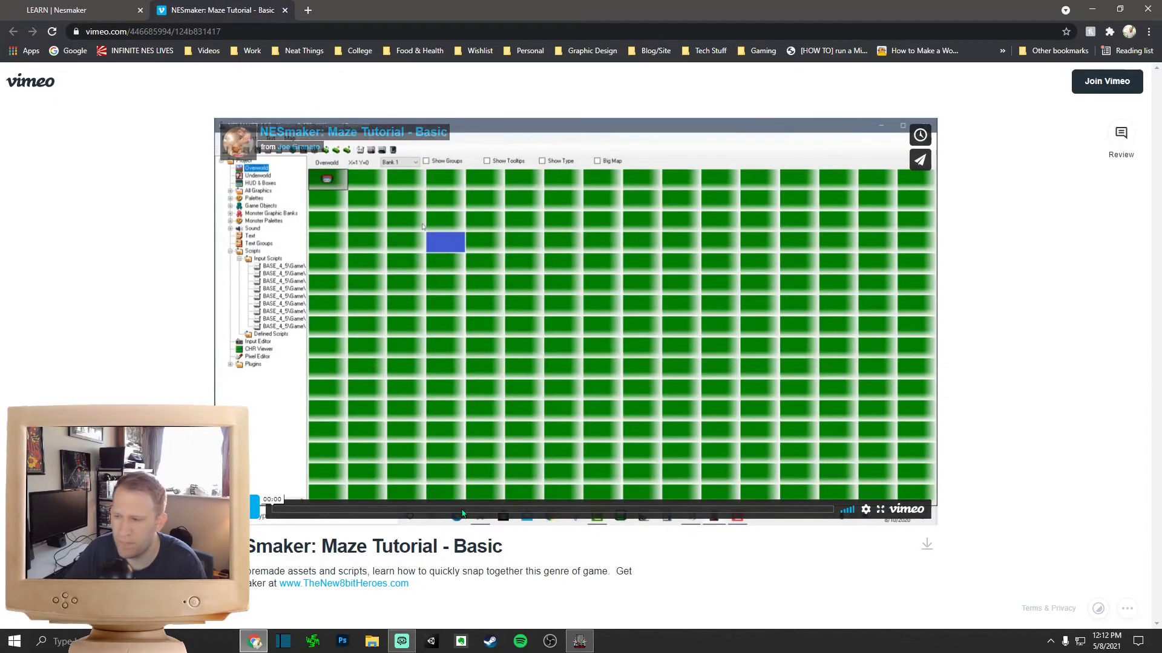
Step: Seek the Maze Tutorial - Basic video to about 09:00 and pause on the NES Maker editor
{"action": "left_click", "coordinate": [438, 511]}
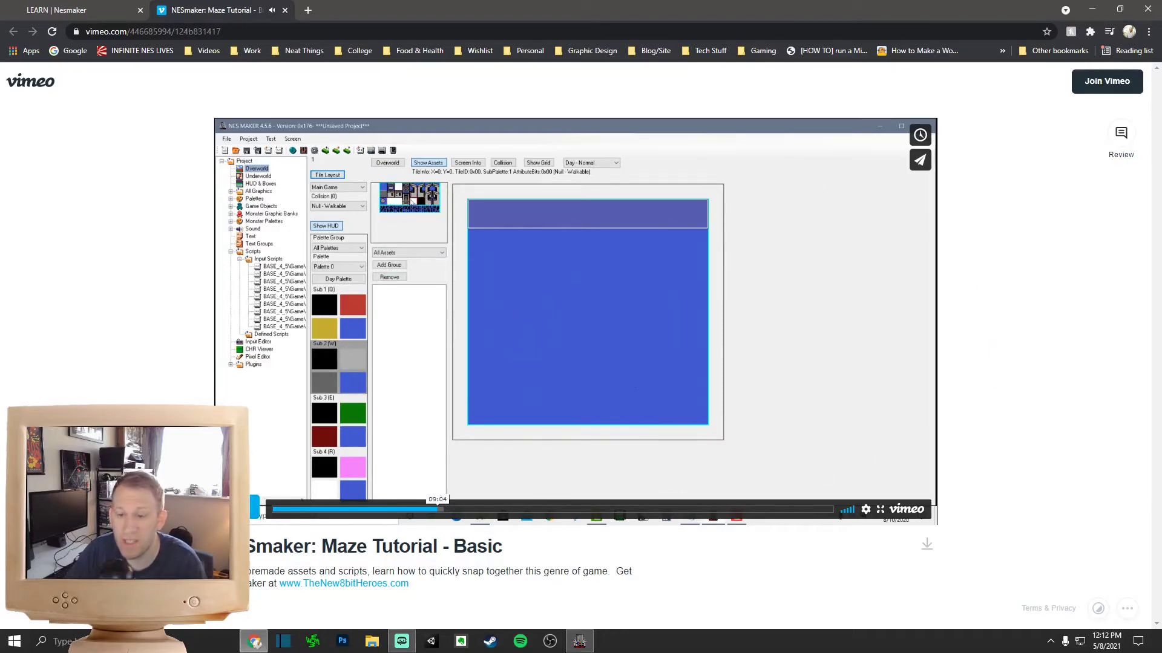
{"action": "left_click", "coordinate": [564, 251]}
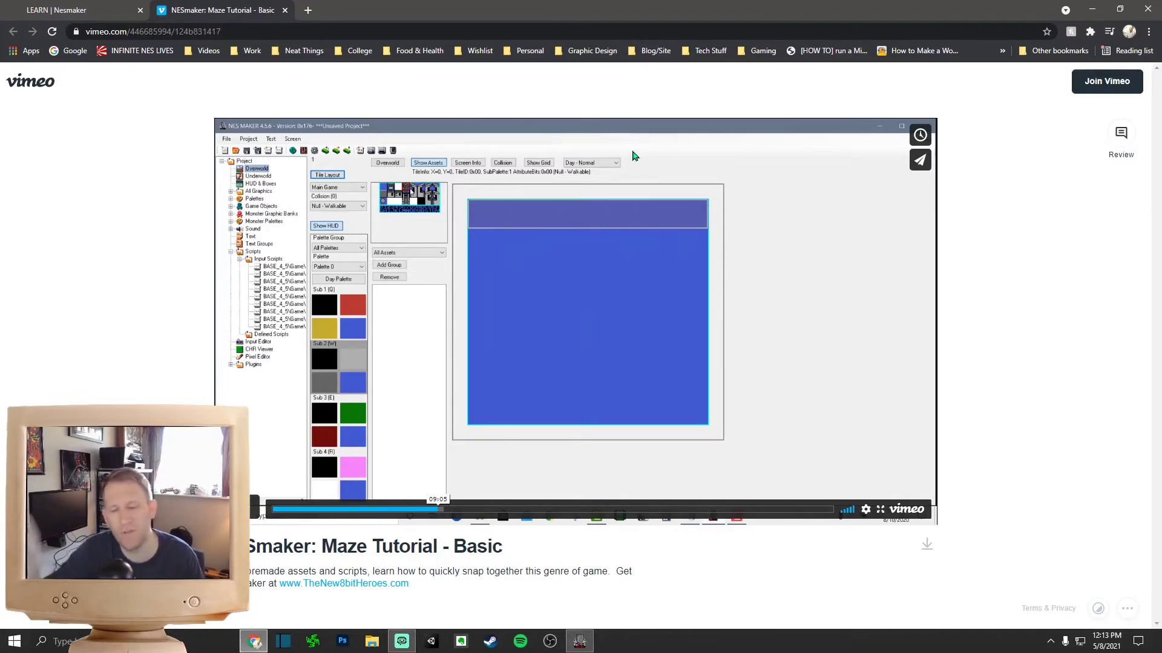
Step: Close the Vimeo tutorial video tab and scroll back up the NESmaker page
{"action": "left_click", "coordinate": [285, 9]}
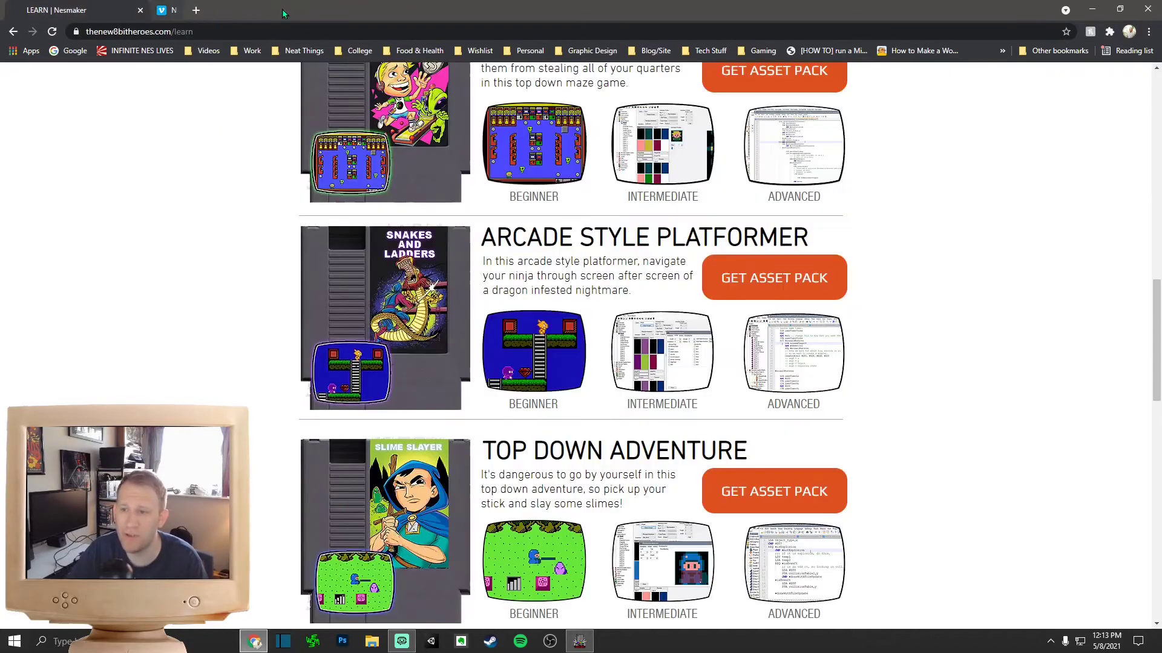
{"action": "scroll", "coordinate": [798, 378], "scroll_direction": "up", "scroll_amount": 4}
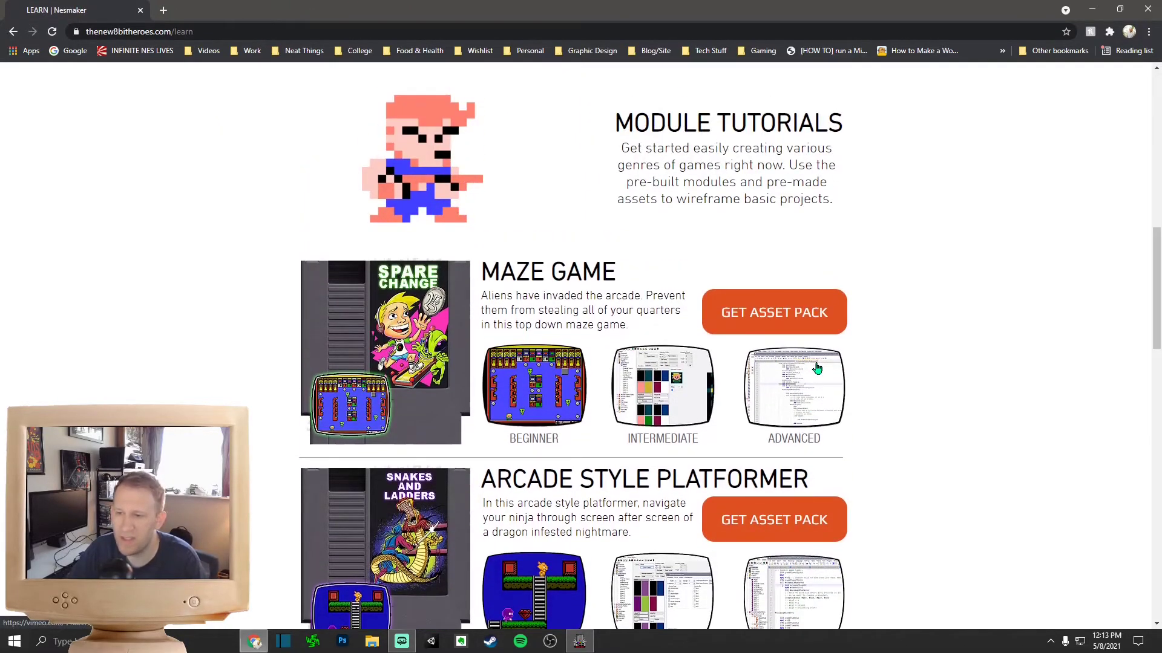
{"action": "scroll", "coordinate": [1048, 415], "scroll_direction": "up", "scroll_amount": 10}
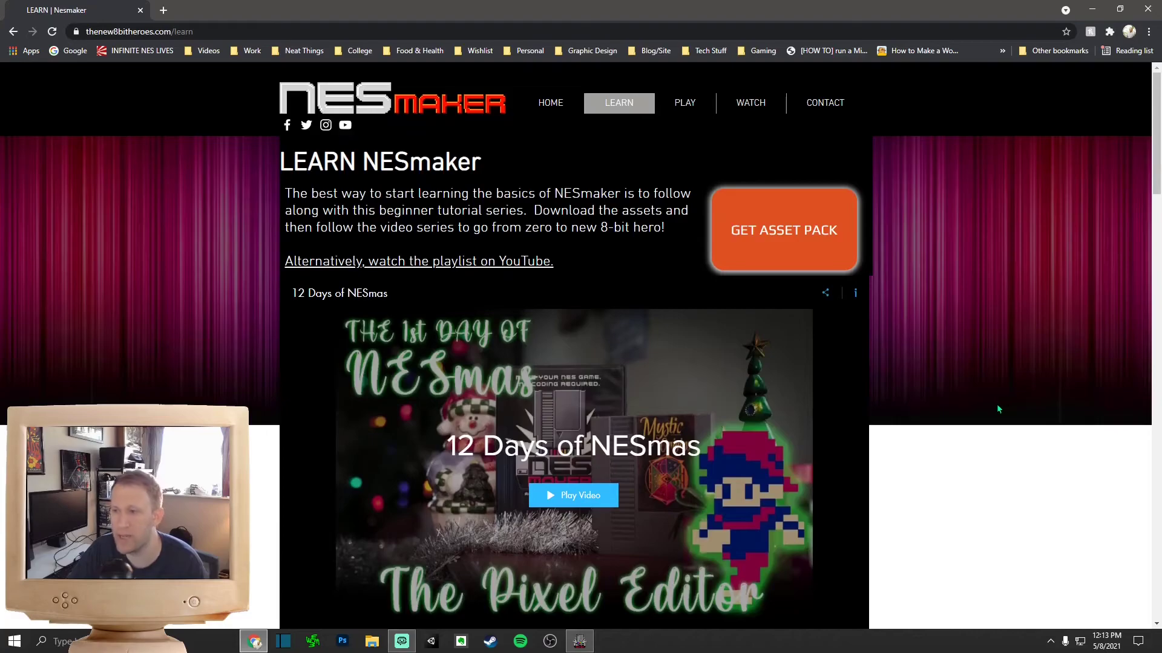
Step: Go to the NESmaker home page's Make Games of All Types section, then restore Chrome to reveal NES Maker
{"action": "left_click", "coordinate": [457, 114]}
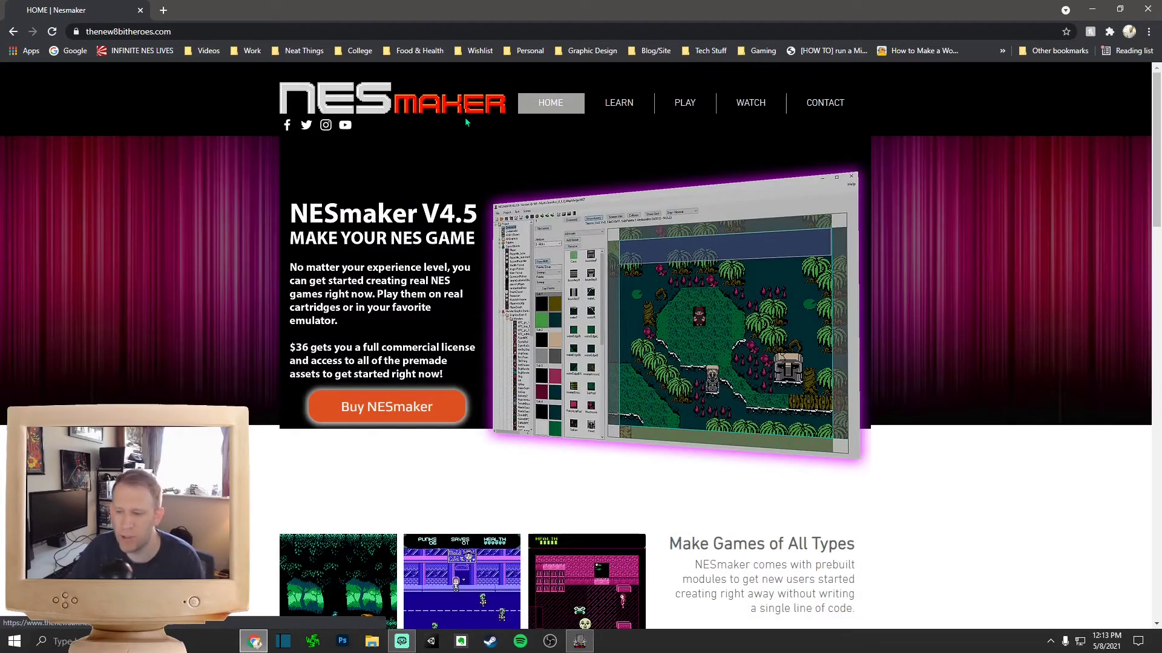
{"action": "scroll", "coordinate": [661, 277], "scroll_direction": "down", "scroll_amount": 6}
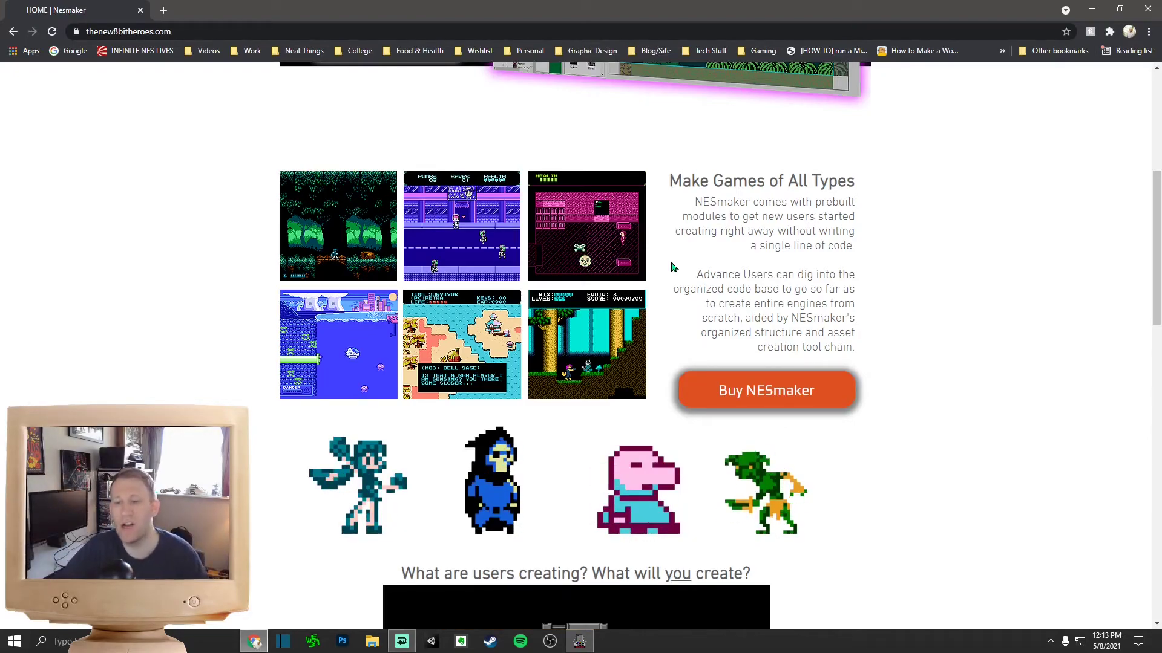
{"action": "left_click_drag", "start_coordinate": [434, 9], "coordinate": [1161, 130]}
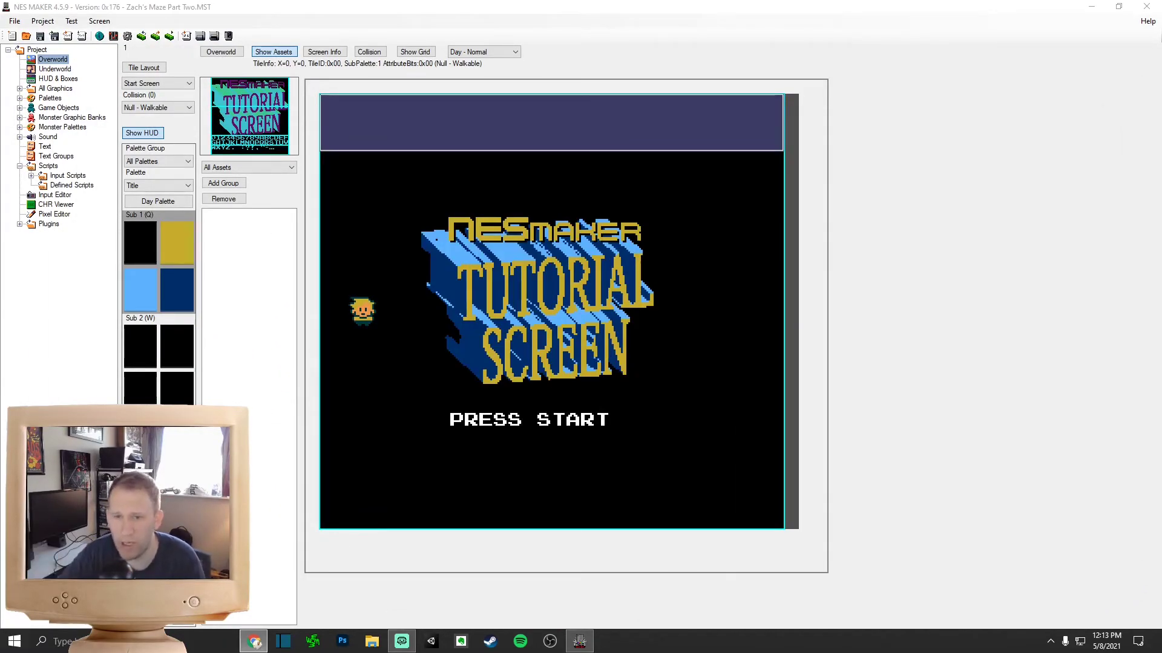